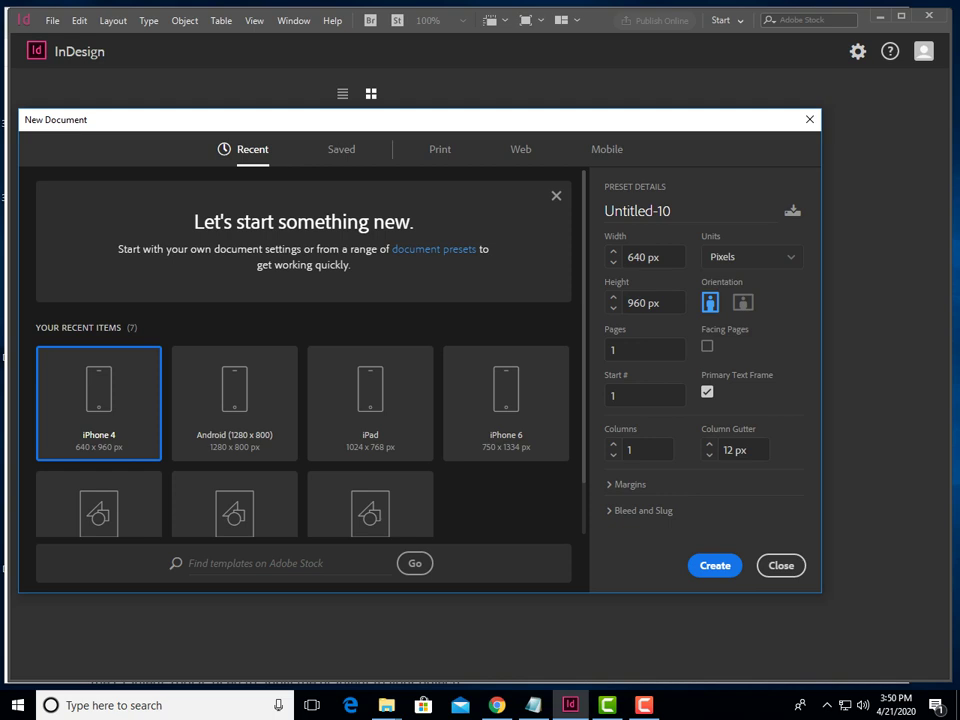
# - Create a new document from the iPhone 4 mobile preset, 640 by 960 px, in portrait orientation
pyautogui.click(606, 149)
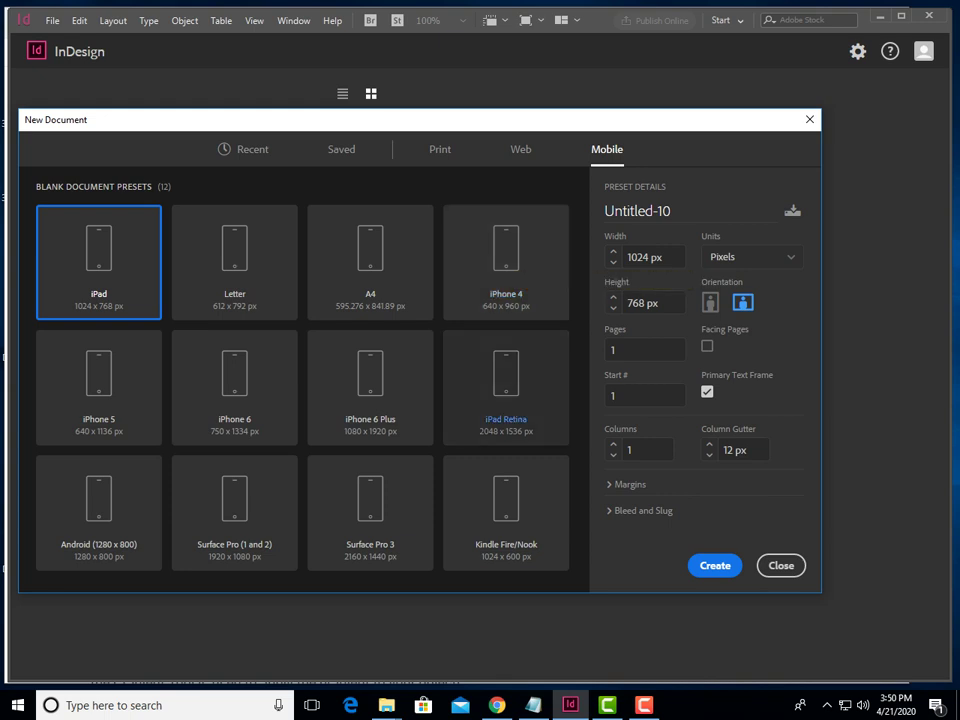
pyautogui.click(510, 312)
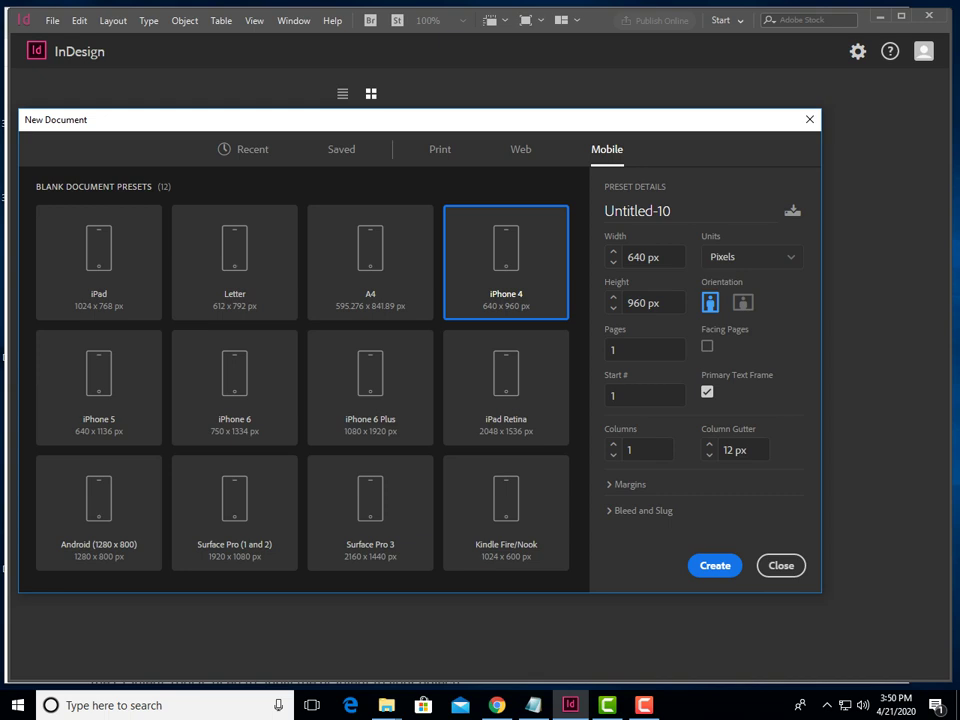
pyautogui.click(72, 222)
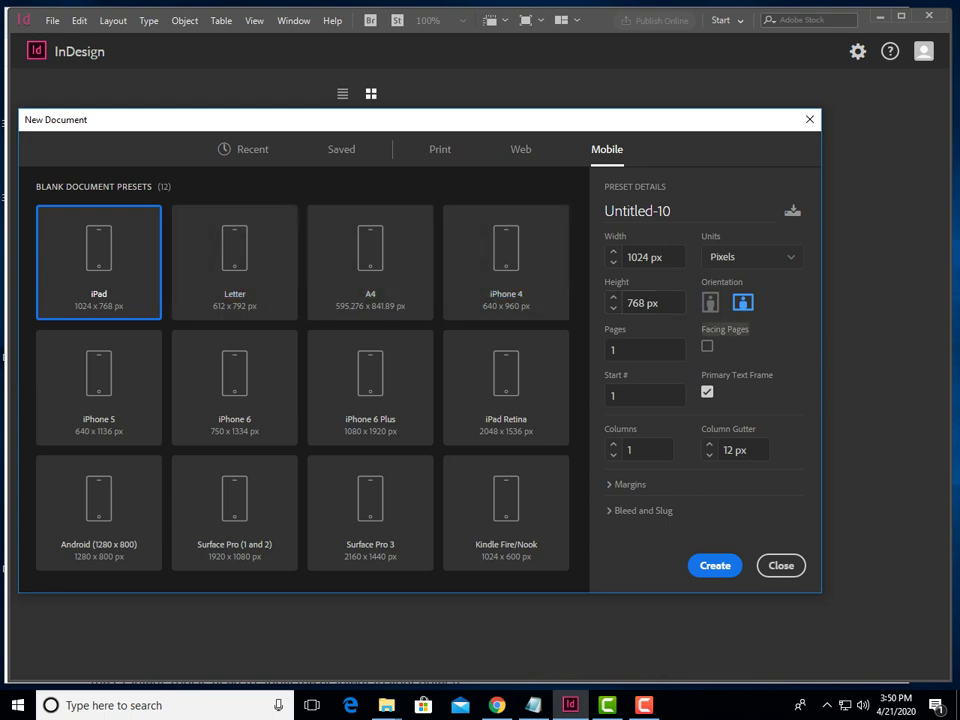
pyautogui.click(506, 263)
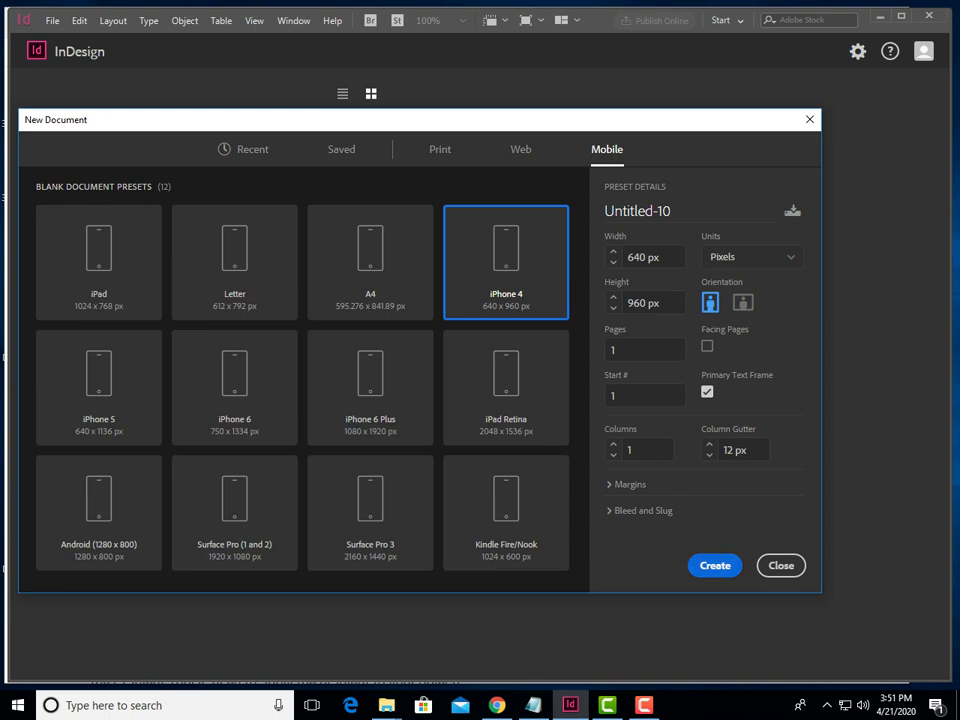
pyautogui.click(715, 565)
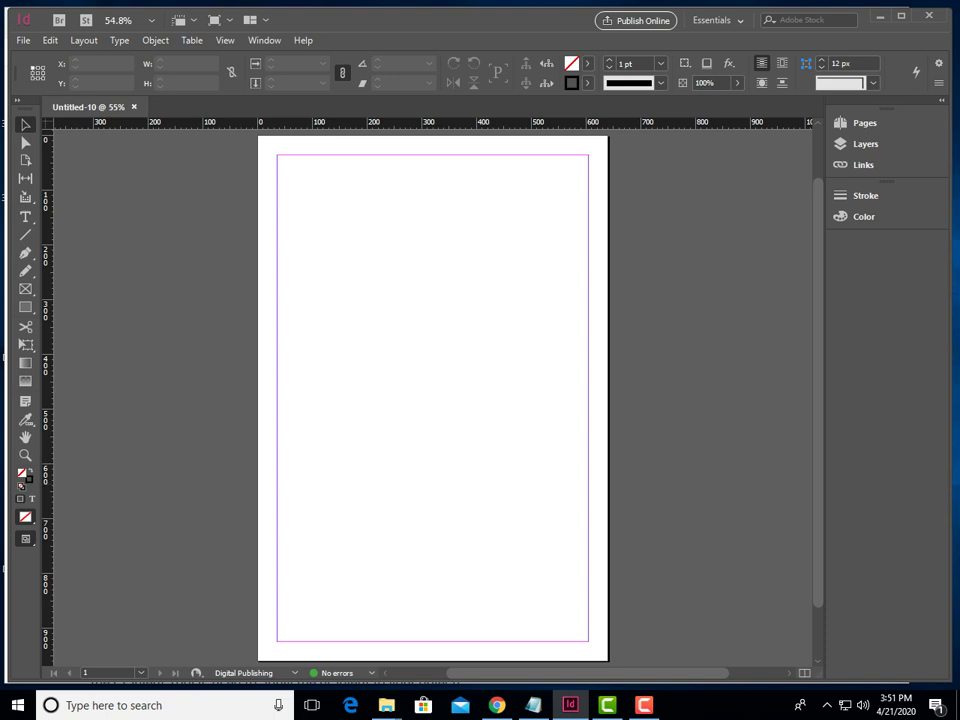
# - Draw a rectangle just inside the page margins and adjust its edges to about 550 by 866 px
pyautogui.click(25, 307)
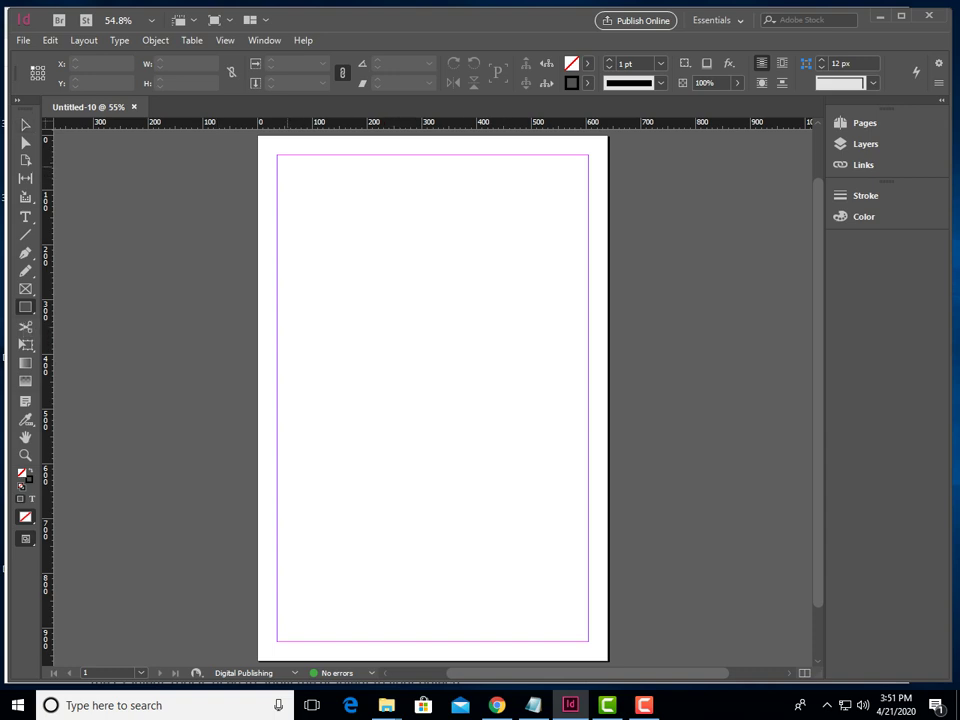
pyautogui.moveTo(287, 163); pyautogui.dragTo(583, 633)
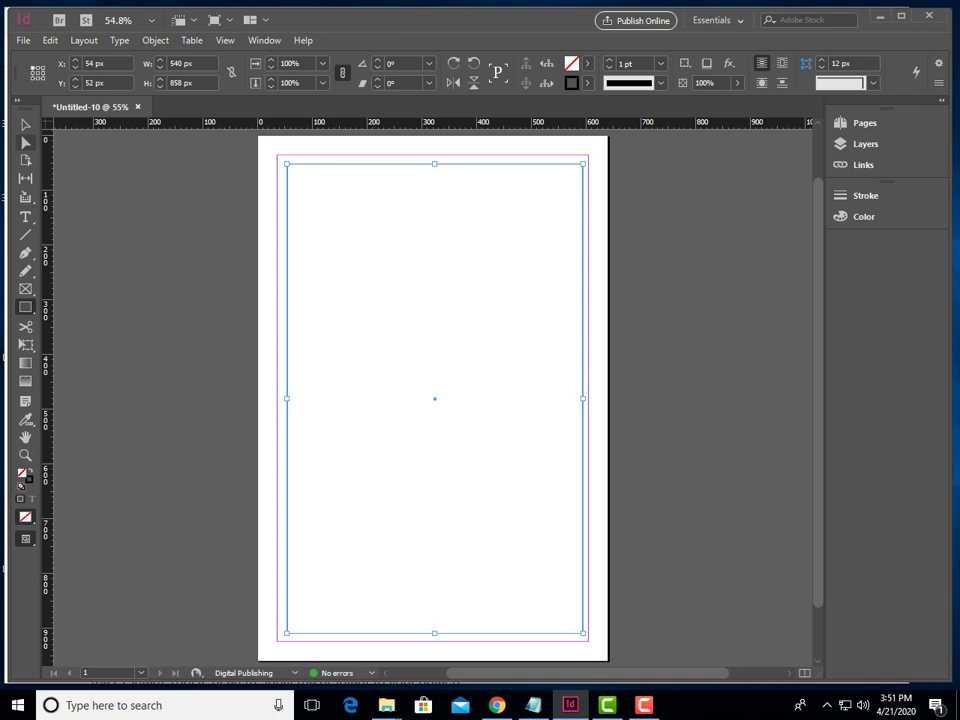
pyautogui.press('v')
pyautogui.moveTo(434, 163); pyautogui.dragTo(434, 159)
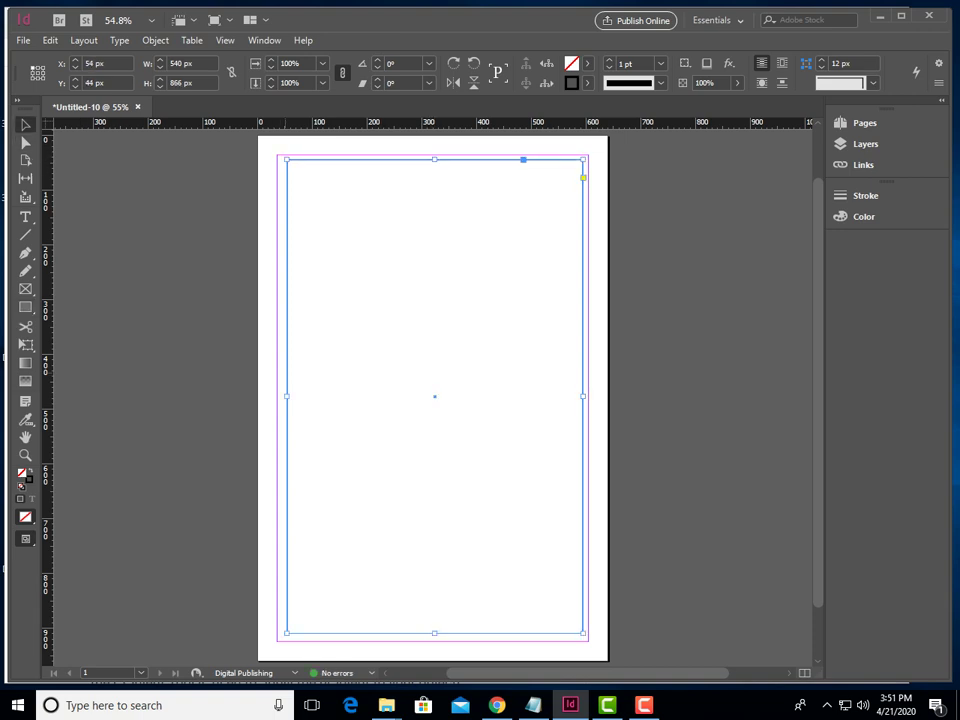
pyautogui.moveTo(287, 396); pyautogui.dragTo(281, 396)
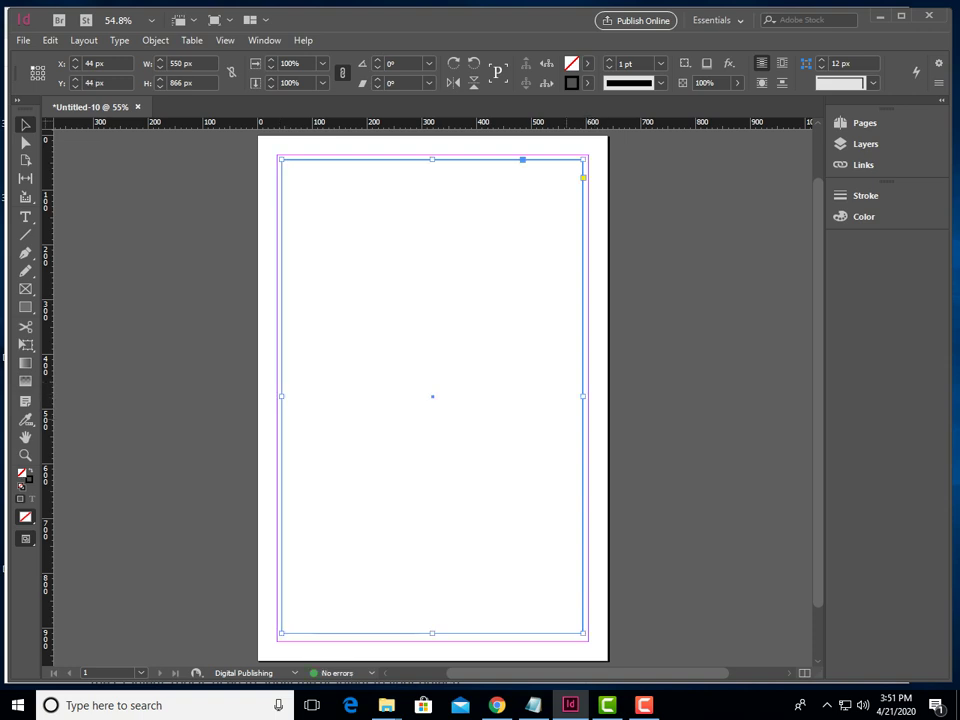
pyautogui.click(577, 264)
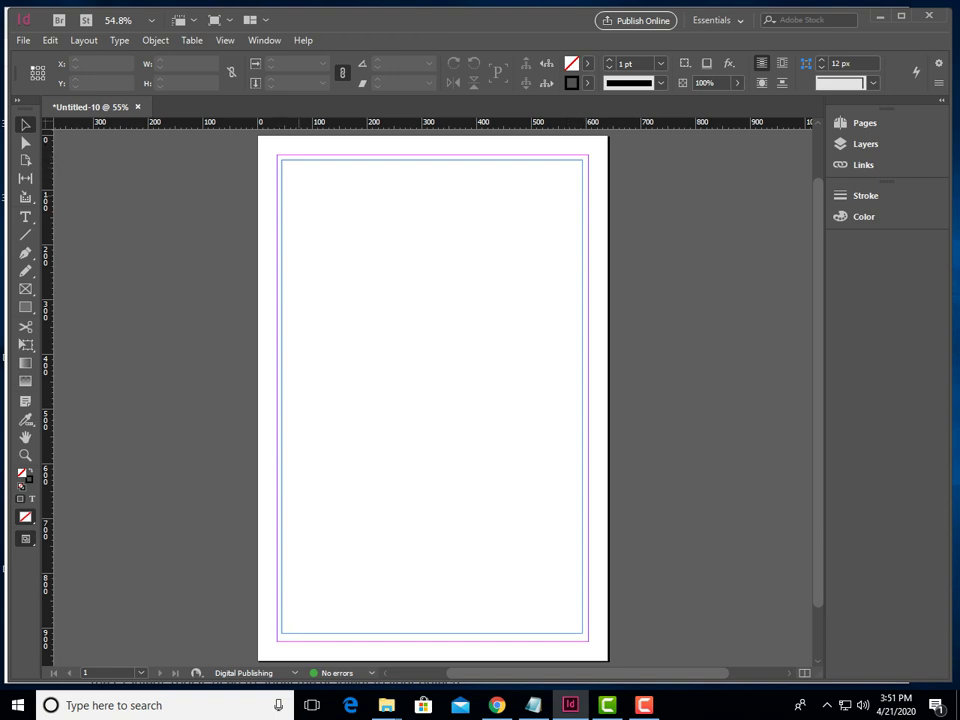
# - Apply the Rounded shape to all four corners of the large rectangle using Corner Options
pyautogui.hotkey('ctrl', 'a')
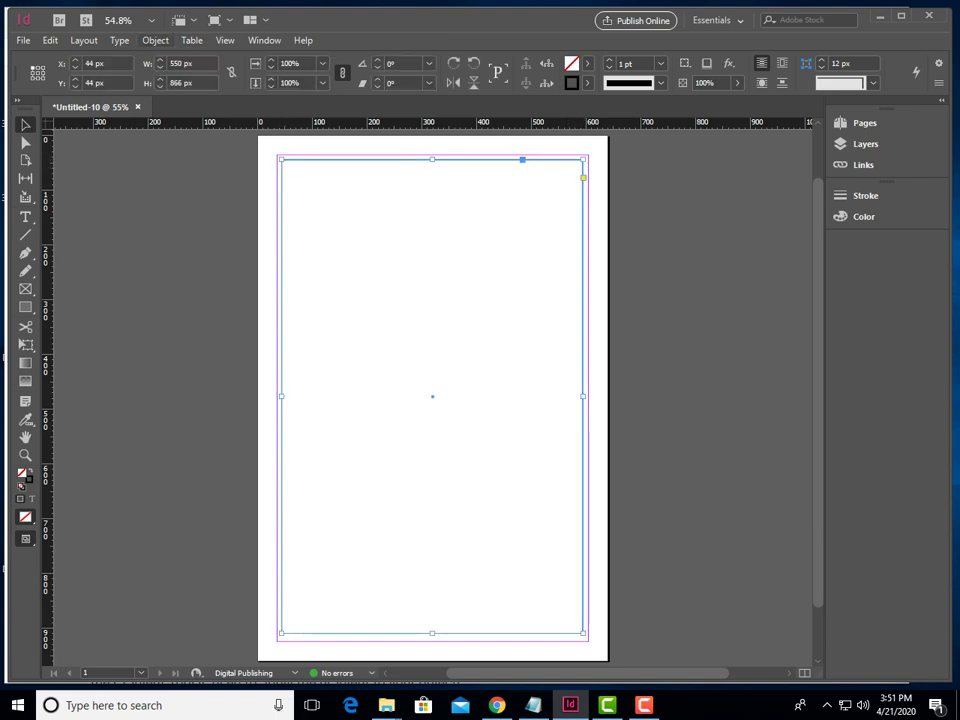
pyautogui.click(155, 40)
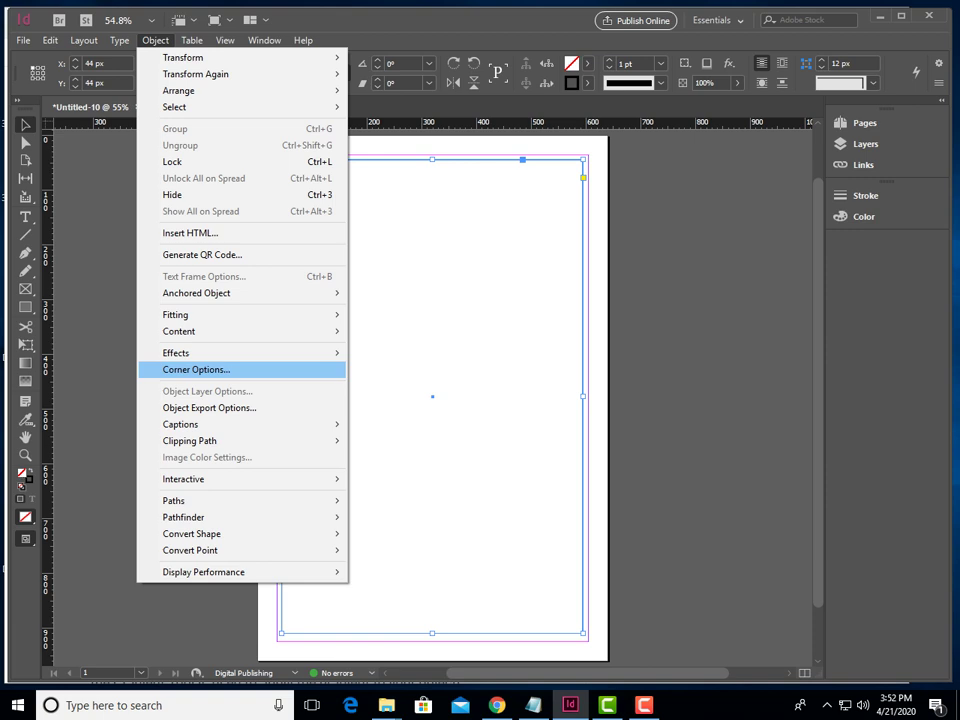
pyautogui.click(196, 369)
pyautogui.moveTo(553, 325); pyautogui.dragTo(399, 267)
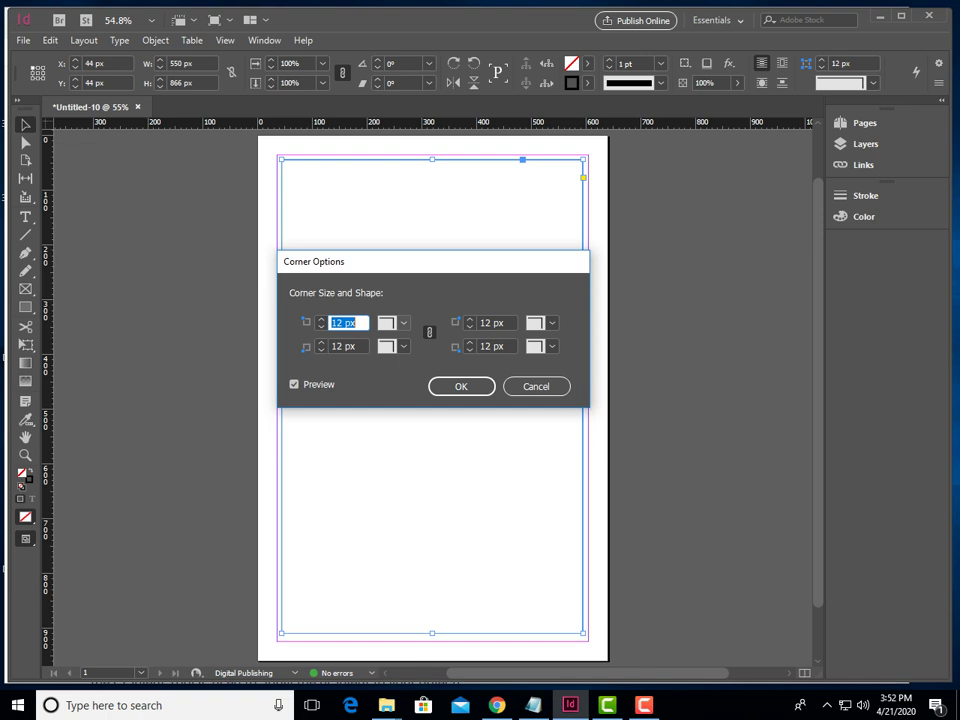
pyautogui.click(403, 323)
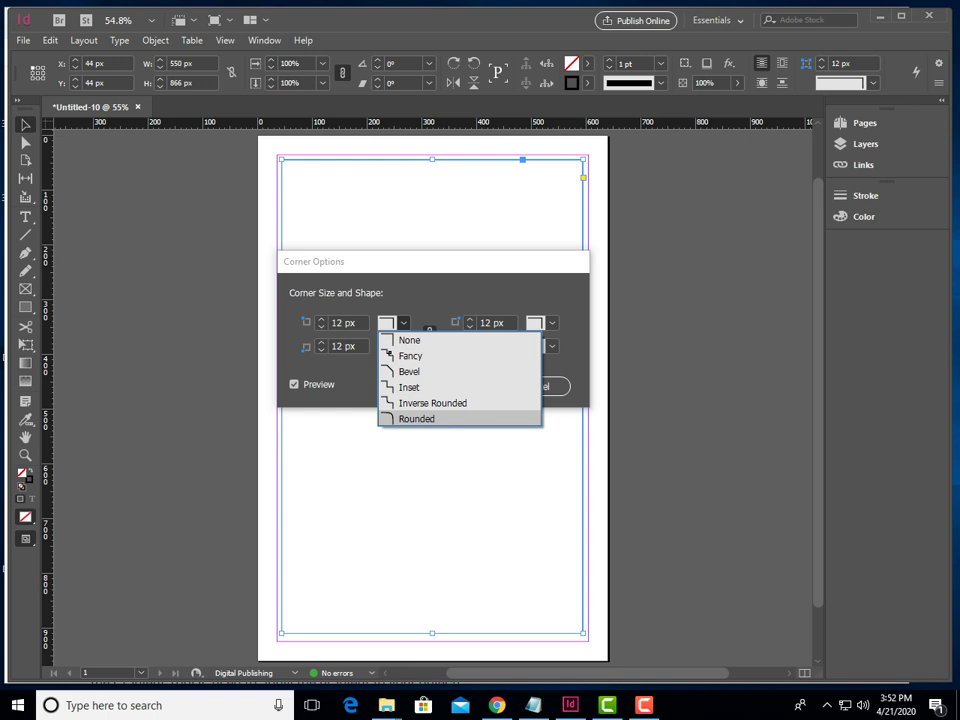
pyautogui.click(416, 418)
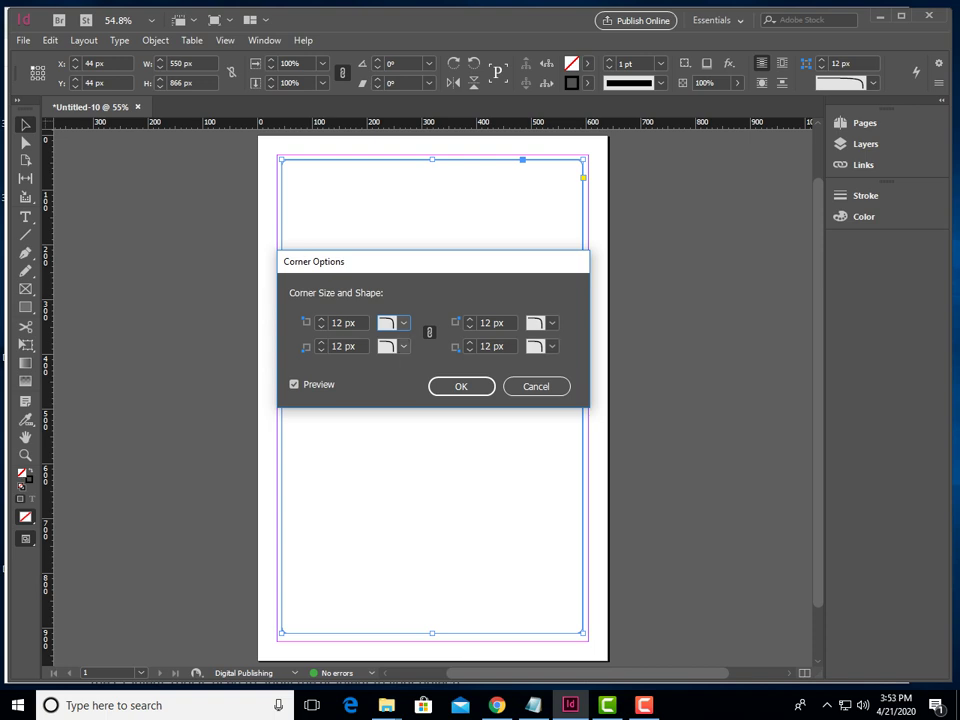
# - Try the Fancy corner shape on the large rectangle and return its corners to Rounded
pyautogui.click(403, 323)
pyautogui.click(408, 356)
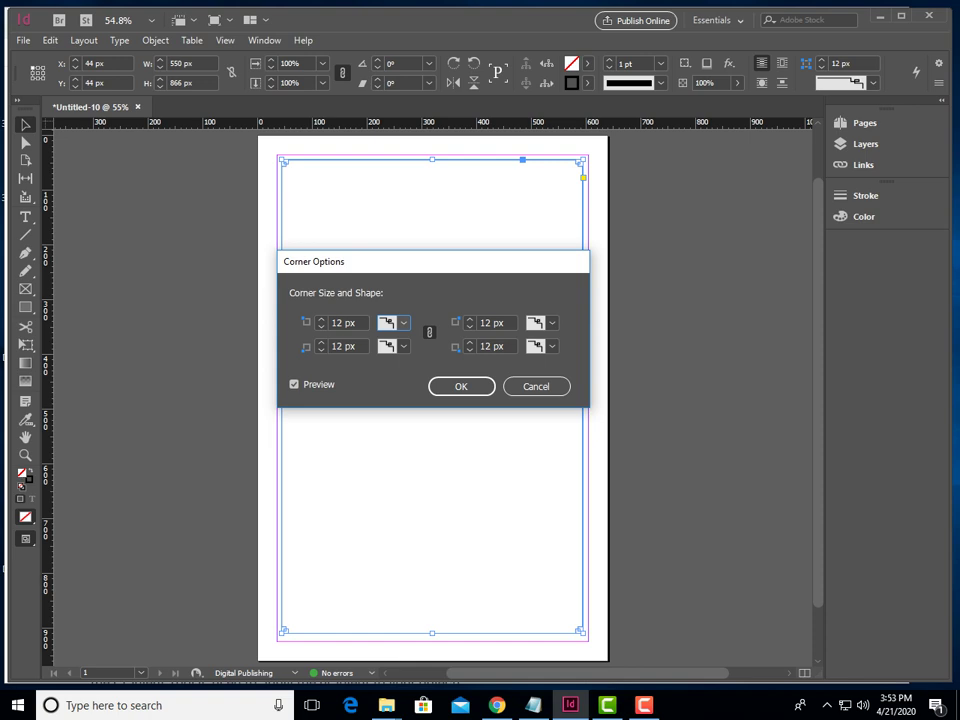
pyautogui.click(403, 323)
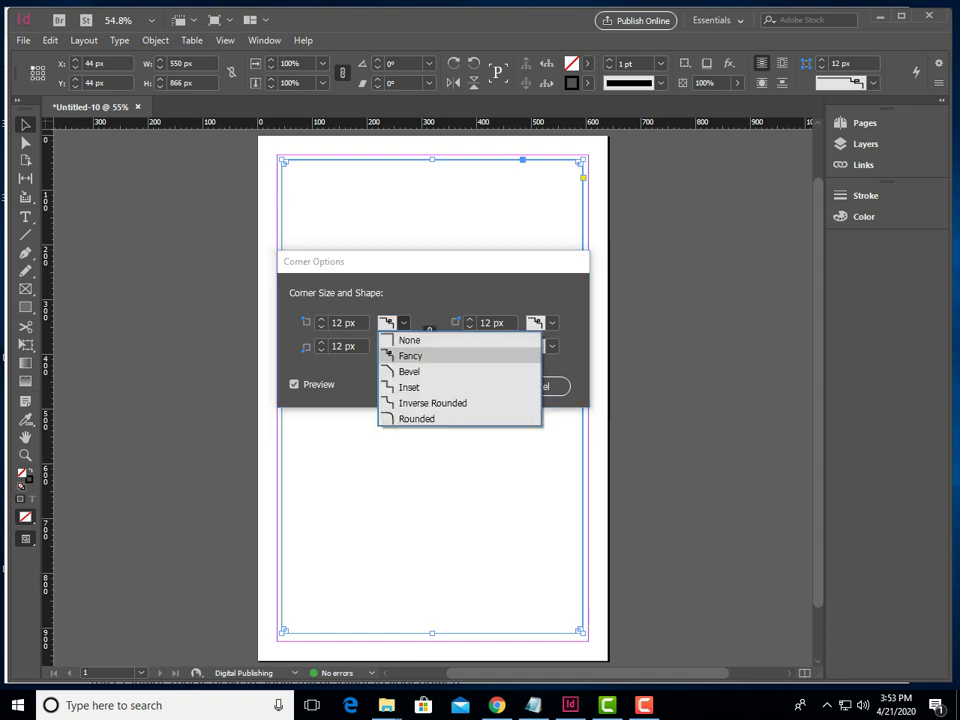
pyautogui.press('Down')
pyautogui.press('Down')
pyautogui.press('Down')
pyautogui.press('Down')
pyautogui.press('Return')
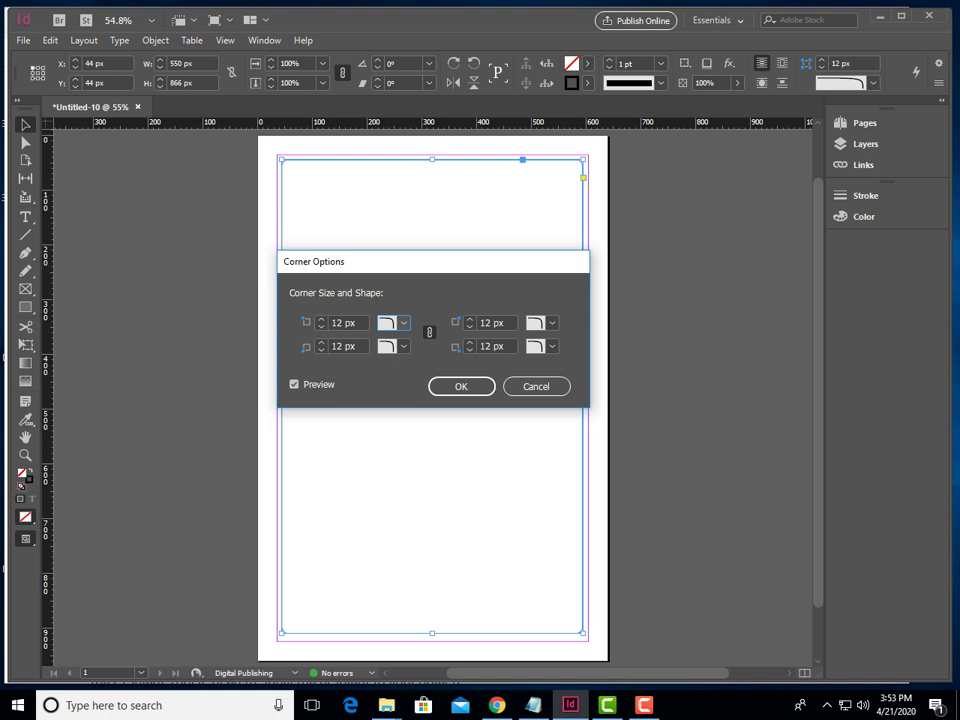
# - Set all corners of the large rectangle to 16 px with the Rounded shape and apply the corner options
pyautogui.click(404, 323)
pyautogui.click(410, 340)
pyautogui.click(321, 319)
pyautogui.click(321, 319)
pyautogui.click(321, 319)
pyautogui.click(321, 319)
pyautogui.click(321, 319)
pyautogui.press('Down')
pyautogui.hotkey('alt', 'Down')
pyautogui.press('Down')
pyautogui.press('Down')
pyautogui.press('Down')
pyautogui.press('Down')
pyautogui.press('Down')
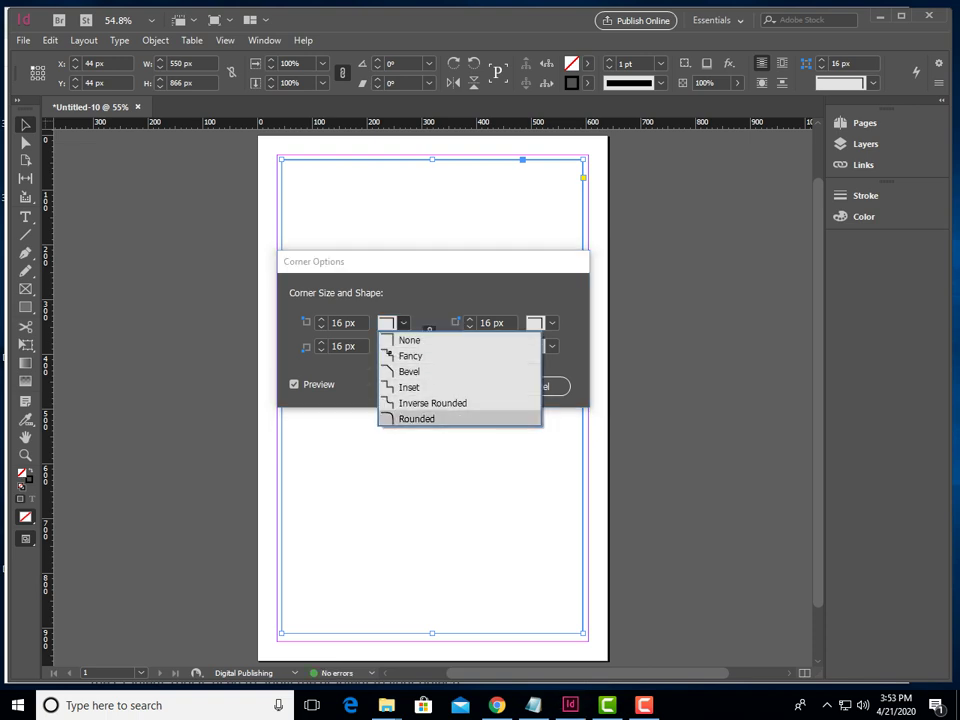
pyautogui.press('Return')
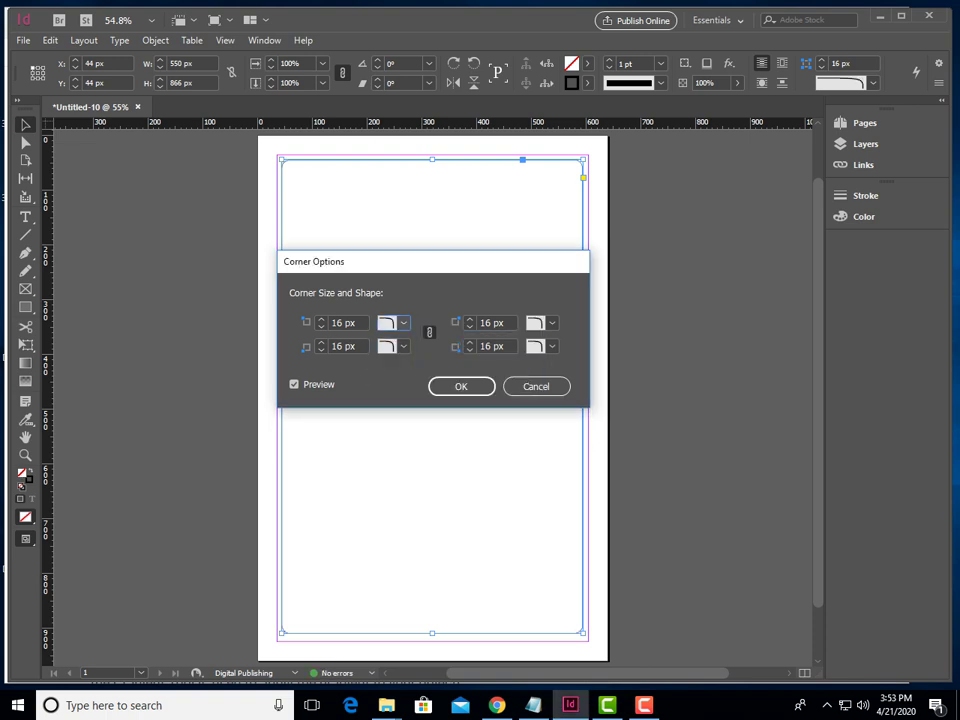
pyautogui.click(461, 386)
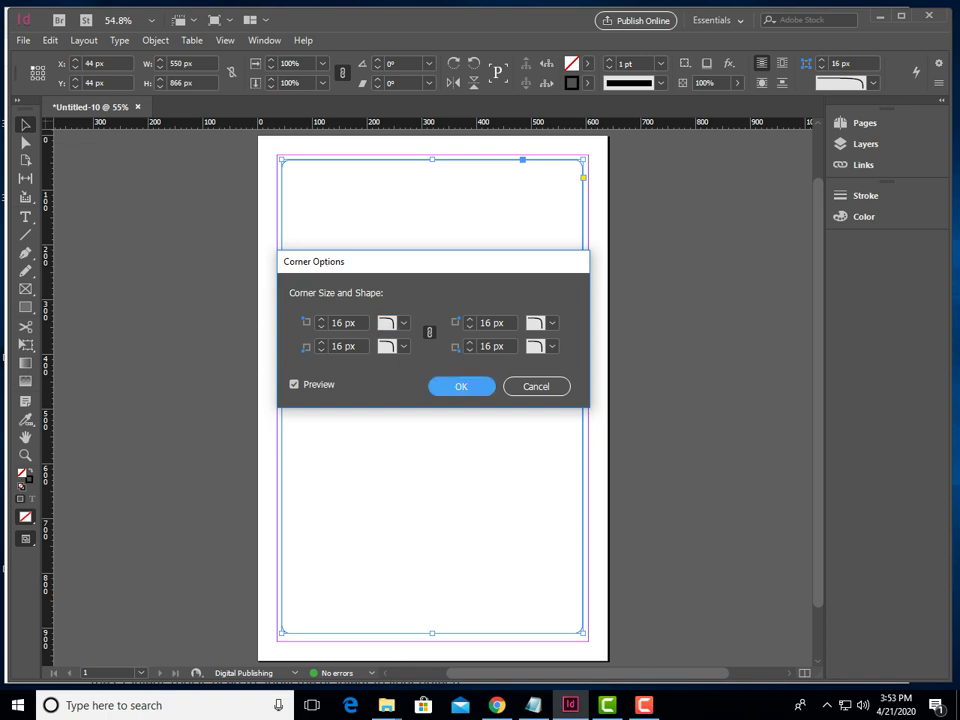
pyautogui.click(461, 386)
pyautogui.click(690, 390)
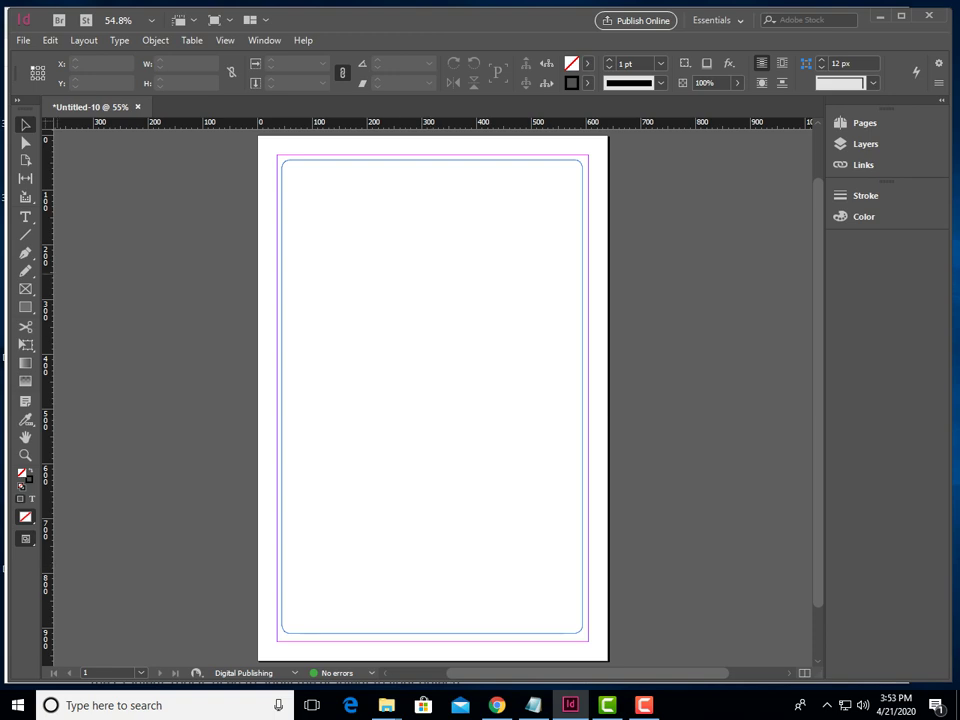
# - Draw a rectangle about 176 by 46 px near the top inside the outline and give it 19 px rounded corners
pyautogui.press('m')
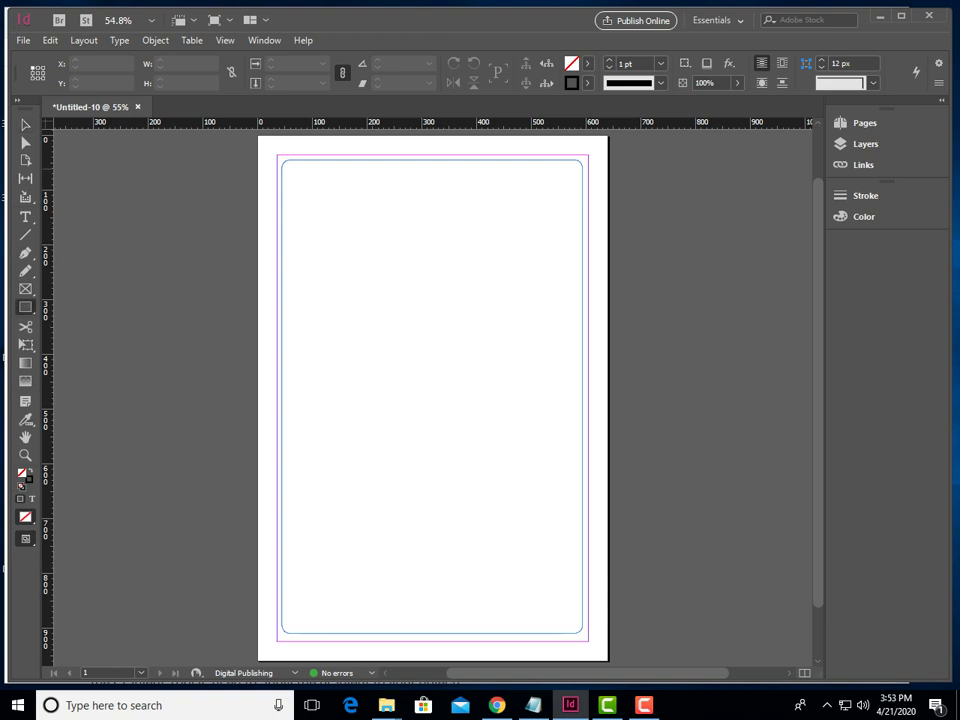
pyautogui.moveTo(372, 168); pyautogui.dragTo(469, 194)
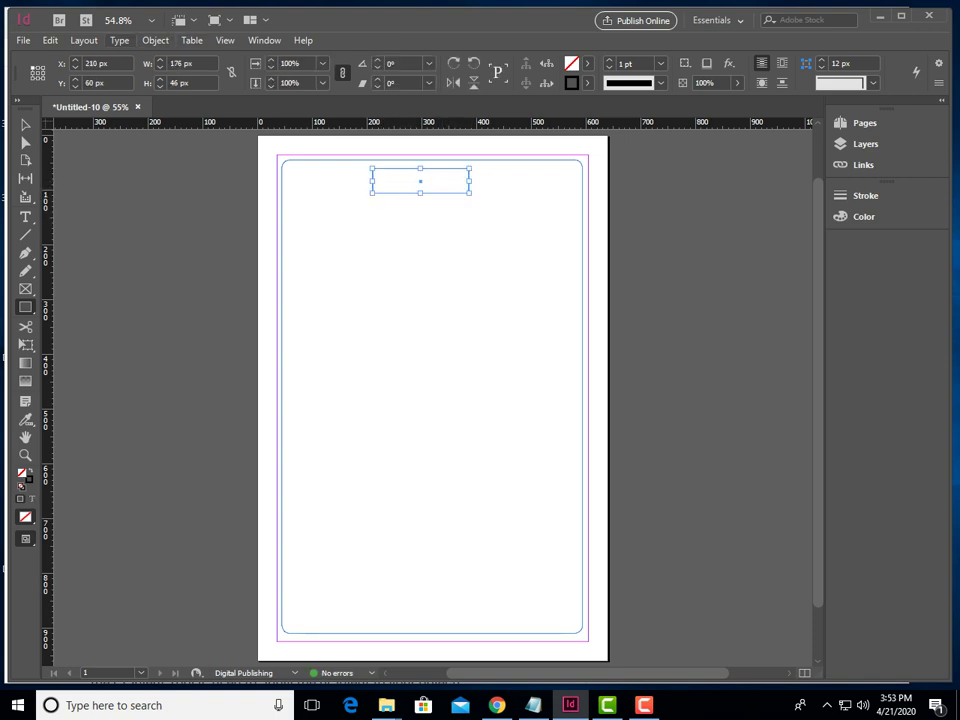
pyautogui.click(119, 40)
pyautogui.moveTo(155, 40)
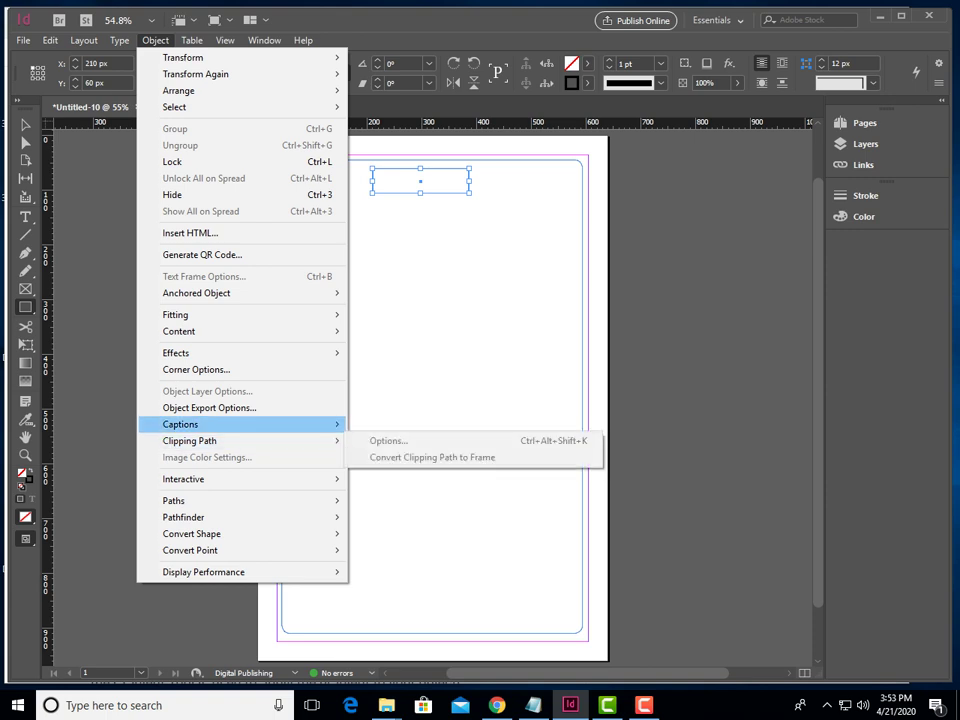
pyautogui.moveTo(200, 500)
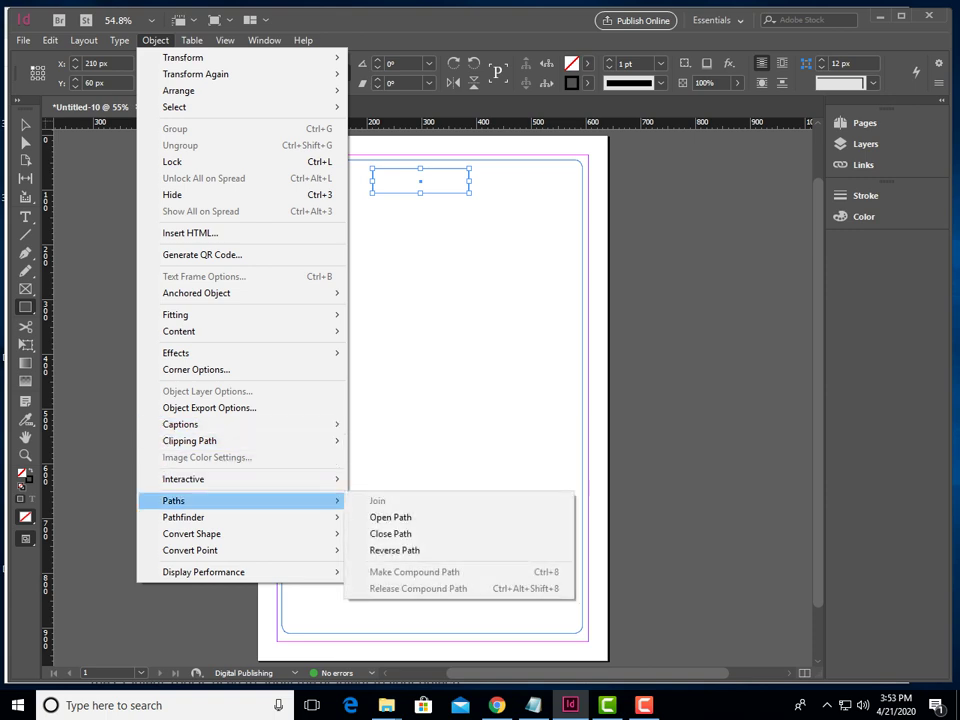
pyautogui.moveTo(176, 353)
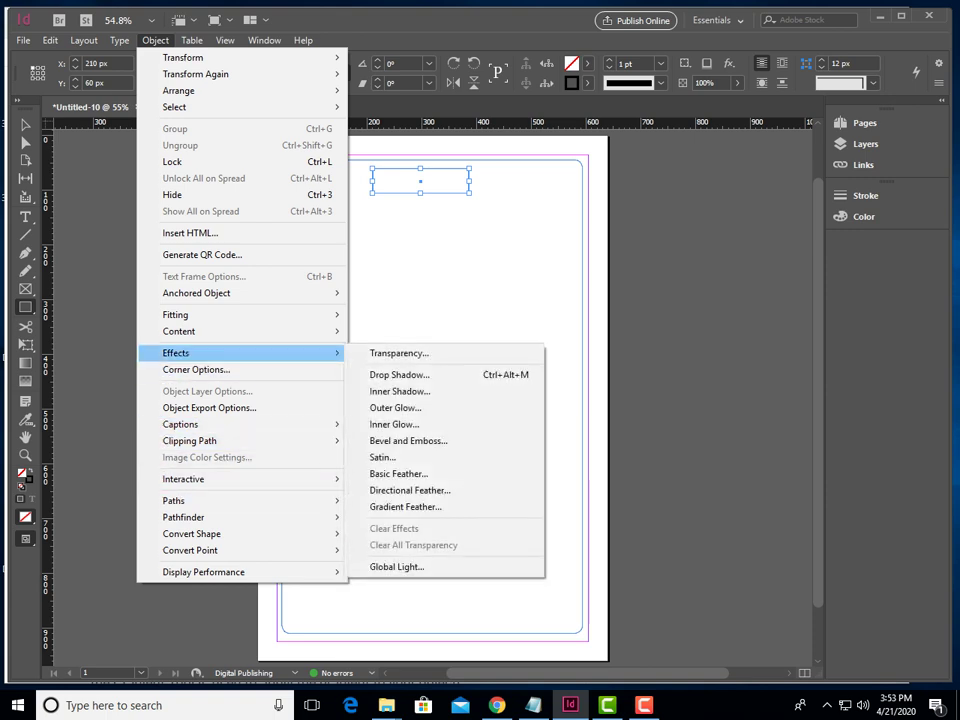
pyautogui.click(196, 369)
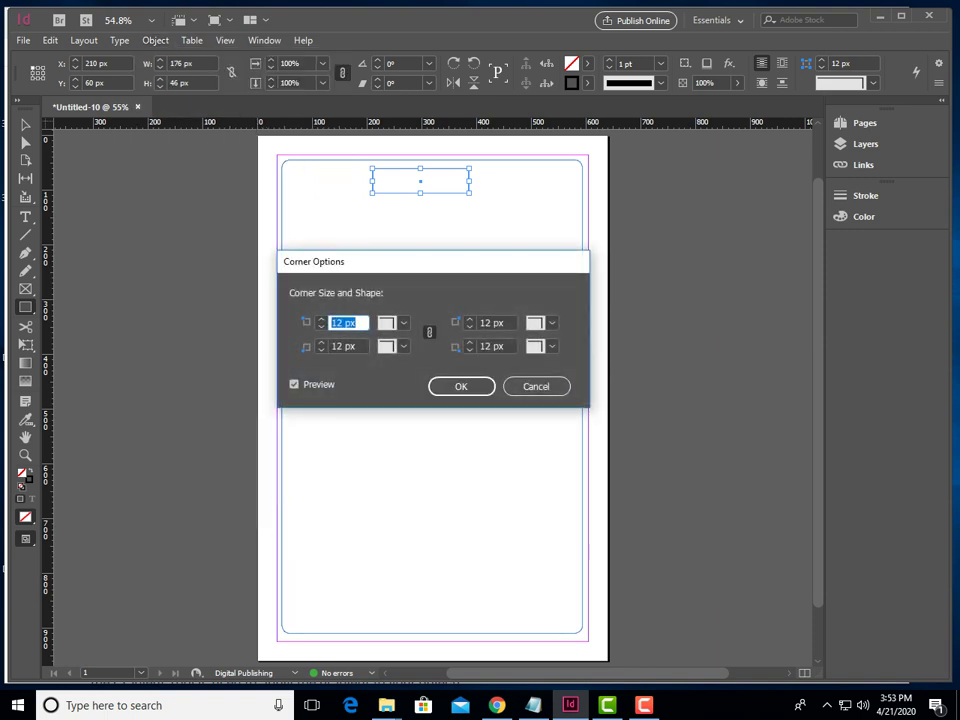
pyautogui.click(389, 322)
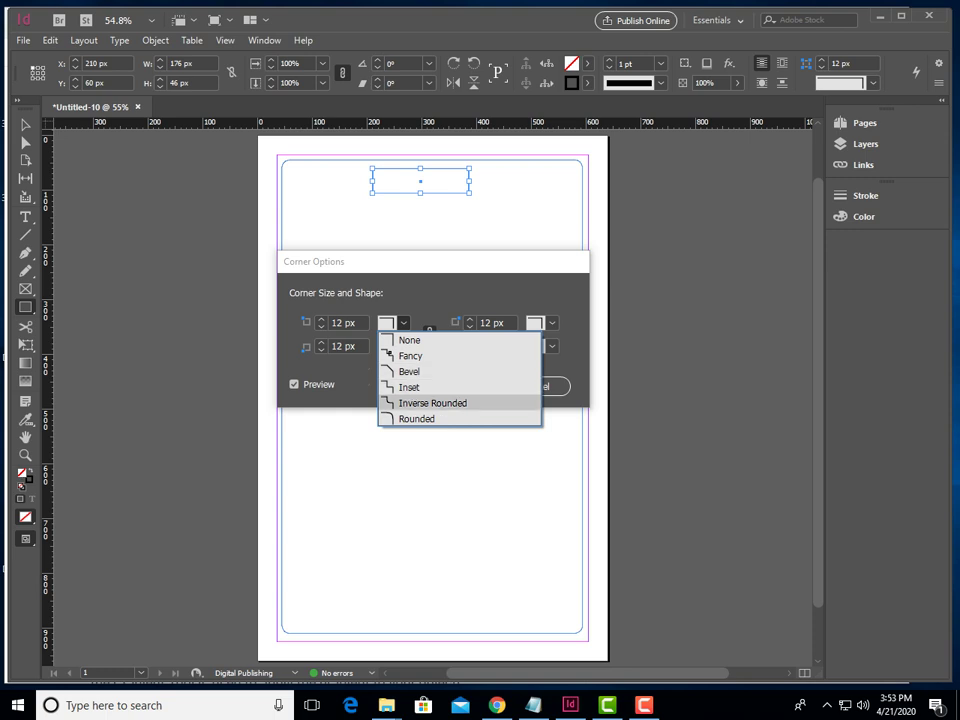
pyautogui.click(416, 418)
pyautogui.click(321, 319)
pyautogui.click(321, 319)
pyautogui.press('Up')
pyautogui.press('Up')
pyautogui.press('Up')
pyautogui.press('Up')
pyautogui.press('Up')
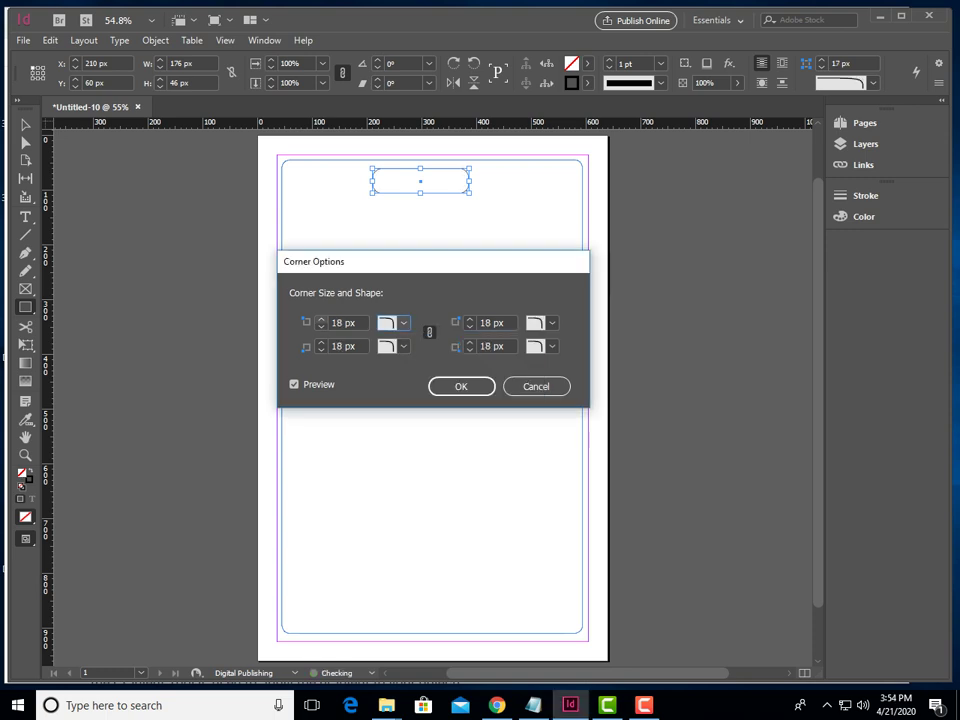
pyautogui.press('Return')
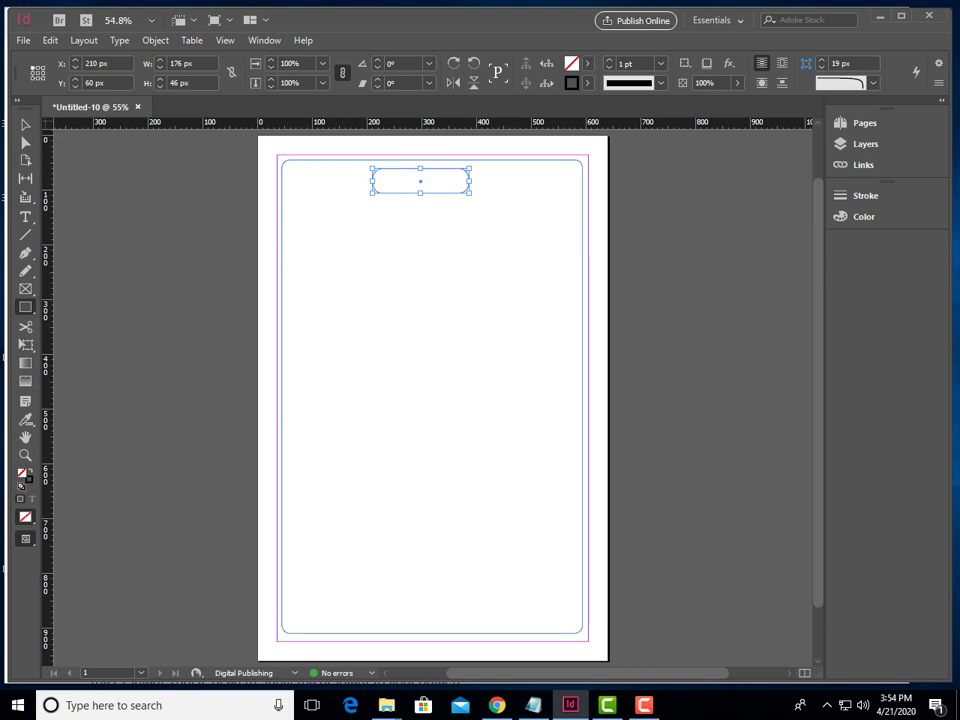
# - Fill the small rounded rectangle with black and move it to the horizontal centre of the outline
pyautogui.click(587, 63)
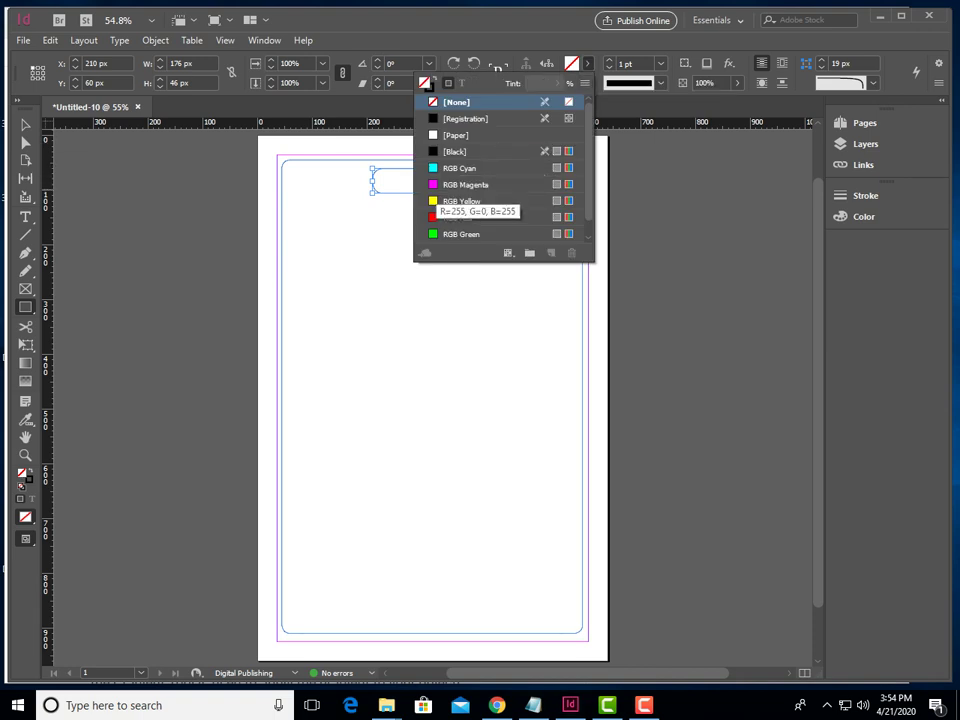
pyautogui.click(455, 151)
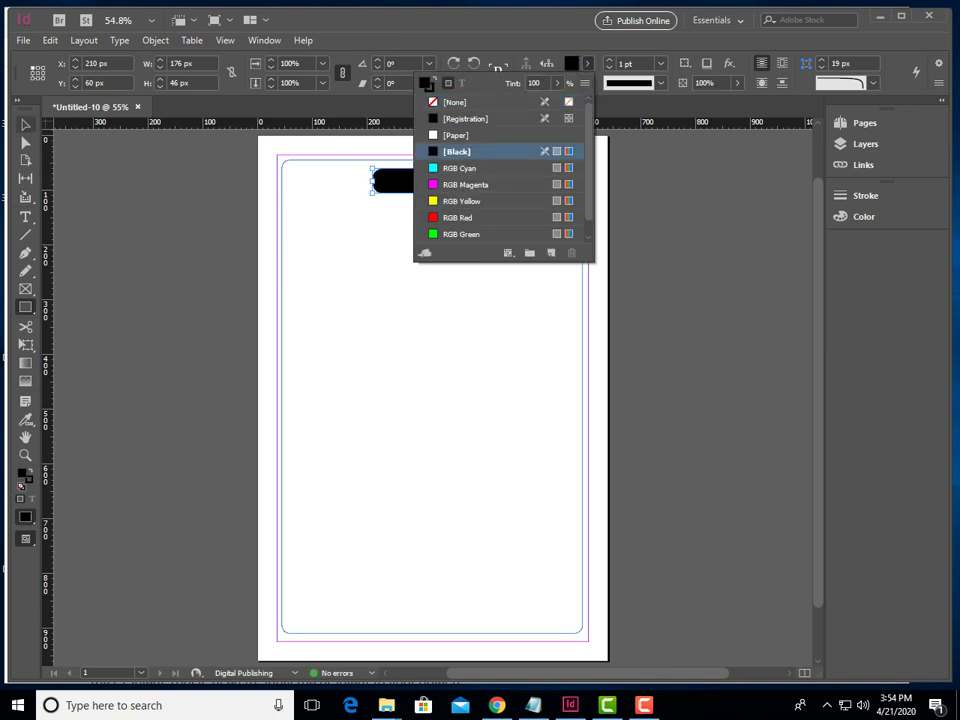
pyautogui.moveTo(435, 183); pyautogui.dragTo(459, 183)
pyautogui.click(278, 174)
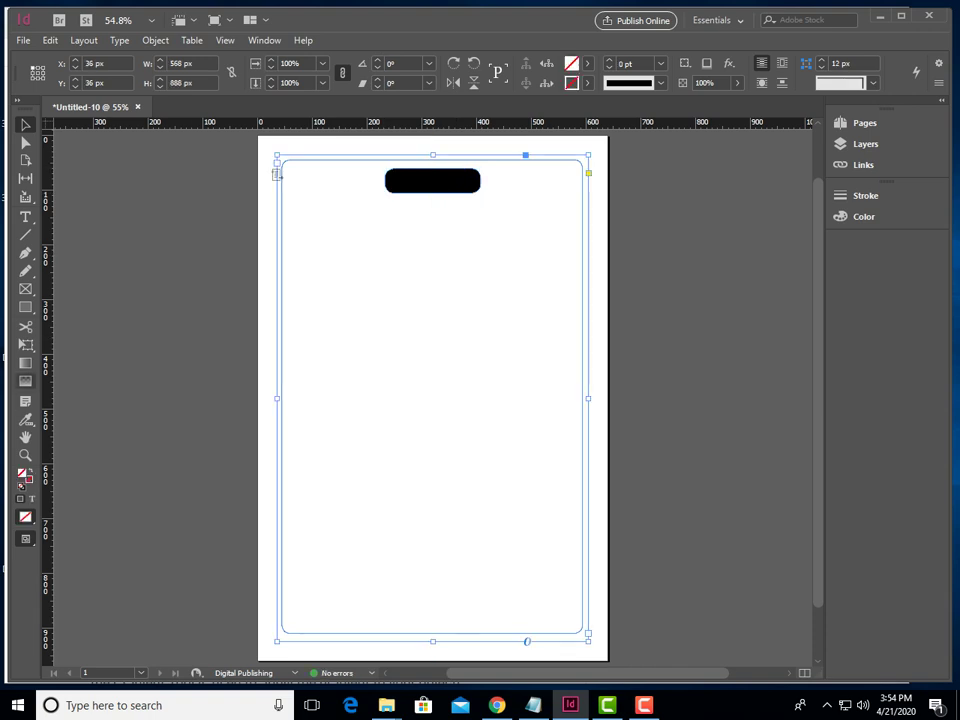
# - Draw an ellipse about 52 by 56 px at the bottom centre inside the large rounded outline
pyautogui.click(25, 307)
pyautogui.click(84, 324)
pyautogui.moveTo(420, 601); pyautogui.dragTo(448, 632)
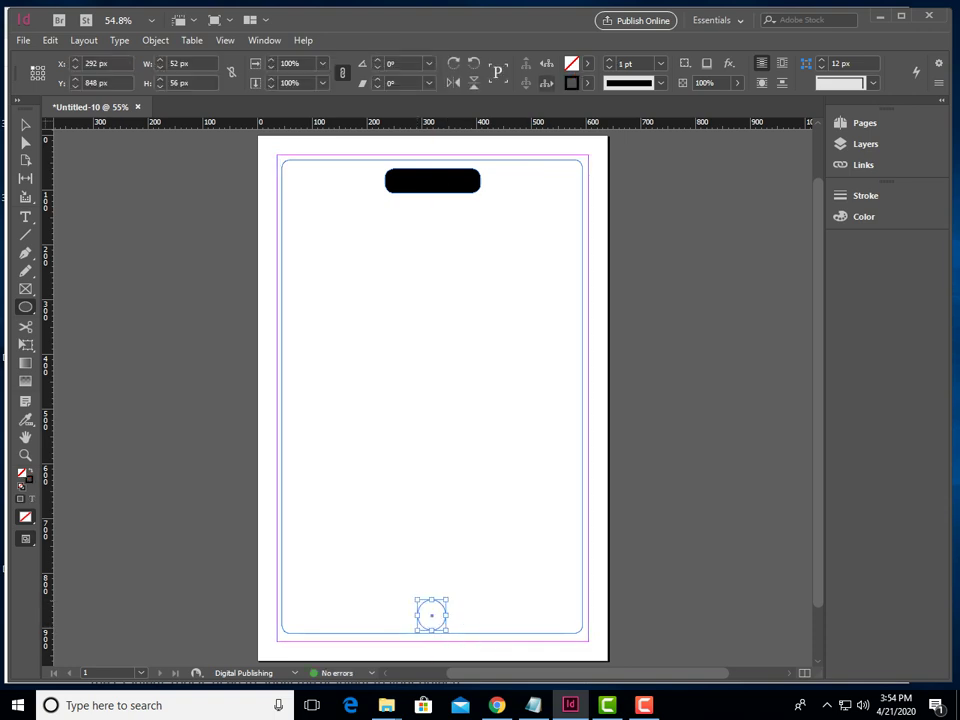
# - Fill the ellipse at the bottom of the outline with Black and deselect everything
pyautogui.click(588, 64)
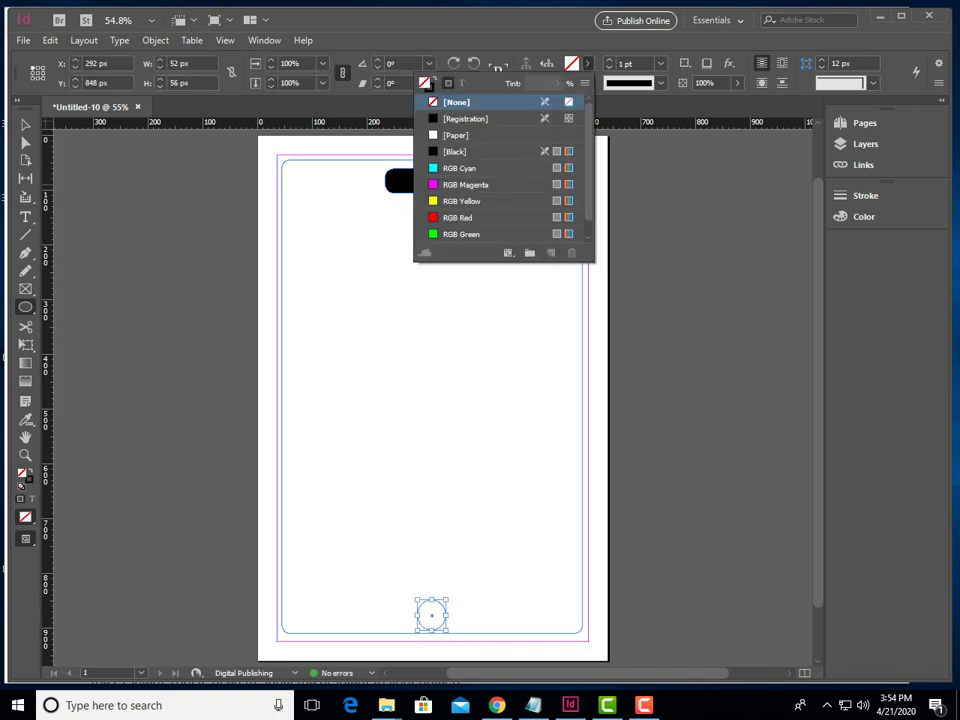
pyautogui.click(455, 151)
pyautogui.click(480, 366)
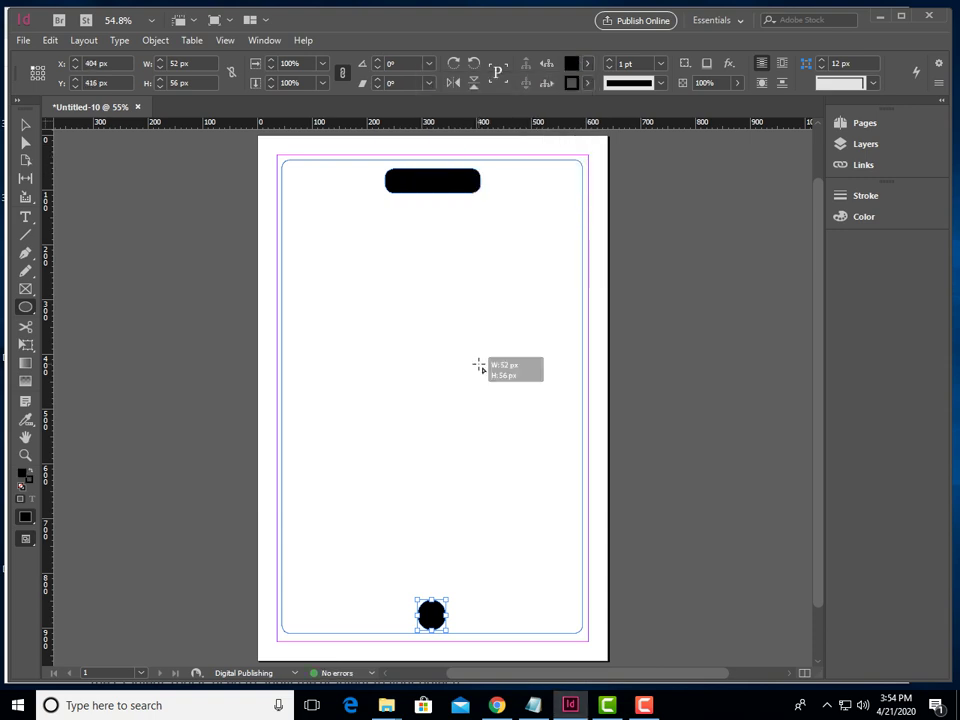
pyautogui.hotkey('ctrl', 'shift', 'a')
pyautogui.press('v')
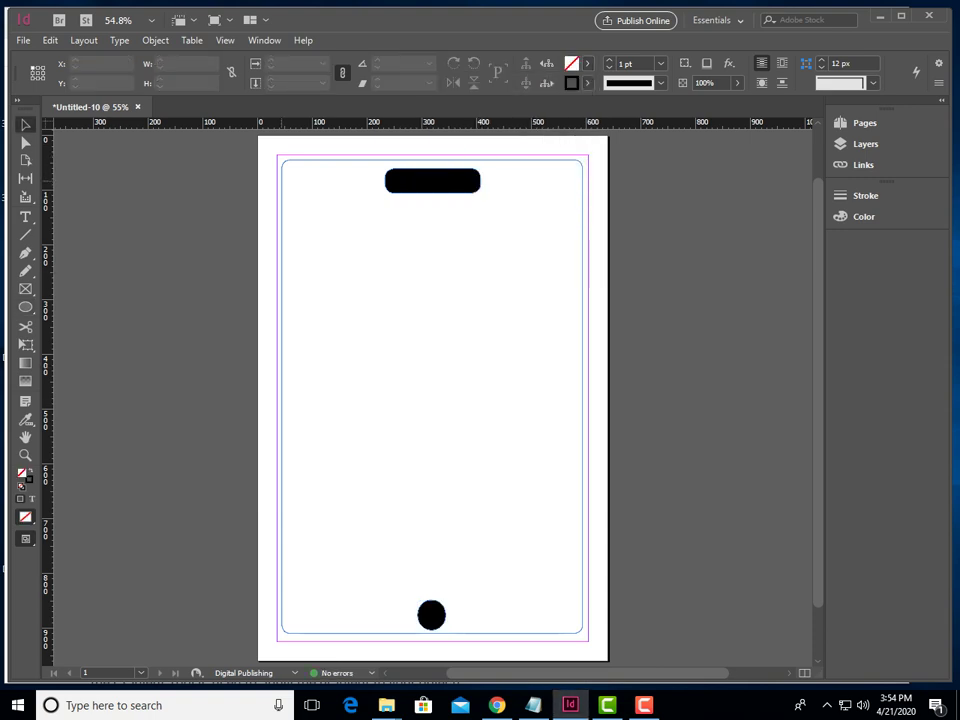
# - Apply a linear white-to-black gradient fill to the large rounded outline and close the gradient settings
pyautogui.click(281, 236)
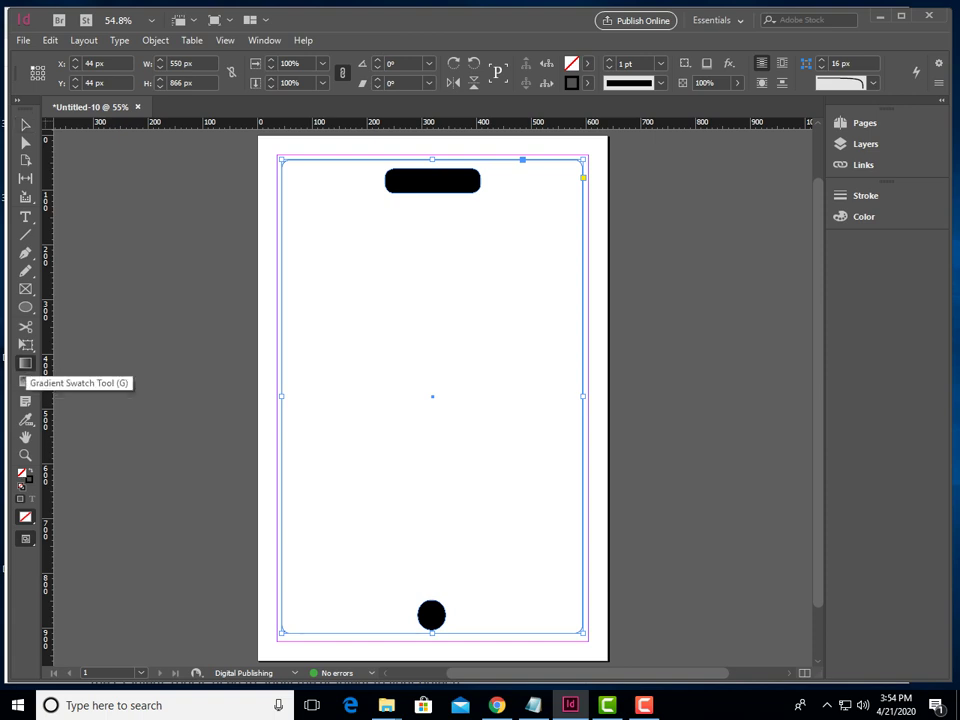
pyautogui.doubleClick(25, 364)
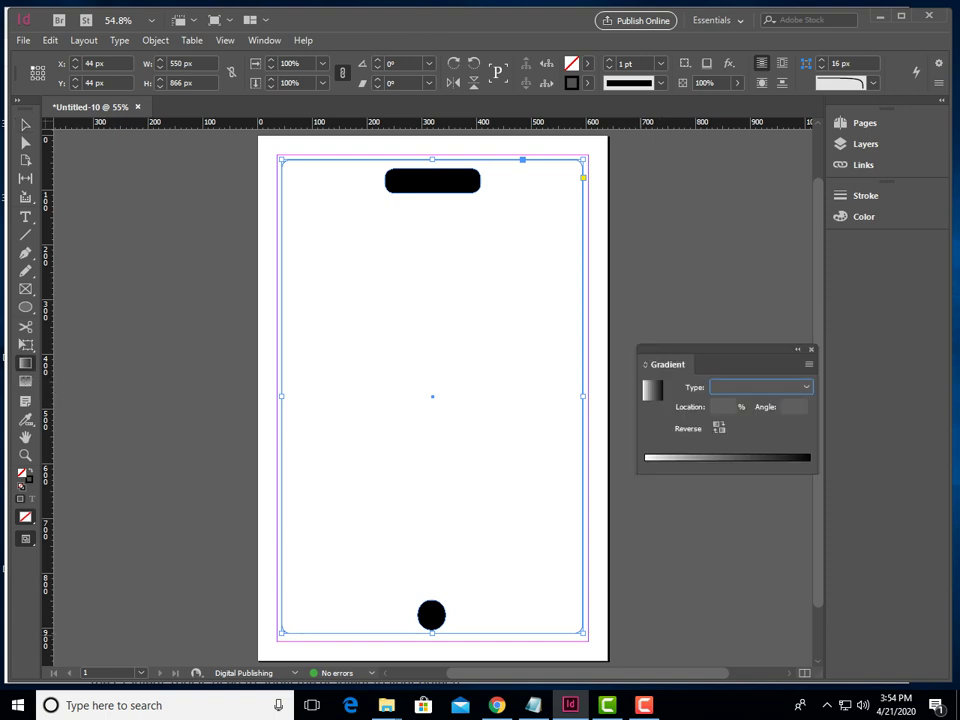
pyautogui.click(746, 458)
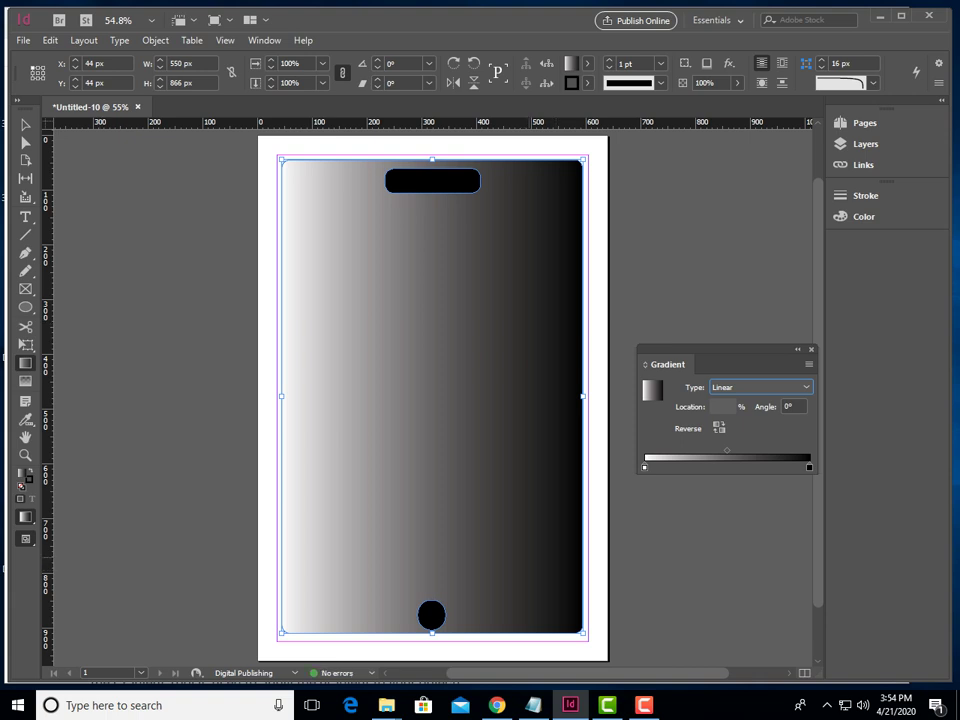
pyautogui.click(587, 63)
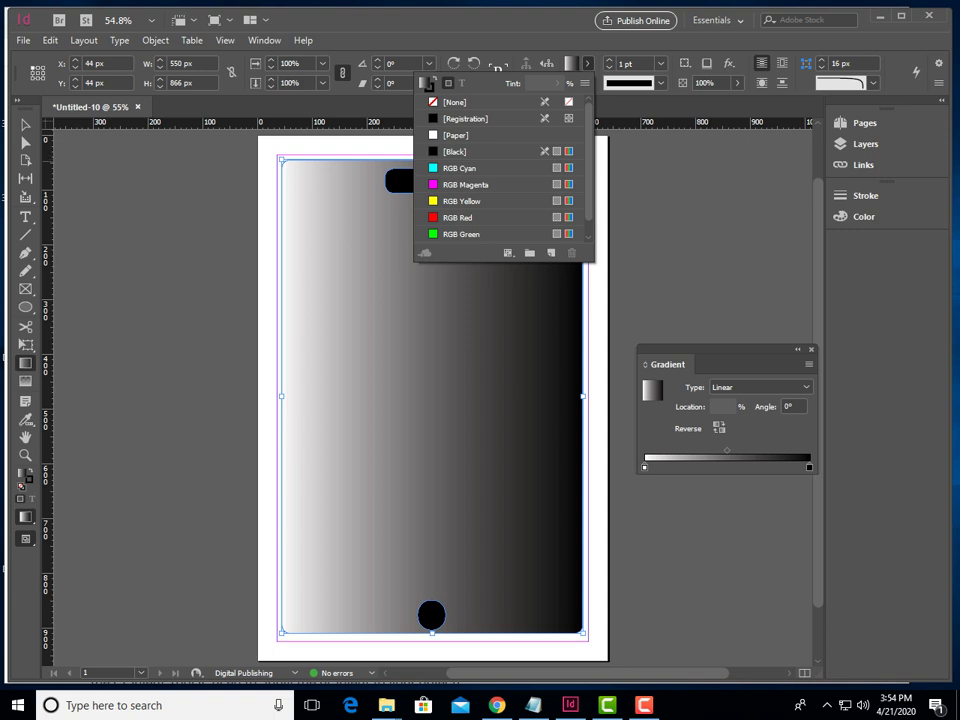
pyautogui.click(690, 240)
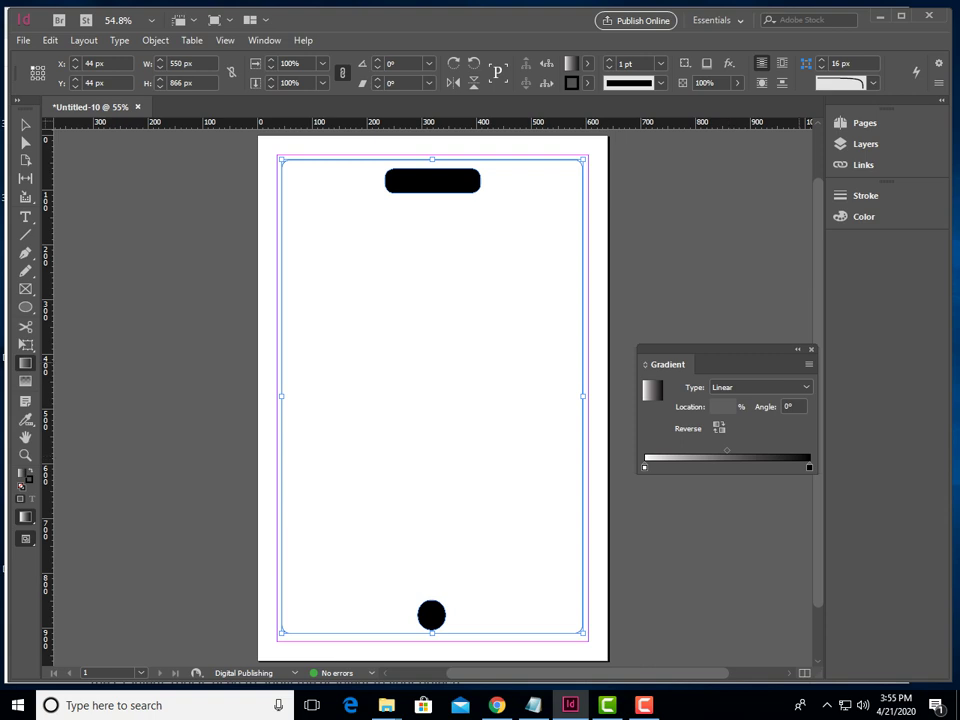
pyautogui.click(811, 350)
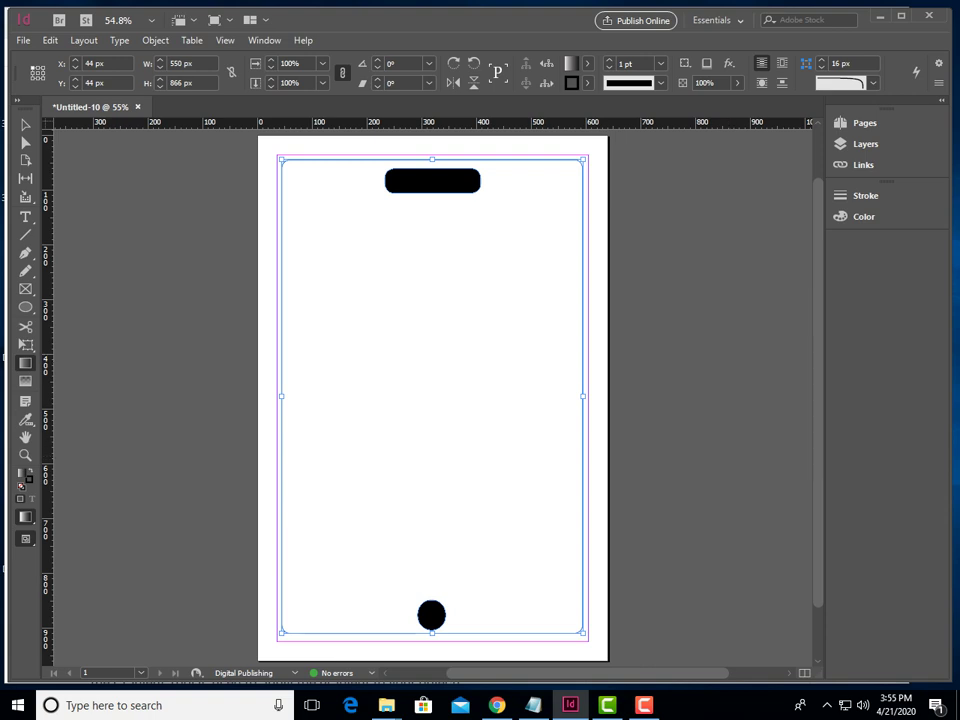
# - Reopen the gradient settings for the large outline and move the black end stop to 98.636%
pyautogui.doubleClick(25, 366)
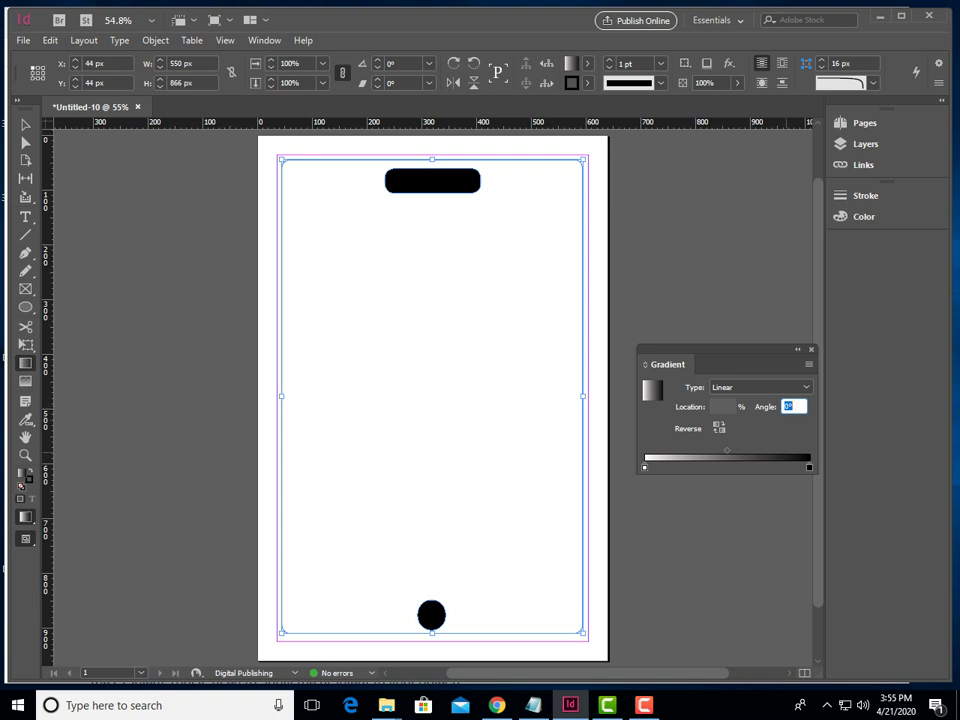
pyautogui.click(809, 468)
pyautogui.click(622, 437)
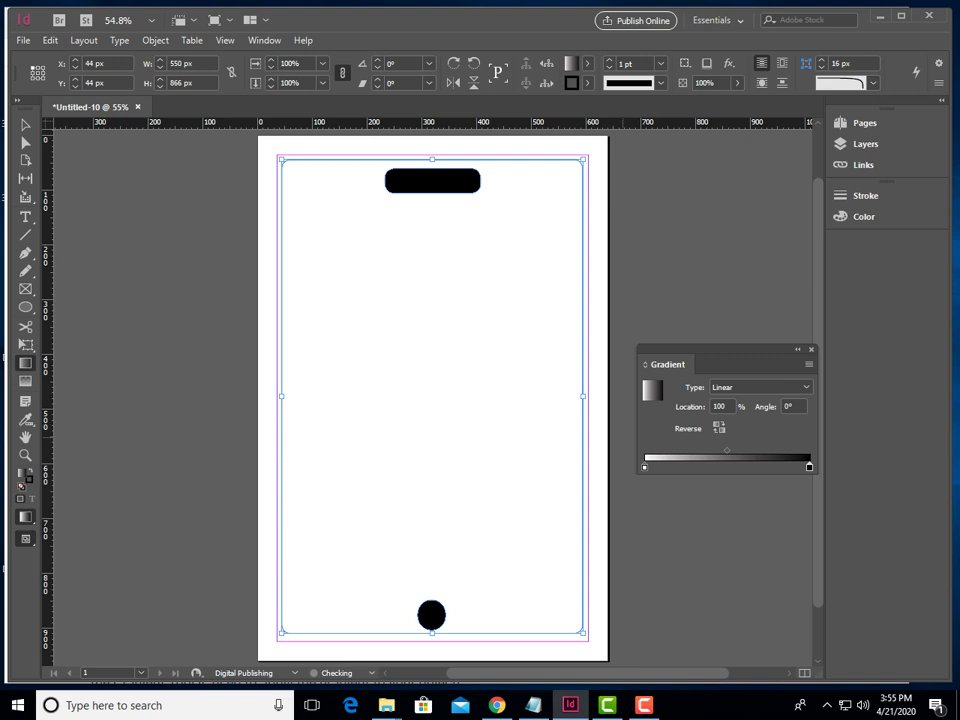
pyautogui.moveTo(809, 467); pyautogui.dragTo(807, 467)
pyautogui.click(587, 63)
pyautogui.click(587, 63)
pyautogui.press('v')
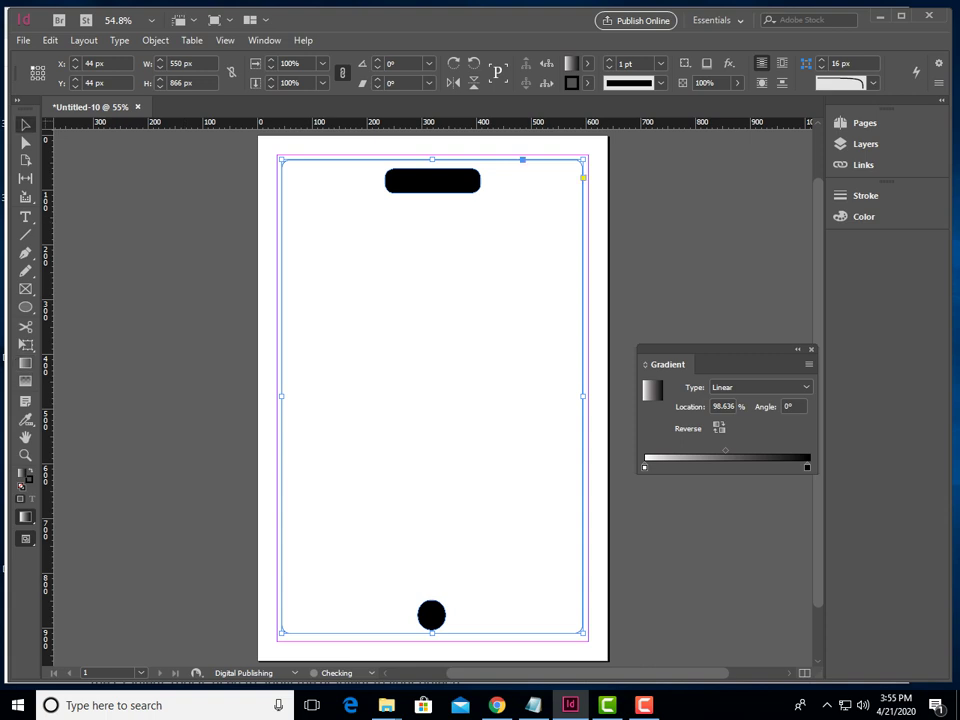
# - Reselect the large outline and add a second black stop at 64.545% to its gradient, keeping the Linear type
pyautogui.click(265, 216)
pyautogui.click(282, 216)
pyautogui.click(807, 467)
pyautogui.moveTo(807, 467); pyautogui.dragTo(751, 467)
pyautogui.click(760, 387)
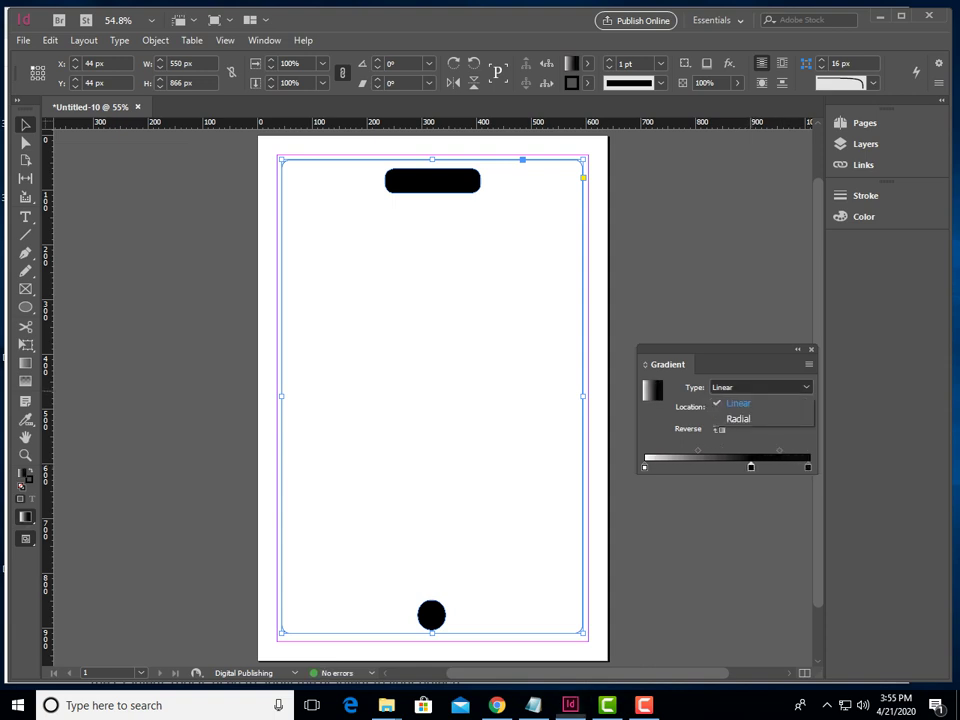
pyautogui.click(738, 403)
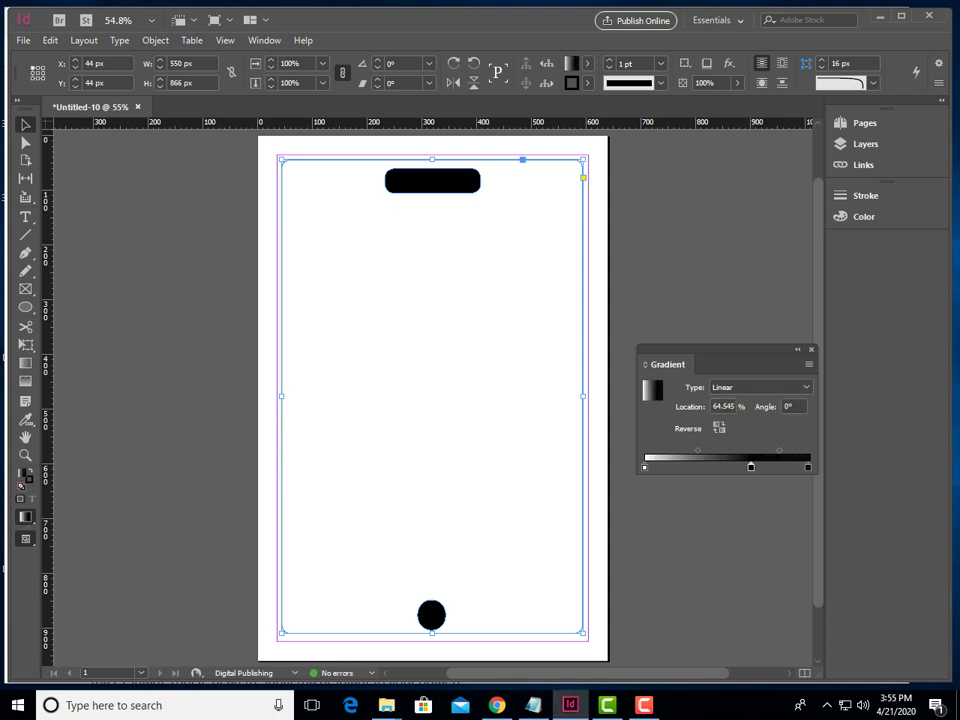
# - Try Black and RGB Cyan as solid fills for the large rounded outline
pyautogui.click(588, 64)
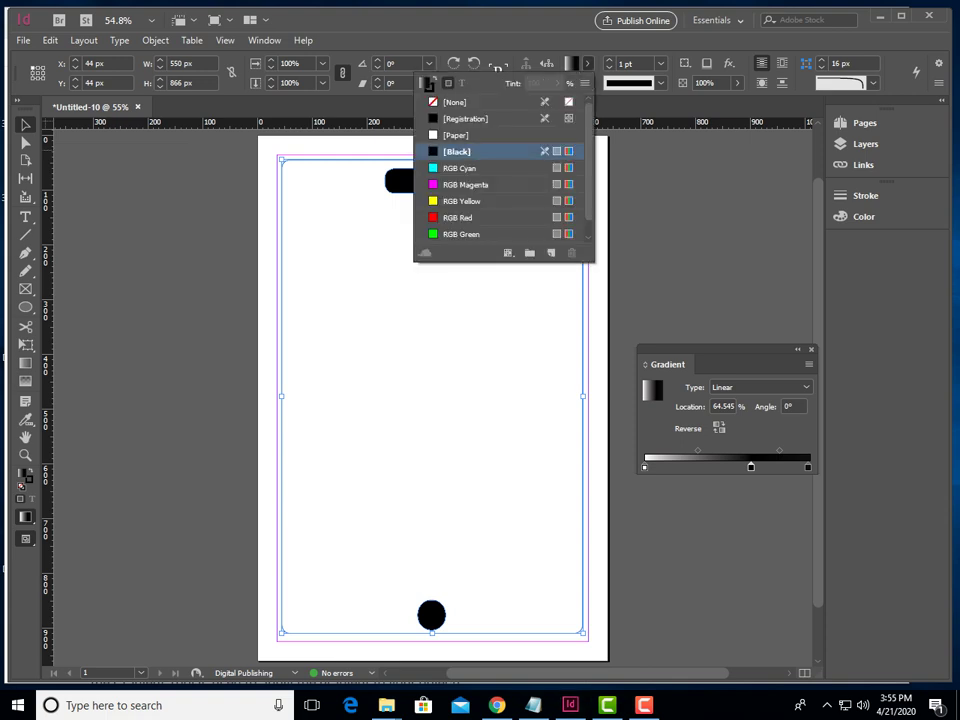
pyautogui.click(445, 151)
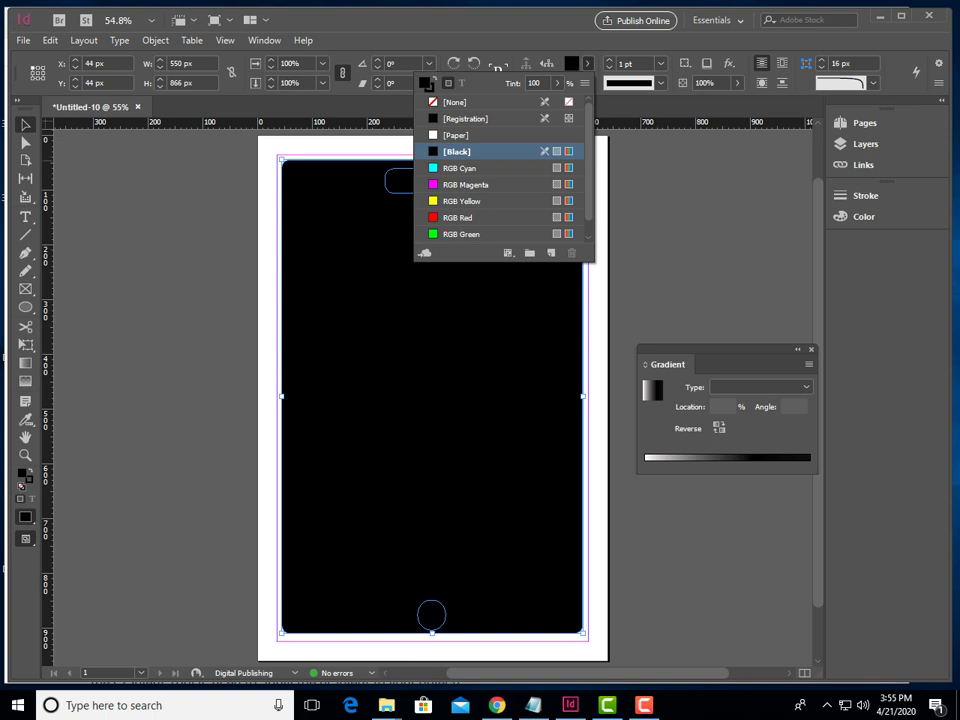
pyautogui.click(460, 168)
pyautogui.click(653, 391)
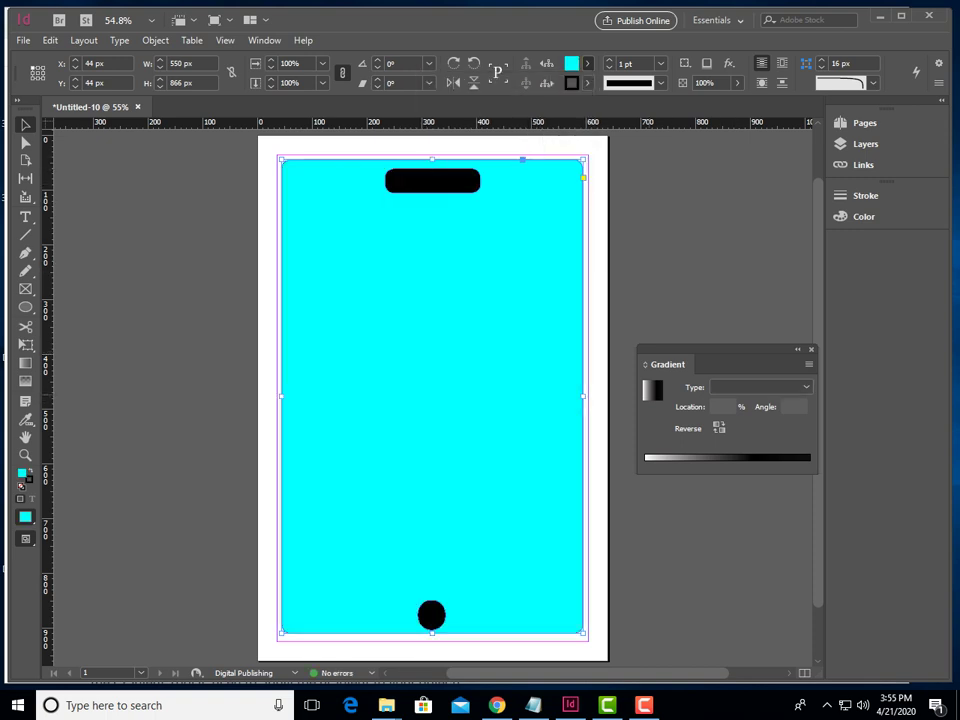
# - Try the gradient with its middle black stop at 54.091%, and undo back past the solid fills
pyautogui.press('.')
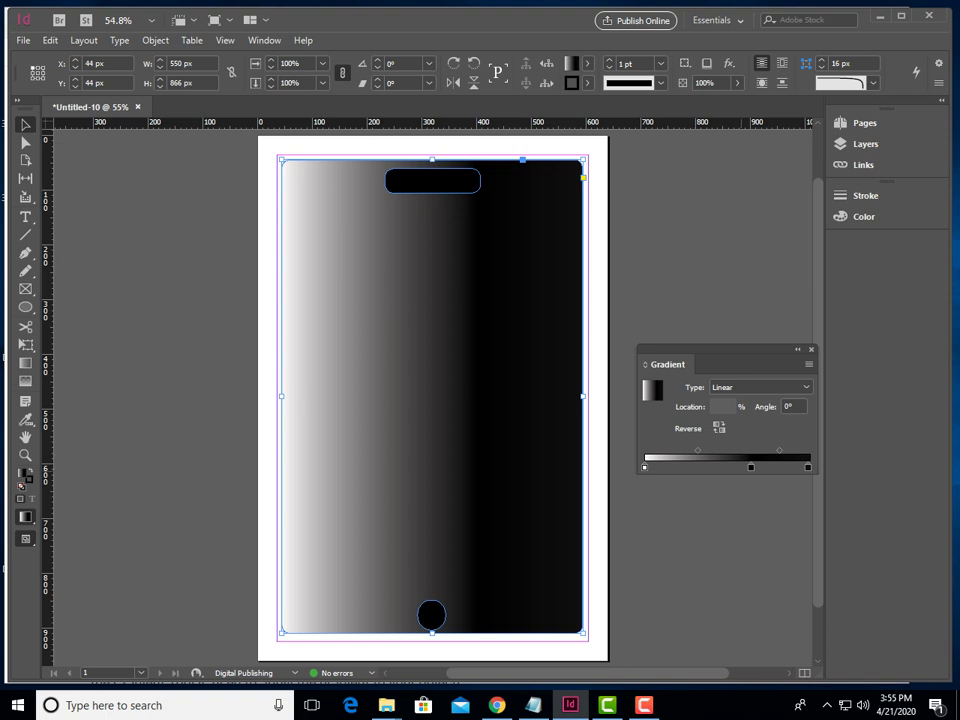
pyautogui.moveTo(751, 467); pyautogui.dragTo(733, 467)
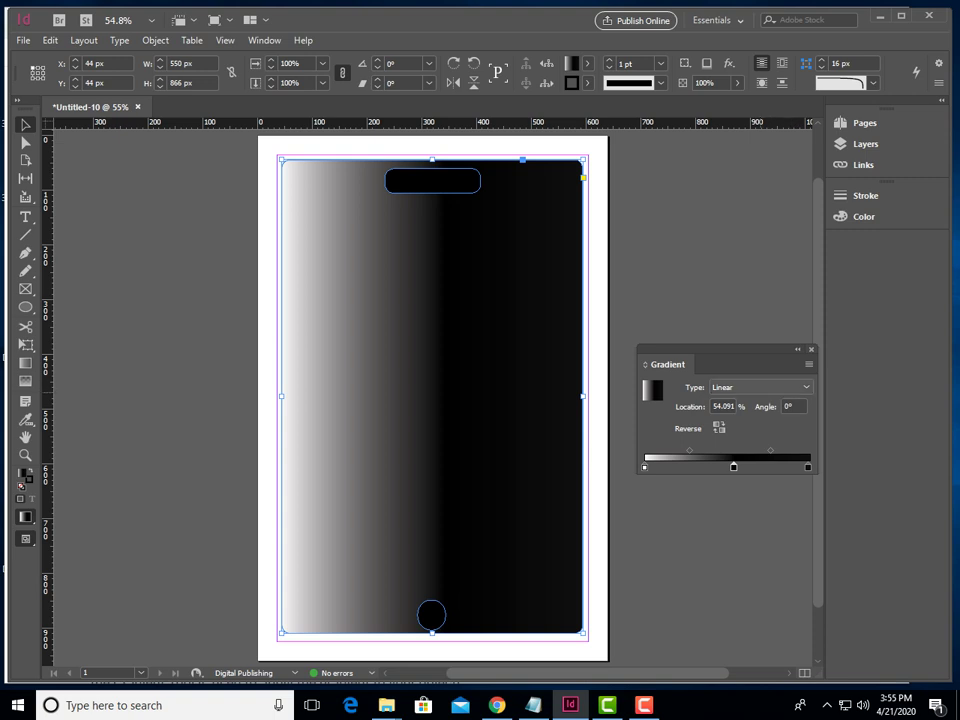
pyautogui.hotkey('ctrl', 'z')
pyautogui.hotkey('ctrl', 'z')
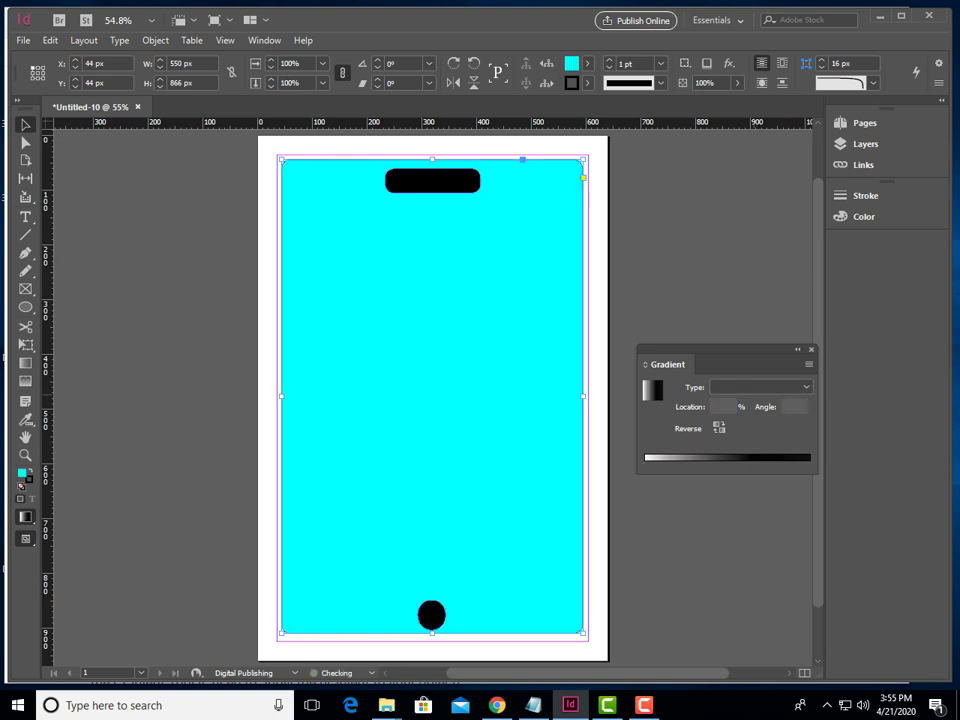
pyautogui.hotkey('ctrl', 'z')
pyautogui.hotkey('ctrl', 'z')
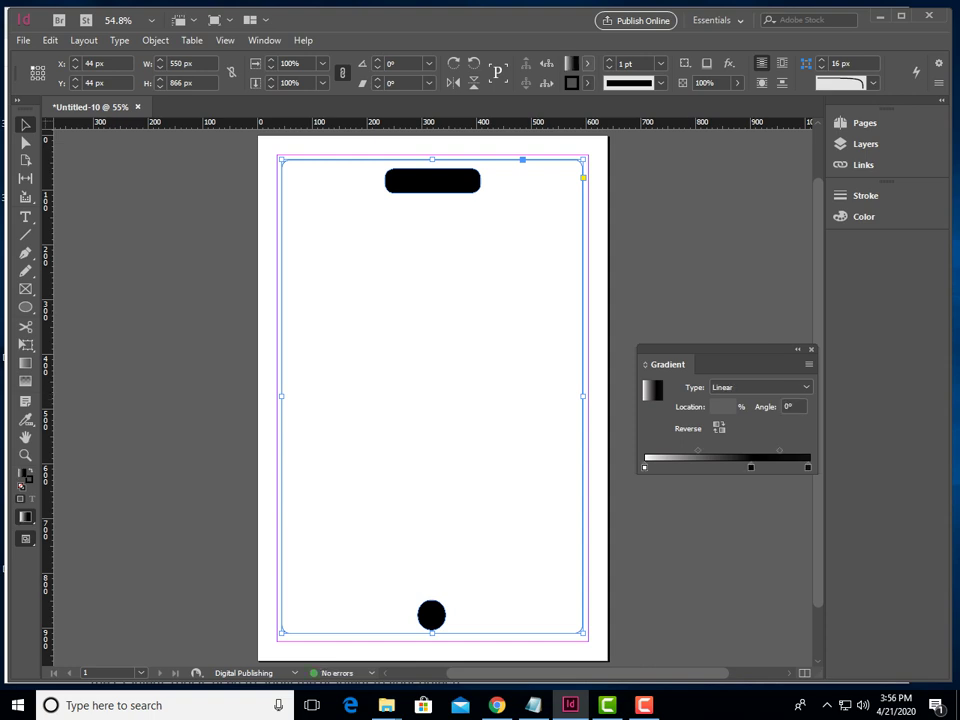
# - Fill the large rounded outline with RGB Cyan
pyautogui.click(587, 63)
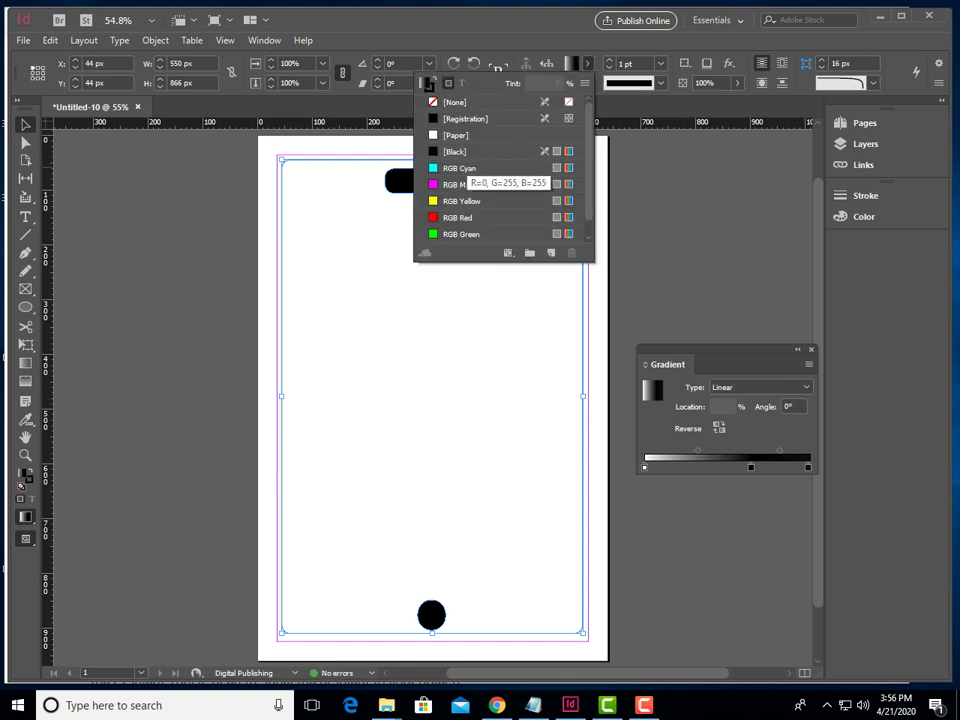
pyautogui.click(462, 168)
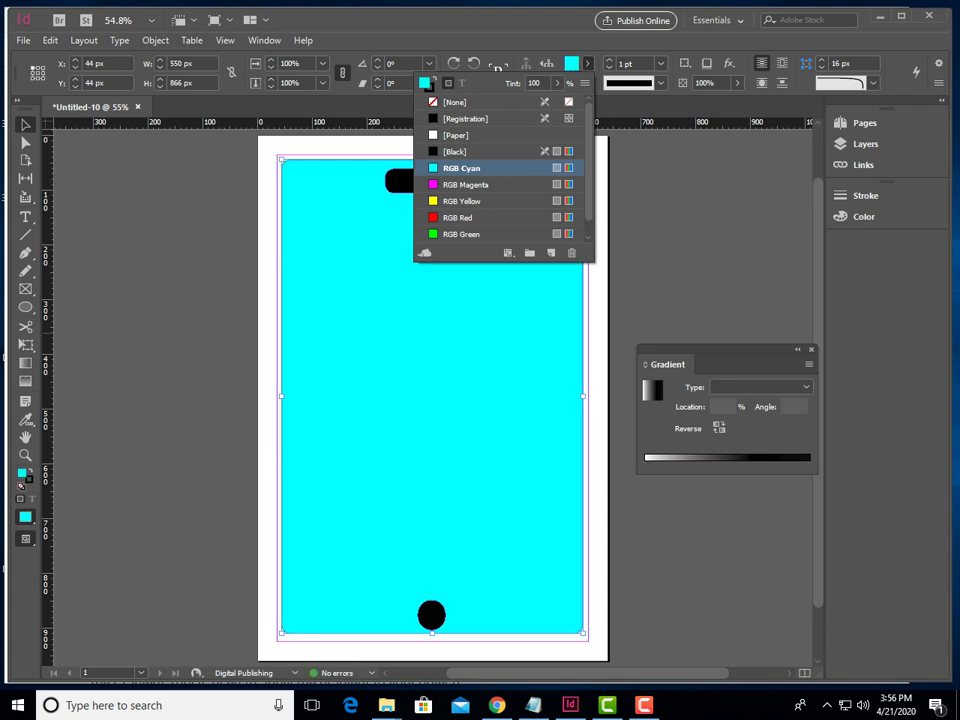
pyautogui.click(587, 63)
# - Reapply the linear gradient to the large outline and move its middle black stop to 55.909%
pyautogui.press('g')
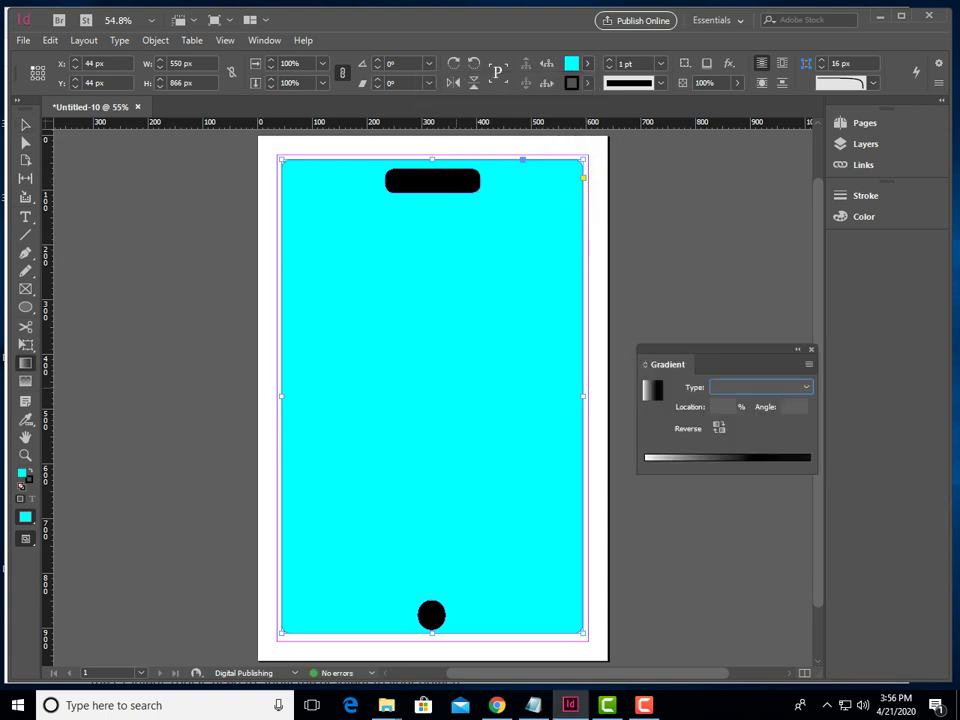
pyautogui.click(652, 390)
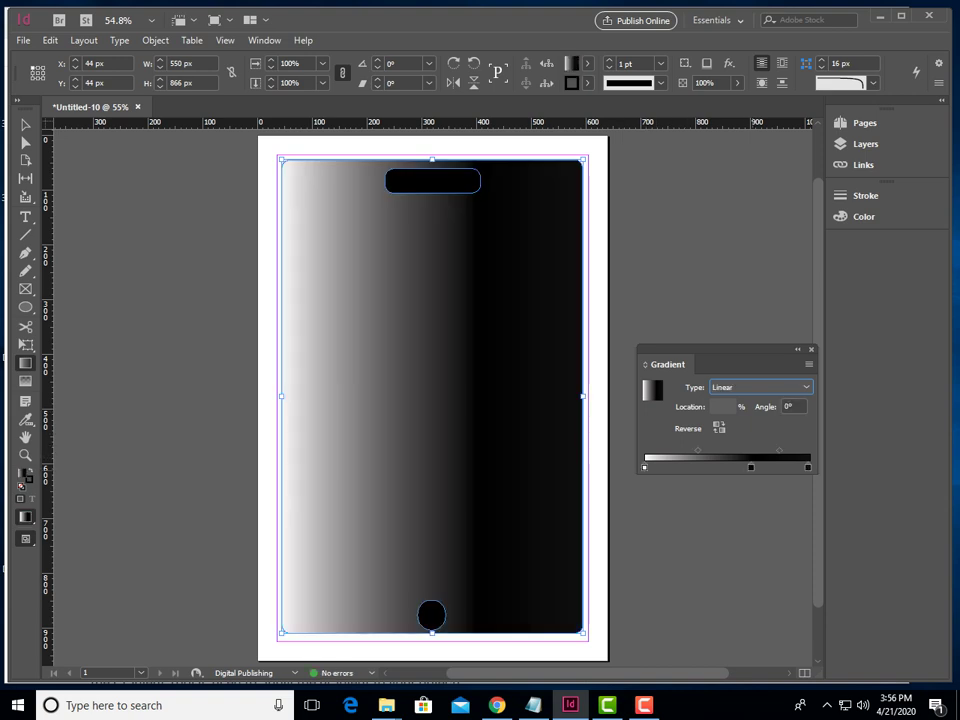
pyautogui.moveTo(751, 467); pyautogui.dragTo(737, 467)
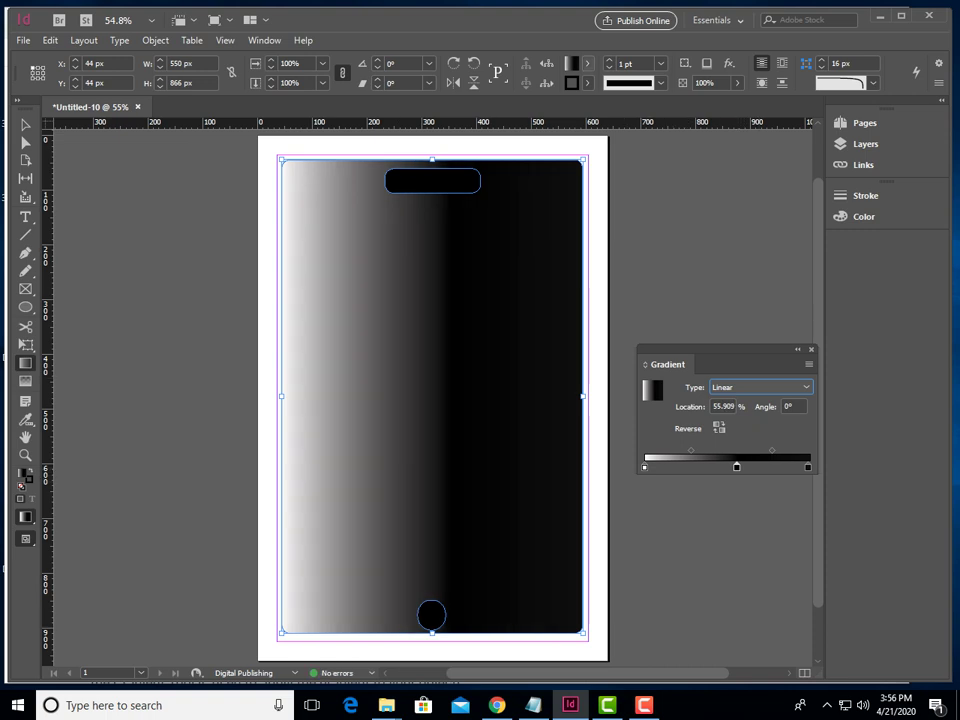
# - Add an RGB Blue stop to the outline's gradient and position it at 81.818%
pyautogui.click(587, 63)
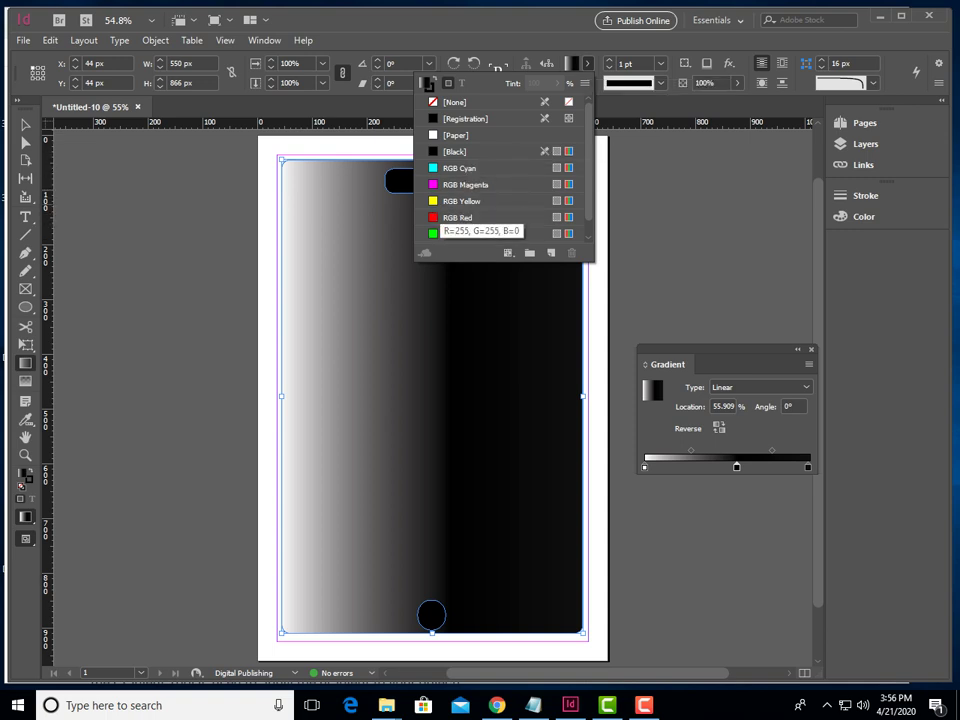
pyautogui.scroll(-1, 480, 180)
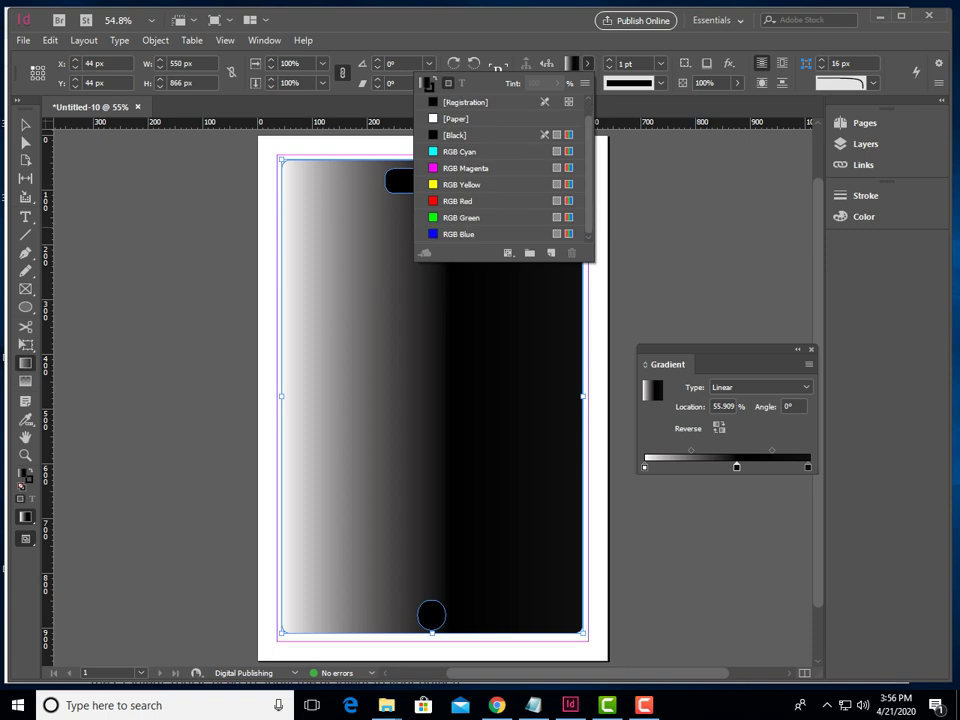
pyautogui.click(460, 234)
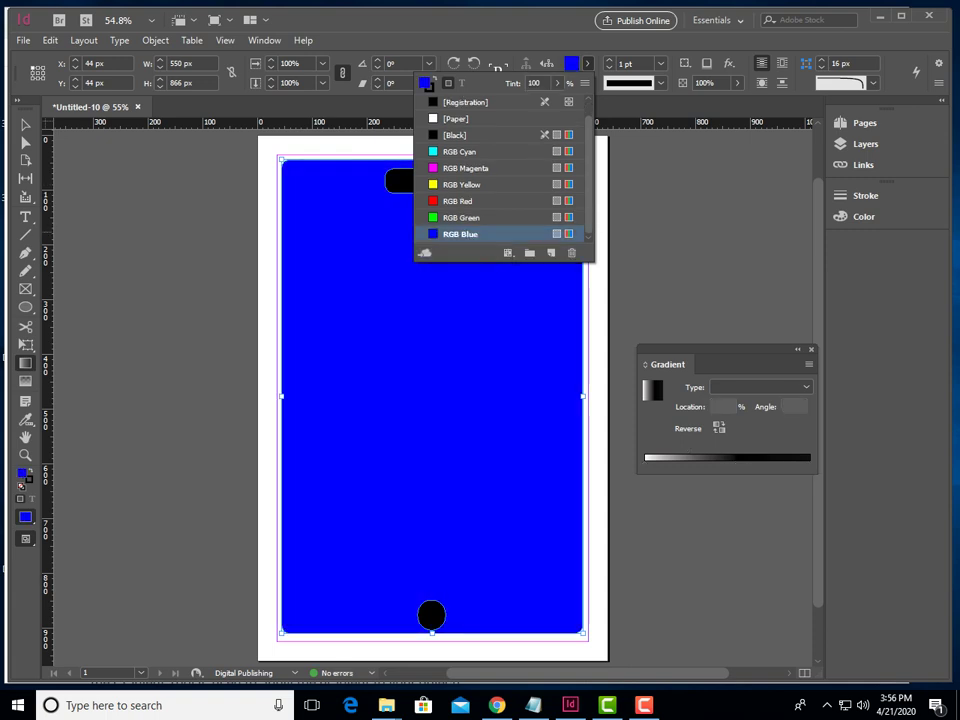
pyautogui.moveTo(460, 234); pyautogui.dragTo(794, 466)
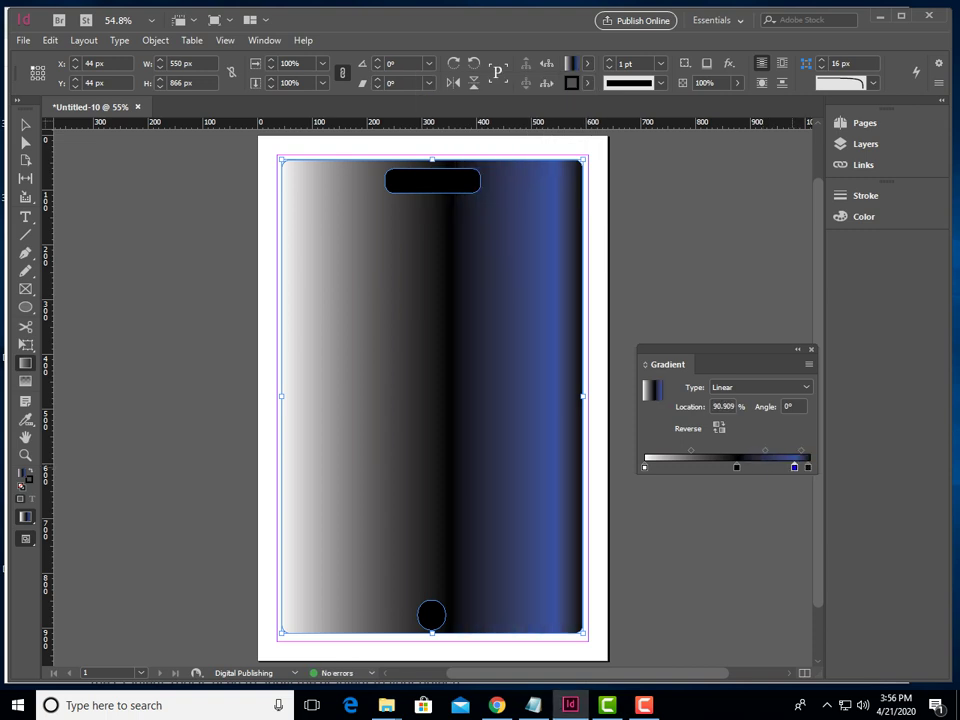
pyautogui.moveTo(794, 466); pyautogui.dragTo(779, 466)
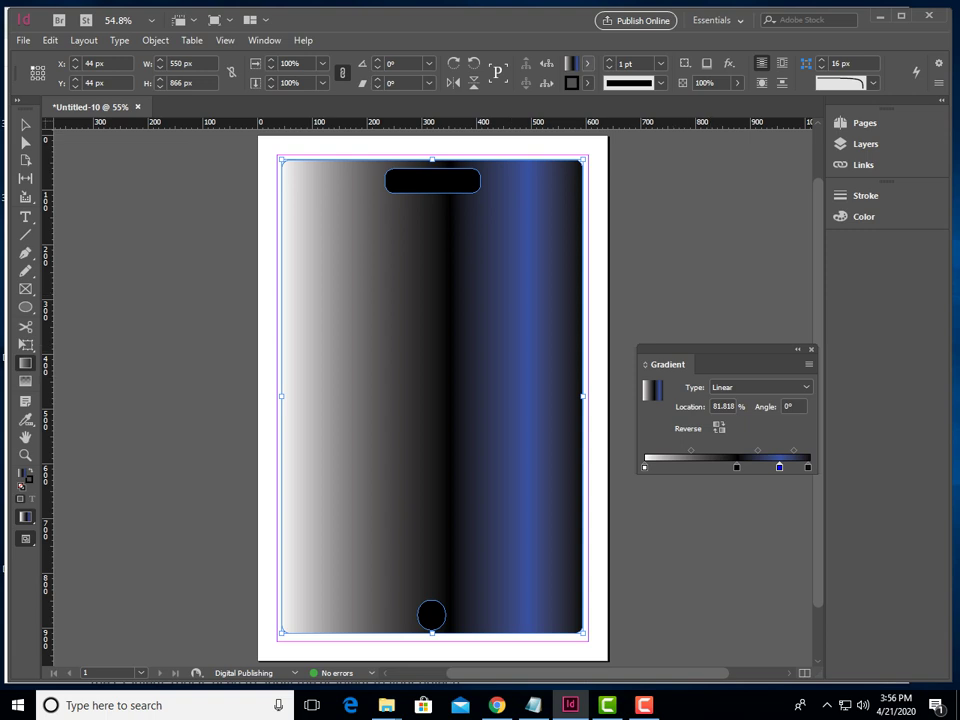
# - Check the blue stop's colour settings, try RGB Cyan as the outline's solid fill, and restore the gradient
pyautogui.click(864, 217)
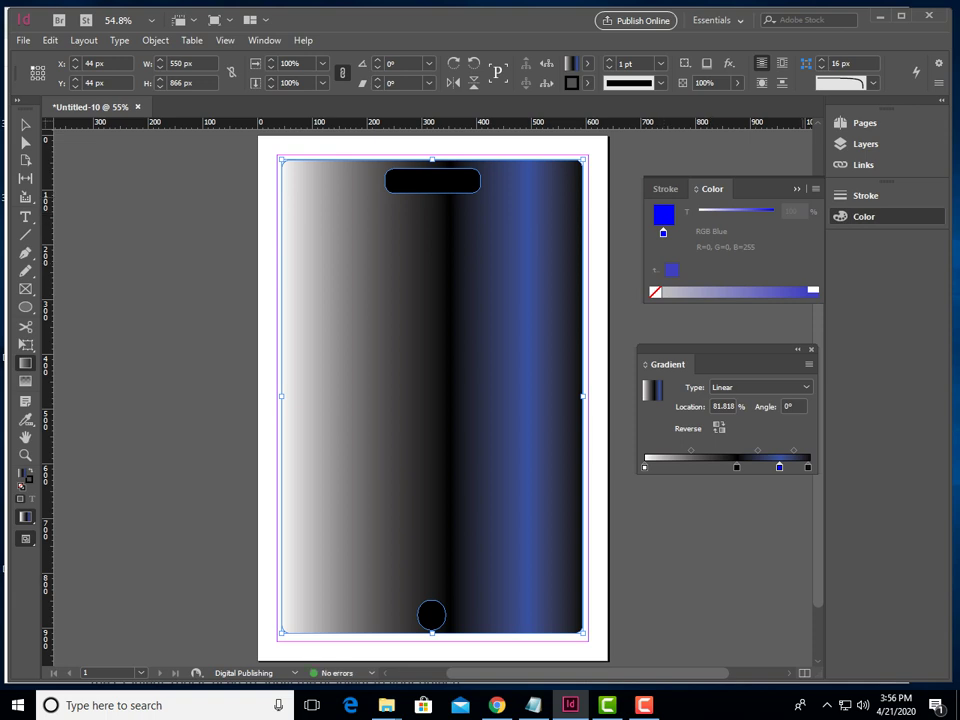
pyautogui.press('F6')
pyautogui.click(587, 63)
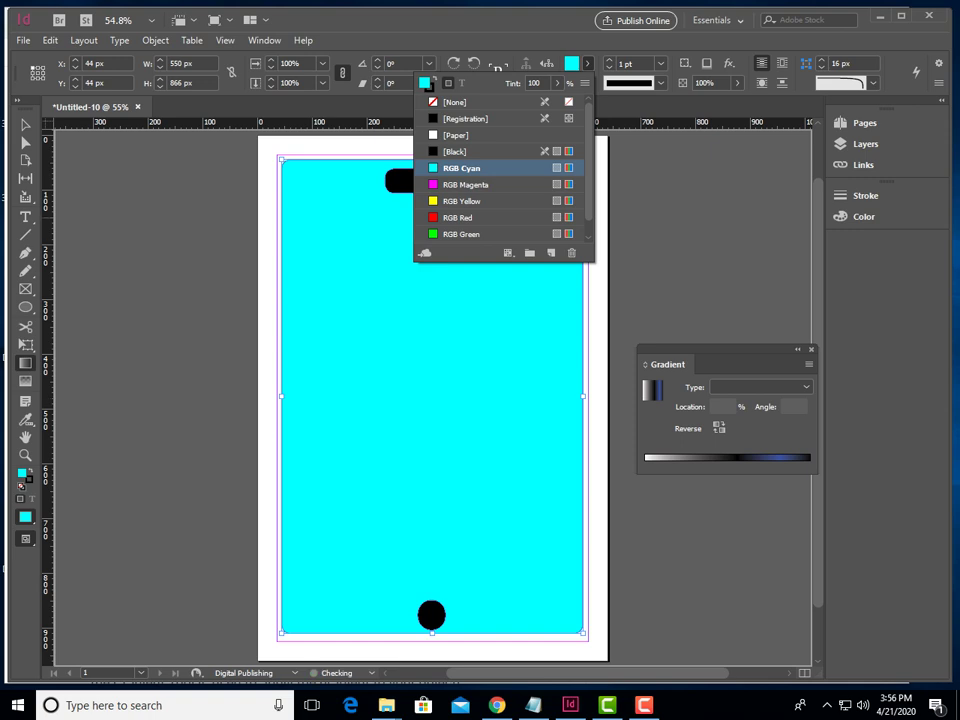
pyautogui.press('Escape')
pyautogui.click(567, 438)
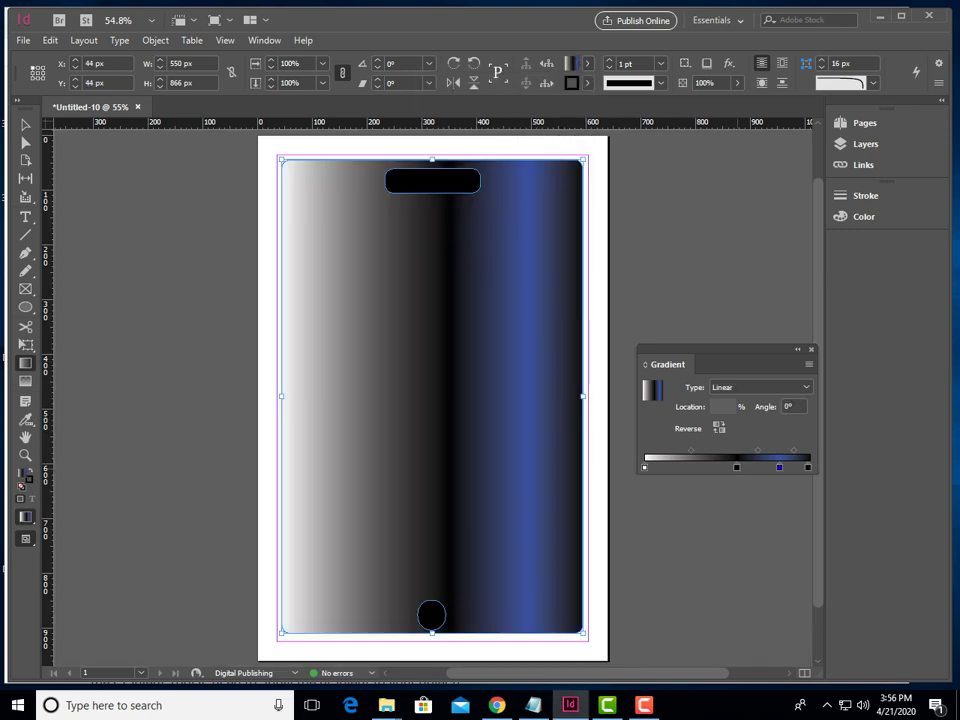
# - Move the gradient's middle black stop to 8.636%
pyautogui.moveTo(736, 467); pyautogui.dragTo(657, 467)
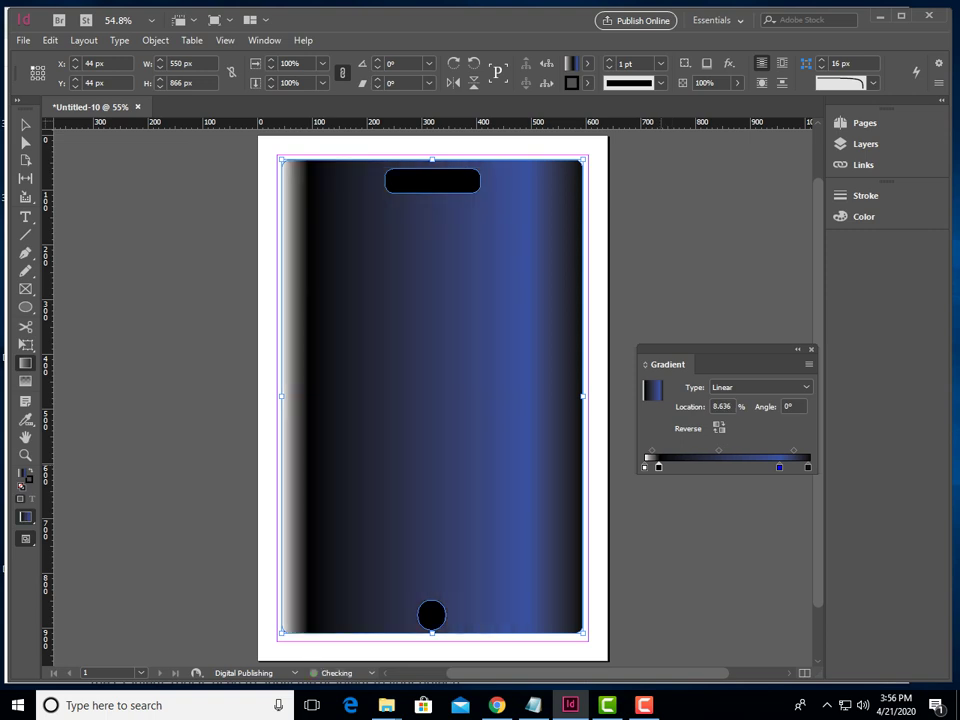
# - Move the gradient's blue stop to 50.455% and change its colour to a light sky blue
pyautogui.moveTo(779, 467); pyautogui.dragTo(728, 467)
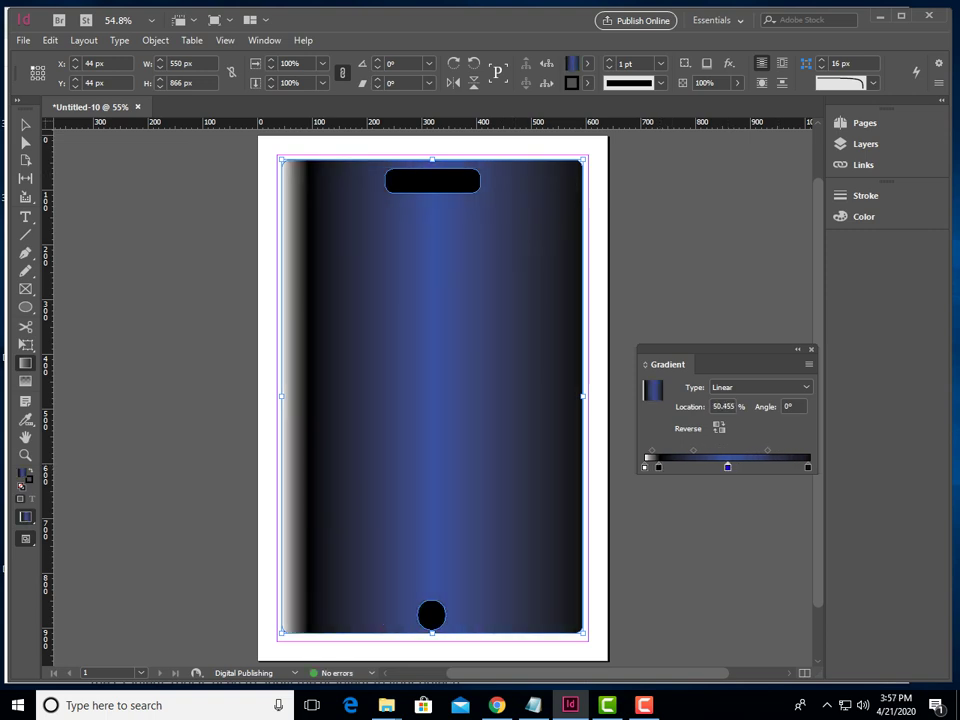
pyautogui.doubleClick(728, 467)
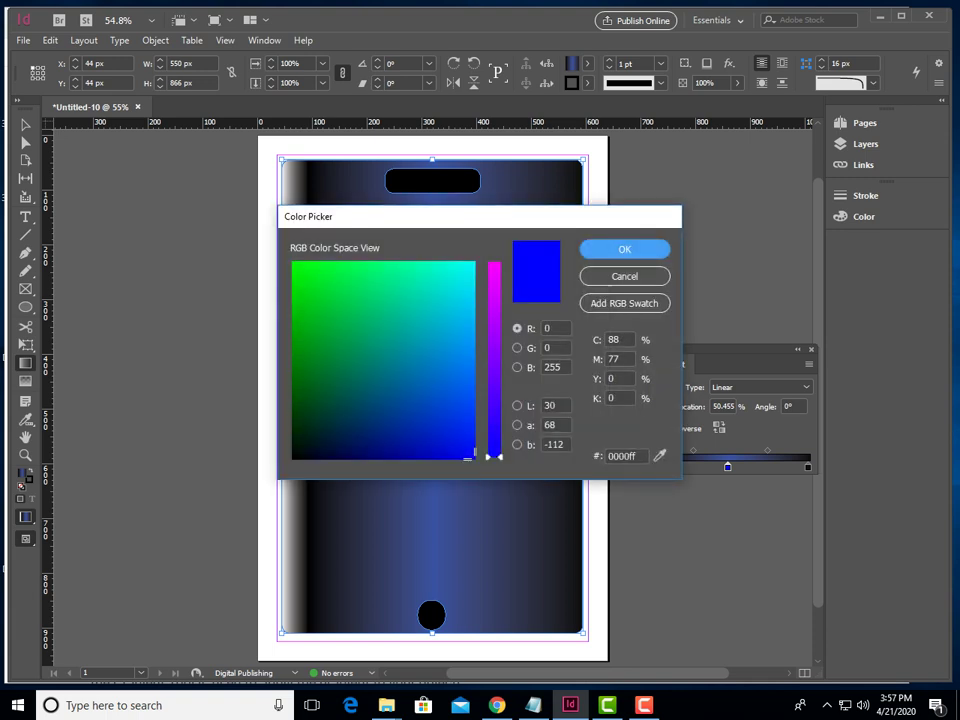
pyautogui.click(463, 306)
pyautogui.click(624, 249)
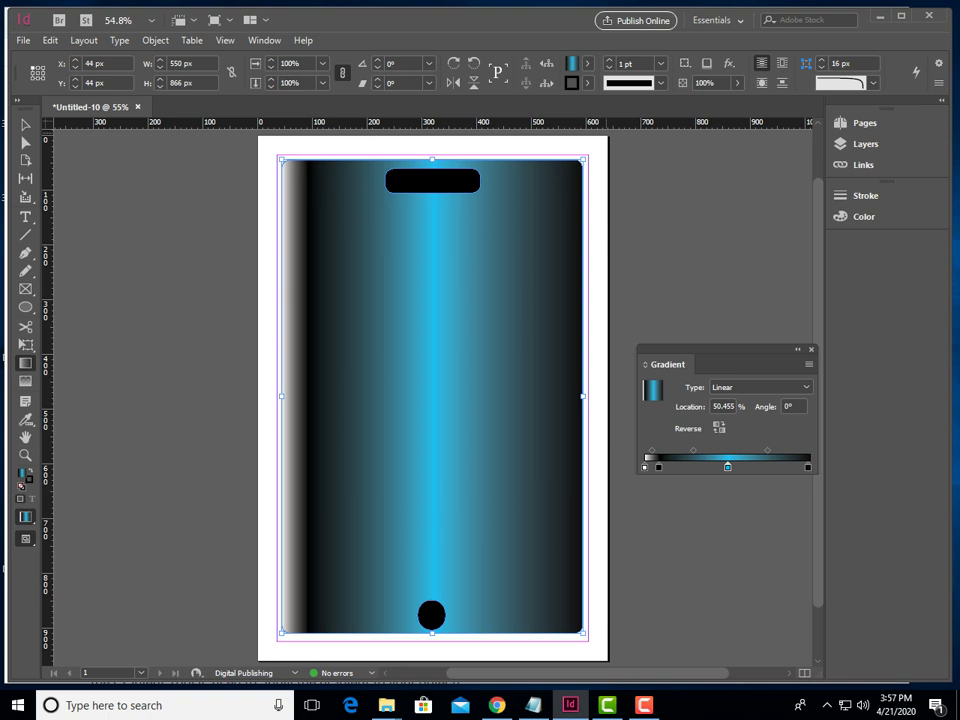
# - Apply the RGB Cyan swatch to the gradient's first and last stops
pyautogui.click(645, 467)
pyautogui.click(588, 64)
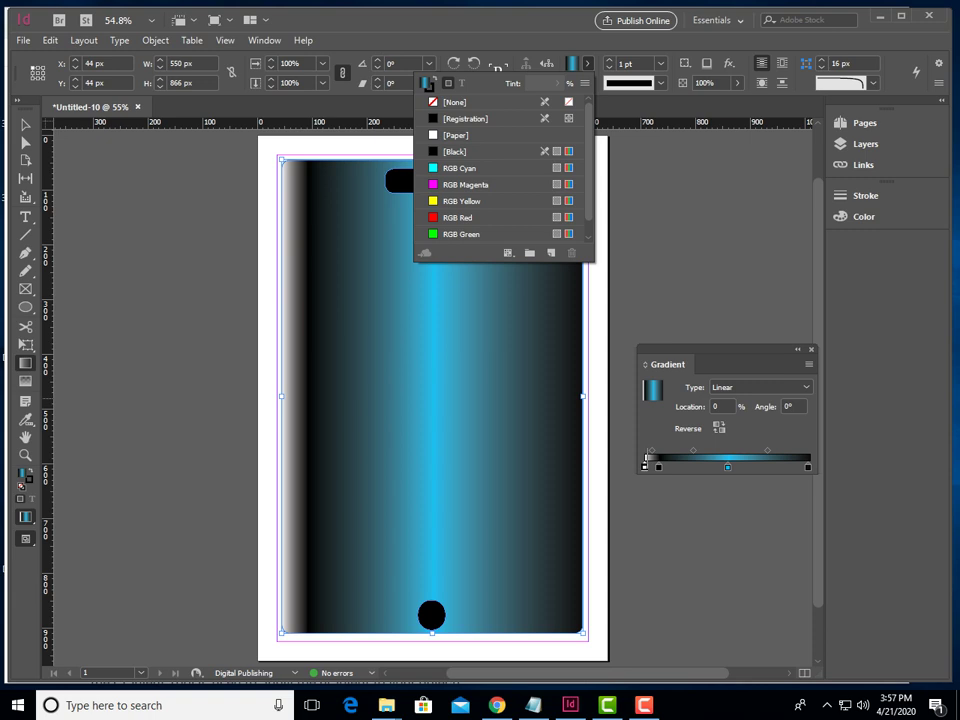
pyautogui.moveTo(646, 458); pyautogui.dragTo(645, 466)
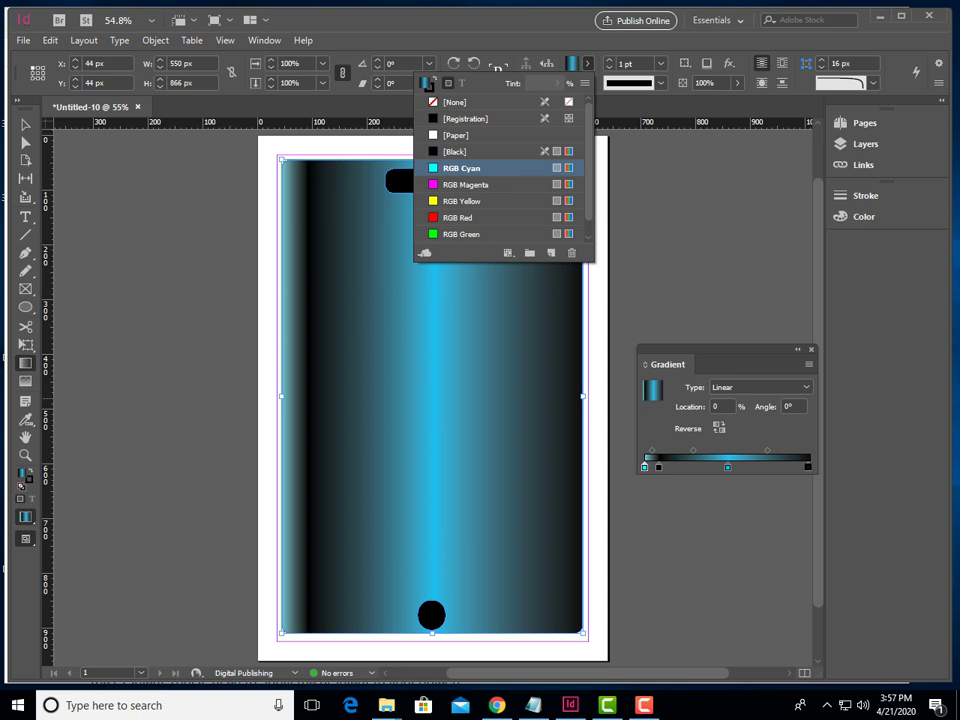
pyautogui.moveTo(462, 168); pyautogui.dragTo(808, 467)
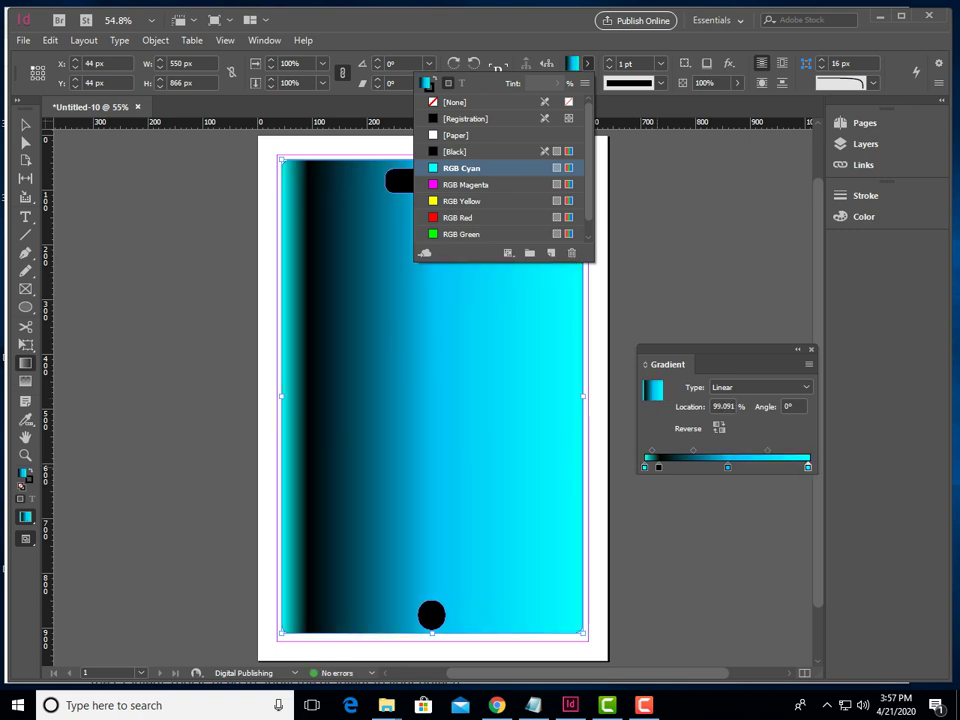
# - Move the gradient's black stop to 50.909% and its light blue stop to 65.909%
pyautogui.click(659, 467)
pyautogui.moveTo(658, 467); pyautogui.dragTo(728, 467)
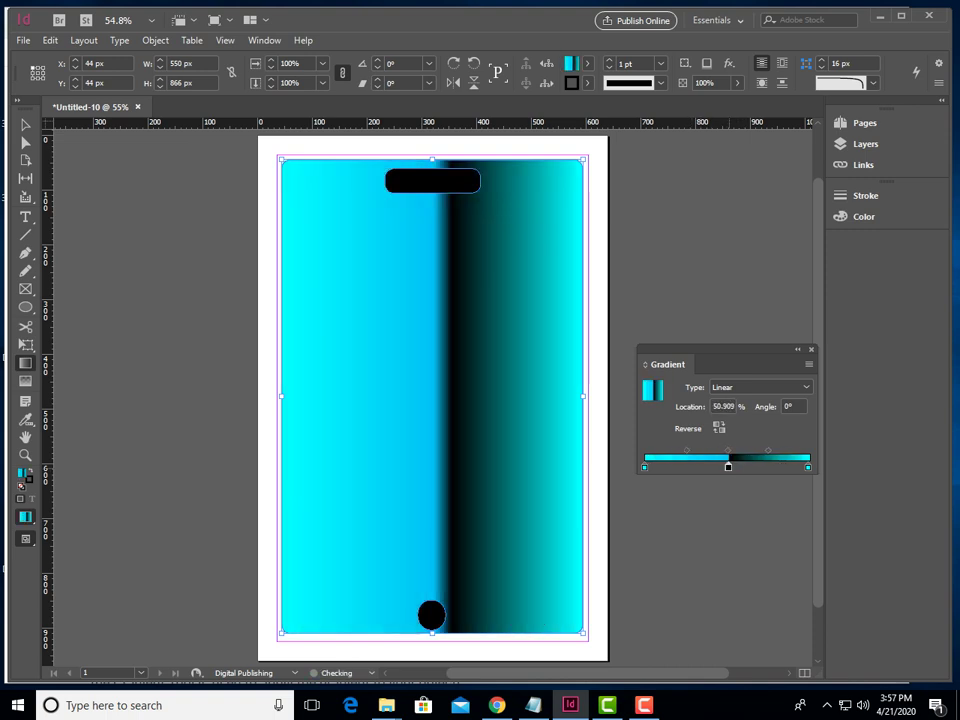
pyautogui.click(753, 467)
# - Add the gradient to the swatches and move its black stop to 55%
pyautogui.rightClick(753, 467)
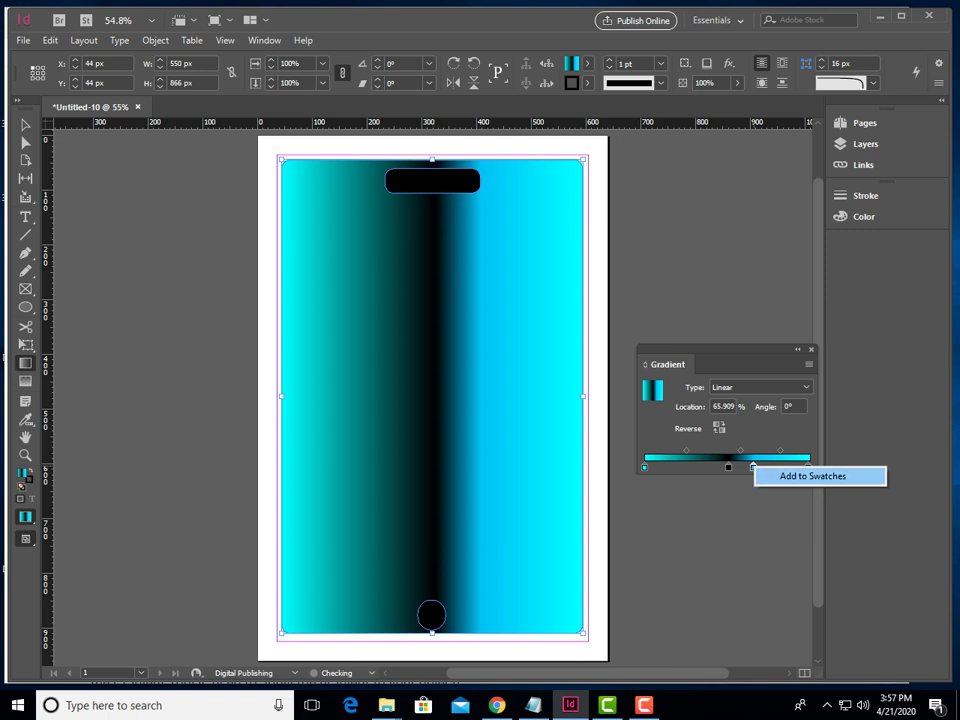
pyautogui.click(812, 476)
pyautogui.moveTo(728, 467)
pyautogui.mouseDown()
pyautogui.moveTo(697, 467)
pyautogui.moveTo(735, 467)
pyautogui.mouseUp()
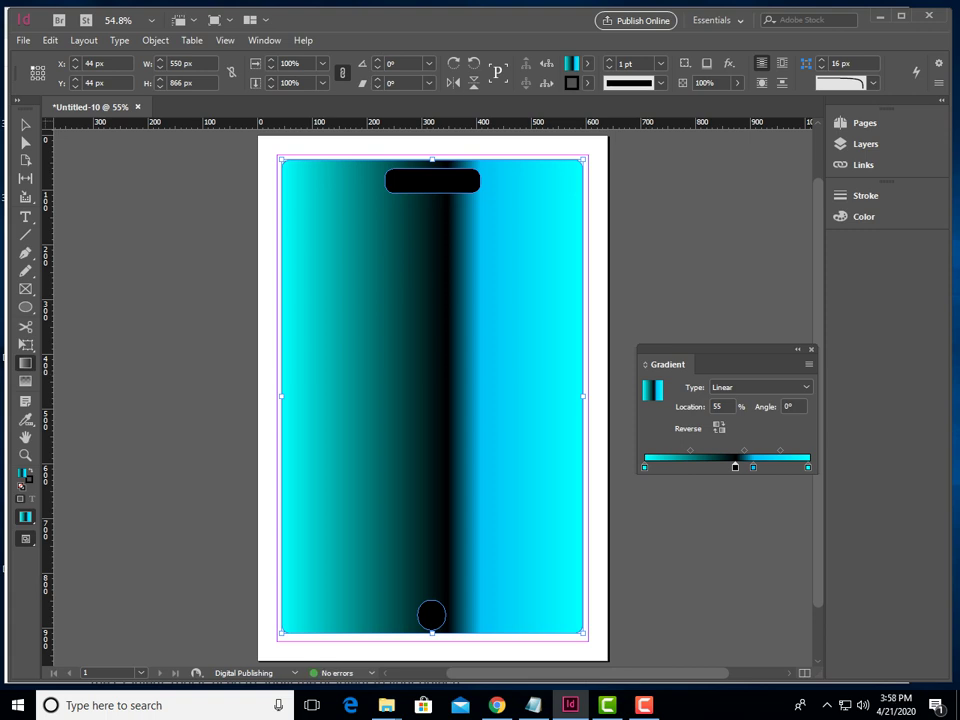
# - Redefine the RGB Cyan swatch as red 120, green 105, blue 255 and reapply the gradient to the large outline
pyautogui.click(586, 63)
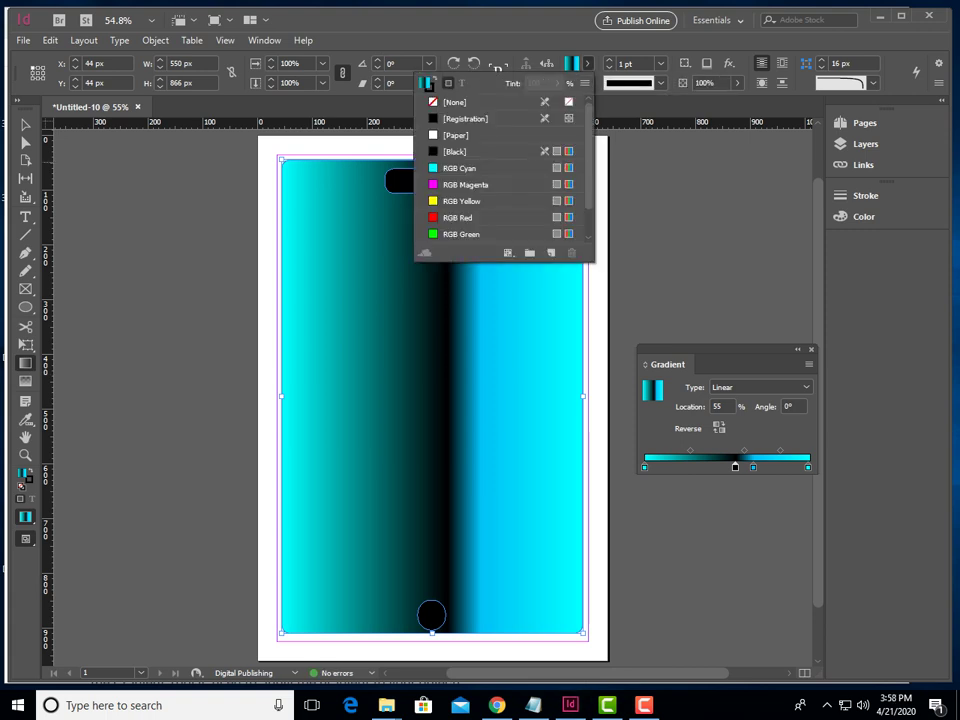
pyautogui.click(462, 168)
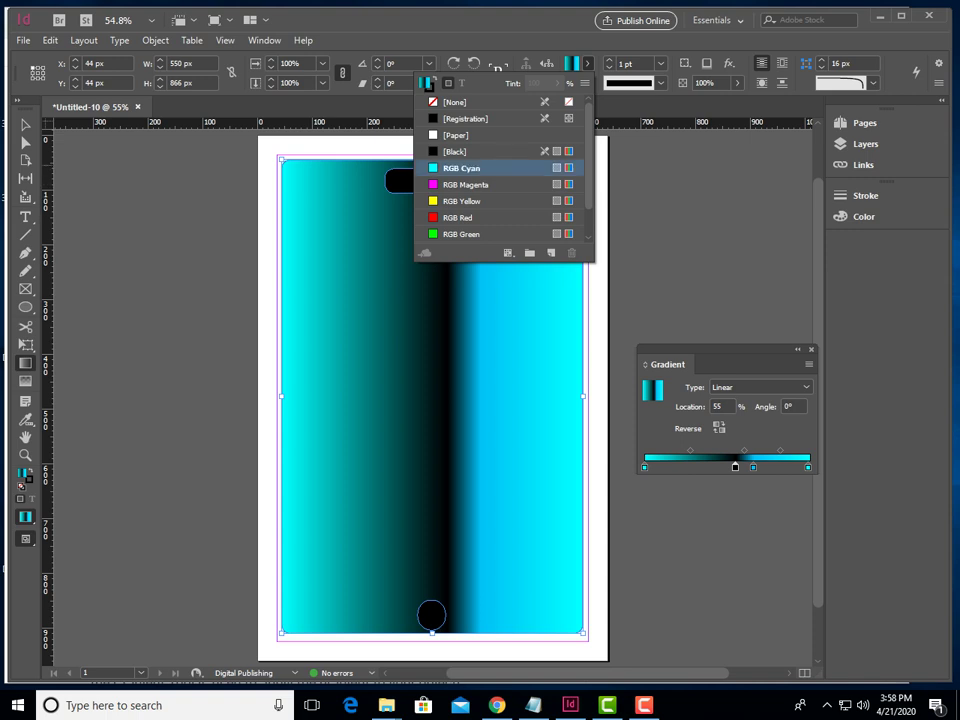
pyautogui.click(463, 168)
pyautogui.click(457, 168)
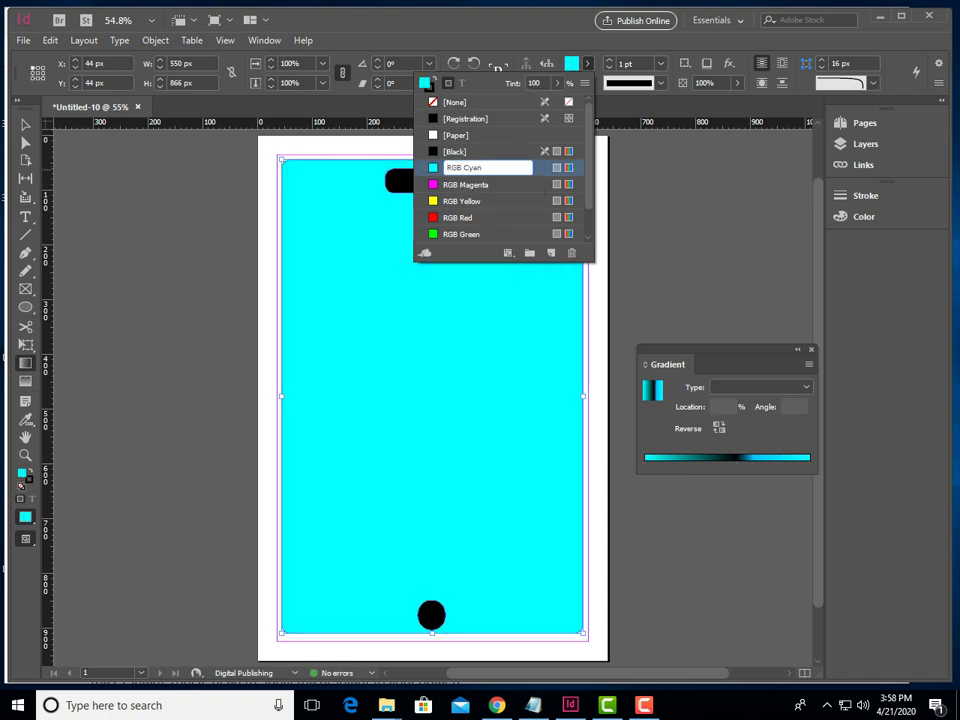
pyautogui.doubleClick(433, 168)
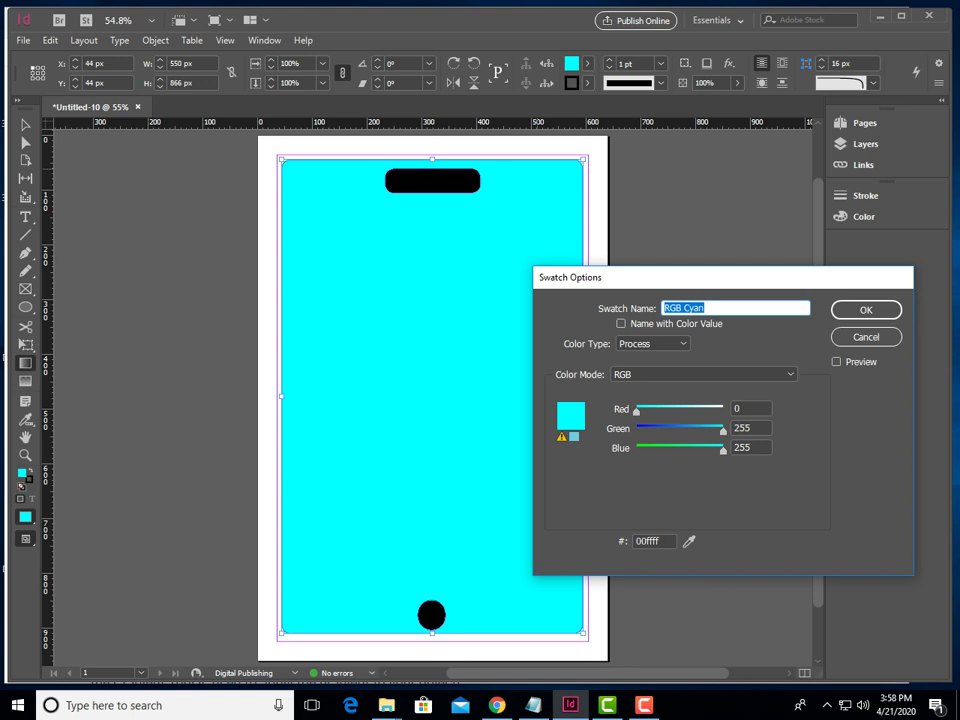
pyautogui.moveTo(636, 410); pyautogui.dragTo(672, 430)
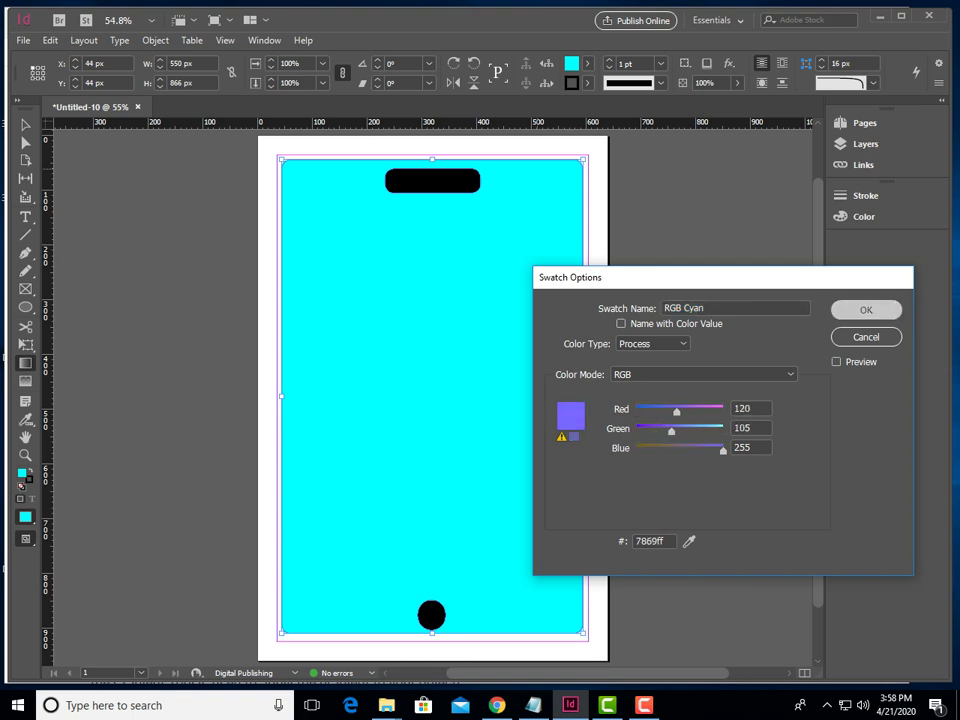
pyautogui.click(866, 310)
pyautogui.click(652, 390)
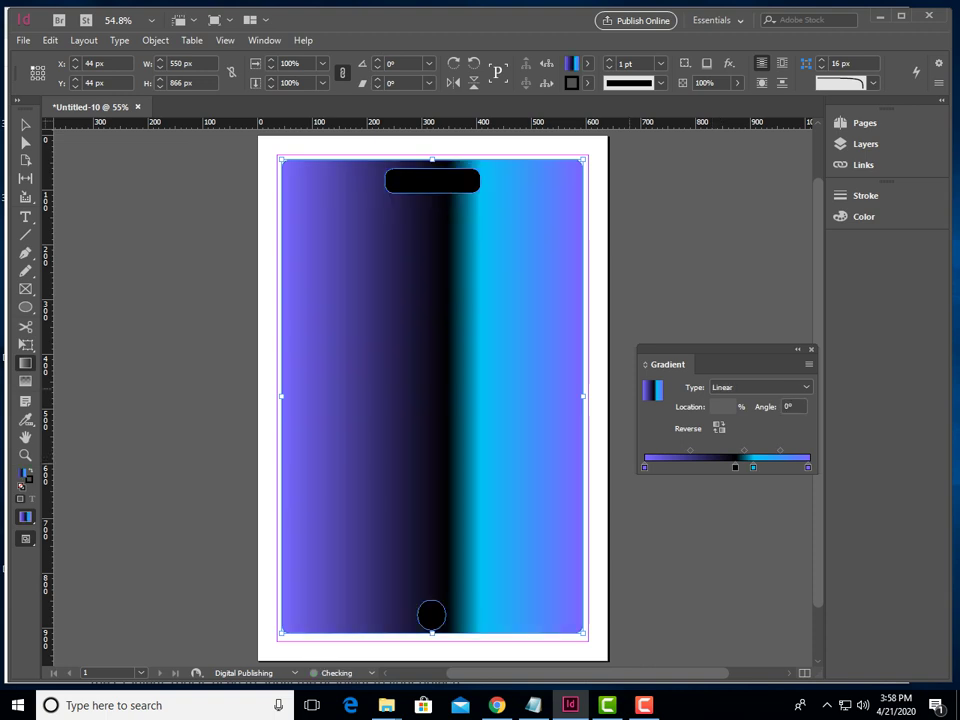
# - Apply the RGB Cyan swatch to the gradient's black stop and adjust the stop positions, setting the first stop to 0.909%
pyautogui.click(588, 64)
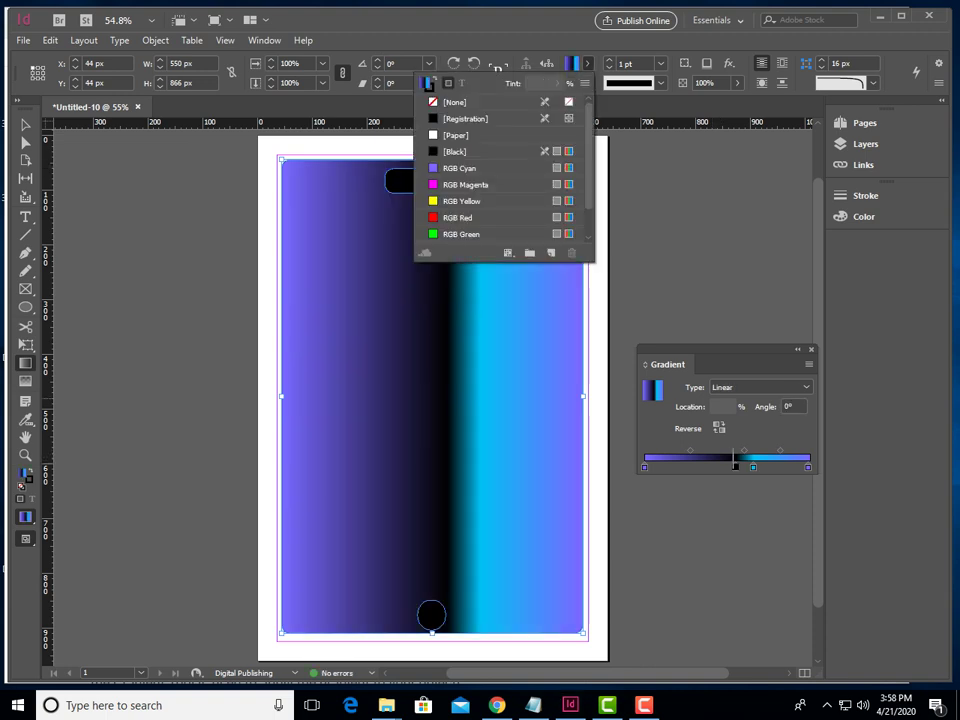
pyautogui.moveTo(734, 462); pyautogui.dragTo(706, 467)
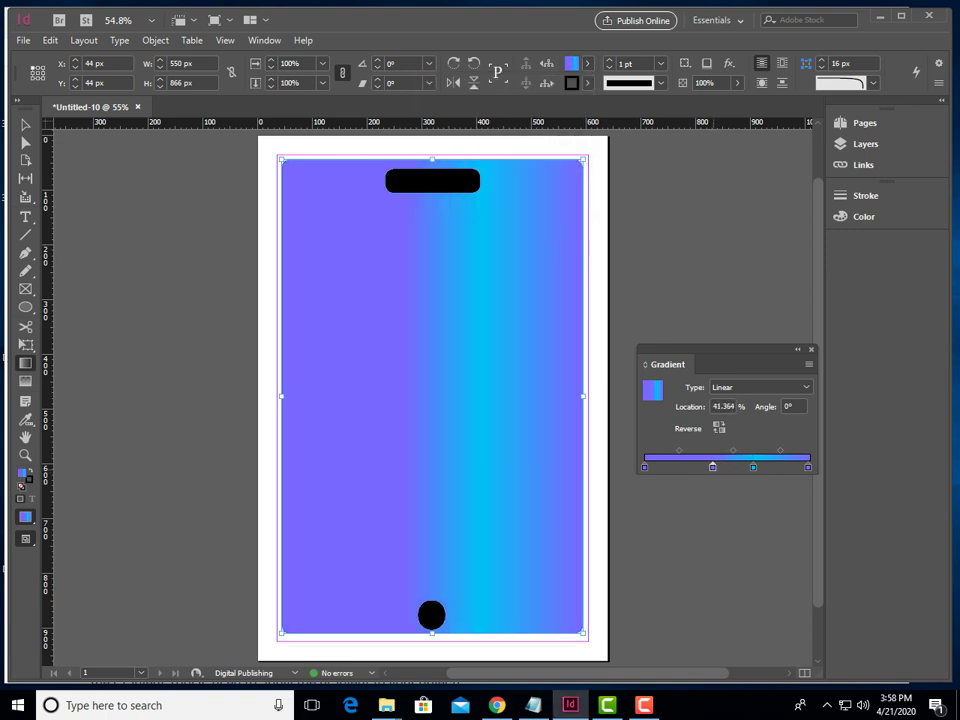
pyautogui.moveTo(753, 467); pyautogui.dragTo(748, 467)
pyautogui.moveTo(645, 467)
pyautogui.mouseDown()
pyautogui.moveTo(654, 467)
pyautogui.moveTo(646, 467)
pyautogui.mouseUp()
pyautogui.click(26, 125)
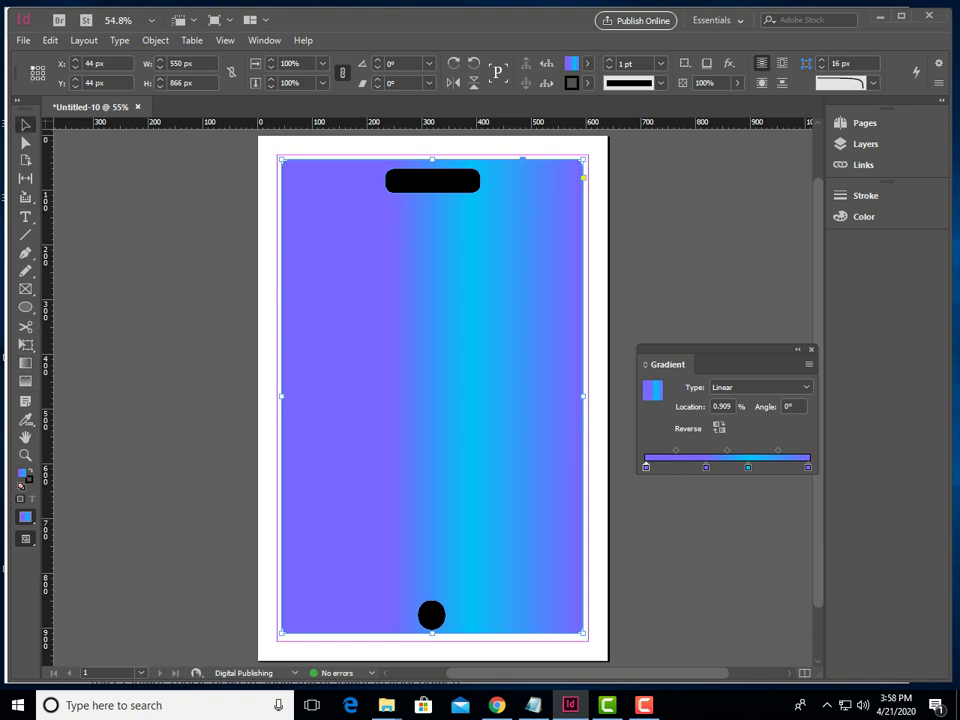
pyautogui.click(682, 290)
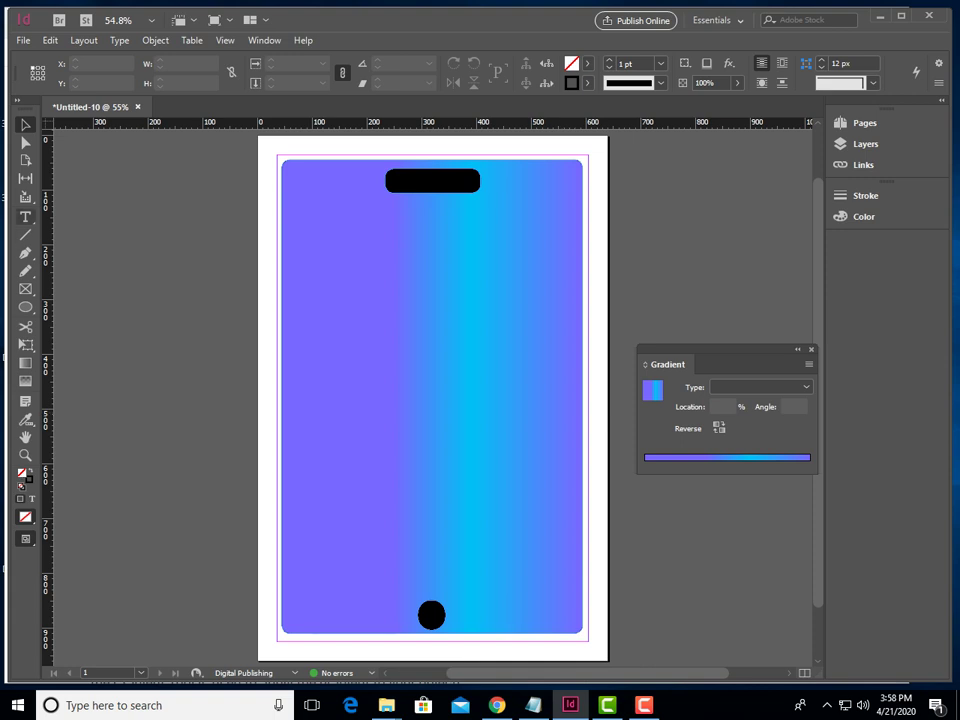
# - Draw a text frame about 354 × 108 px in the upper part of the phone screen and enter "Pakistan Tourisam"
pyautogui.press('t')
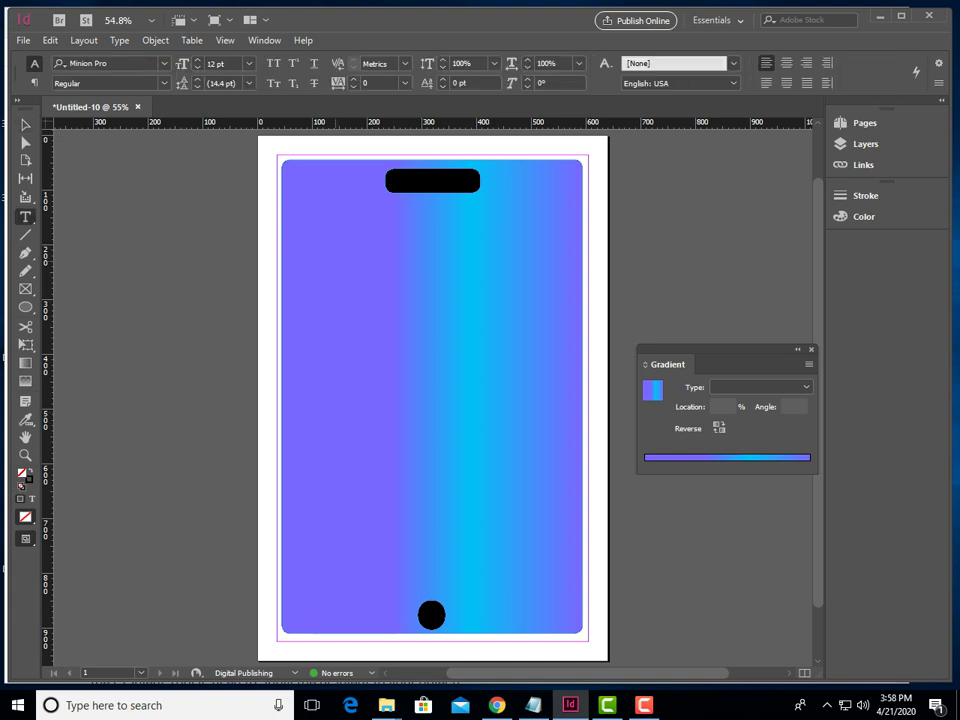
pyautogui.moveTo(332, 262); pyautogui.dragTo(525, 320)
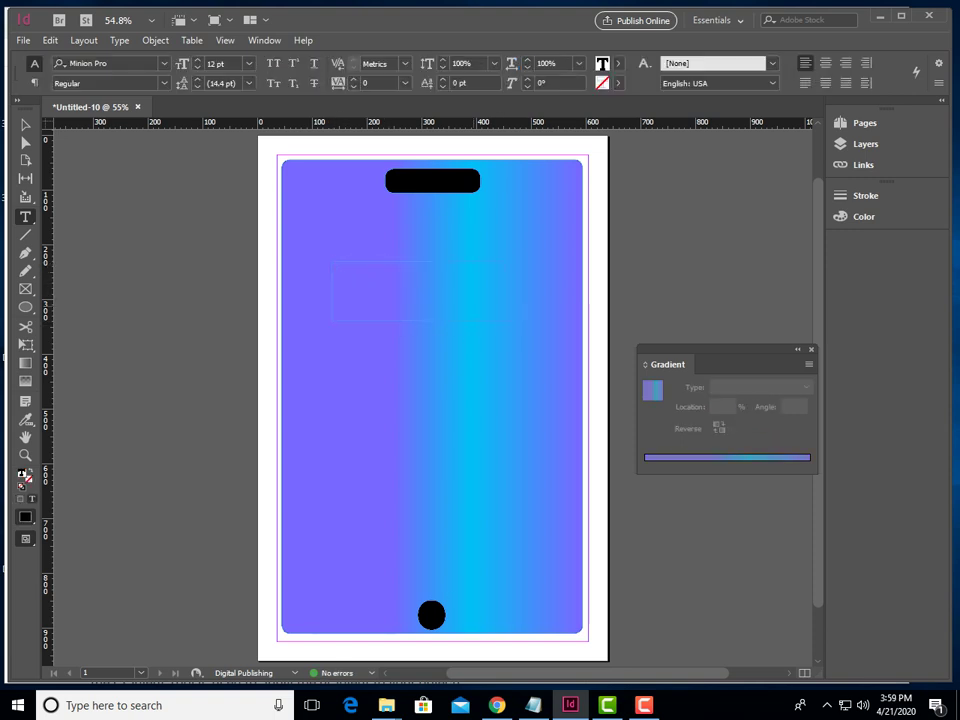
pyautogui.write('P')
pyautogui.write('akistan')
pyautogui.write(' T')
pyautogui.write('e')
pyautogui.write('m')
# - Set the font size of the "Pakistan Tourisam" text to 36 pt
pyautogui.hotkey('ctrl', 'a')
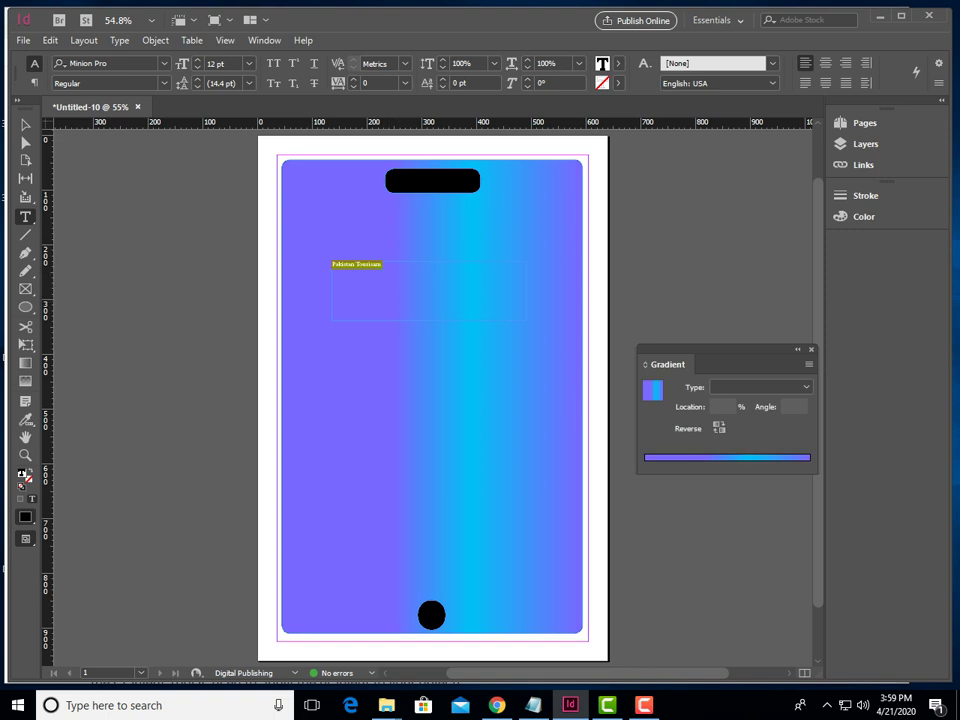
pyautogui.click(249, 64)
pyautogui.press('Down')
pyautogui.press('Down')
pyautogui.press('Down')
pyautogui.press('Down')
pyautogui.press('Down')
pyautogui.press('Return')
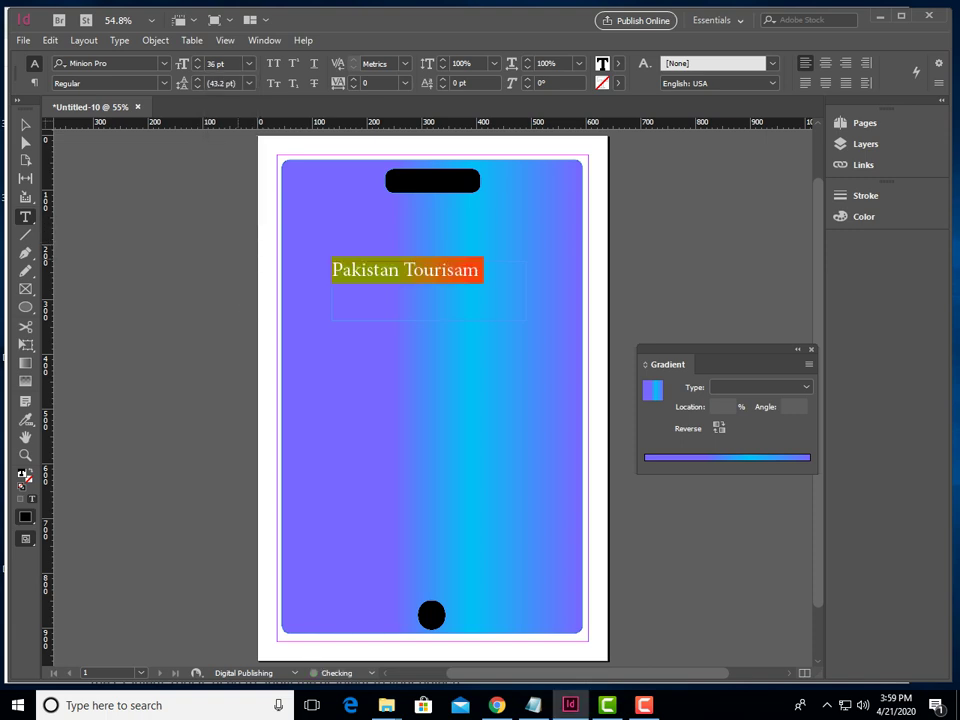
# - Fill the whole "Pakistan Tourisam" text with the RGB Red swatch
pyautogui.click(404, 271)
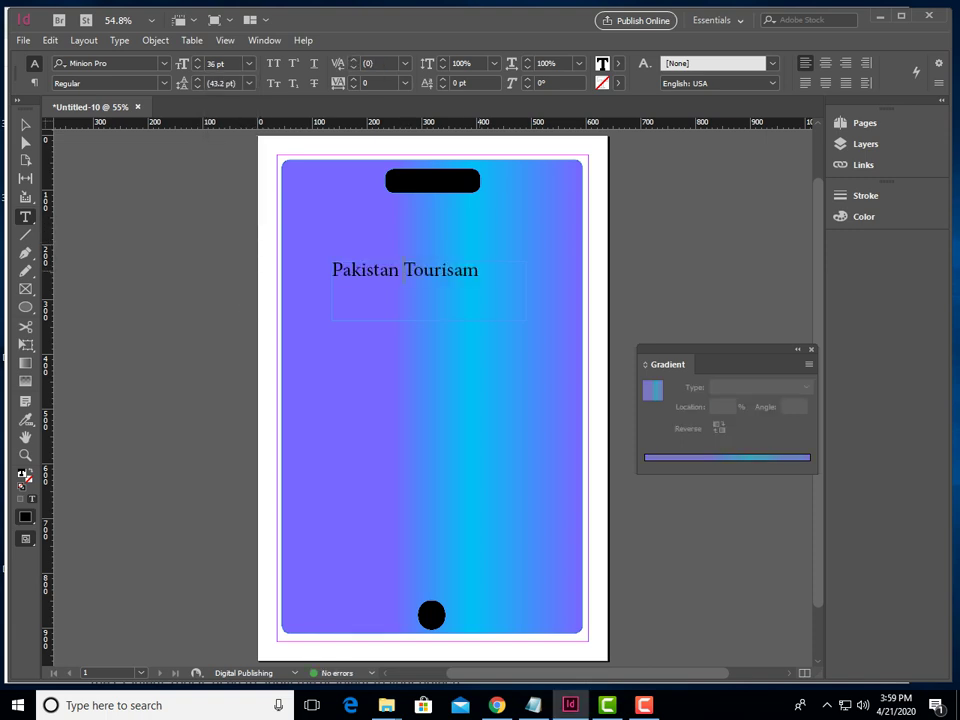
pyautogui.hotkey('ctrl', 'a')
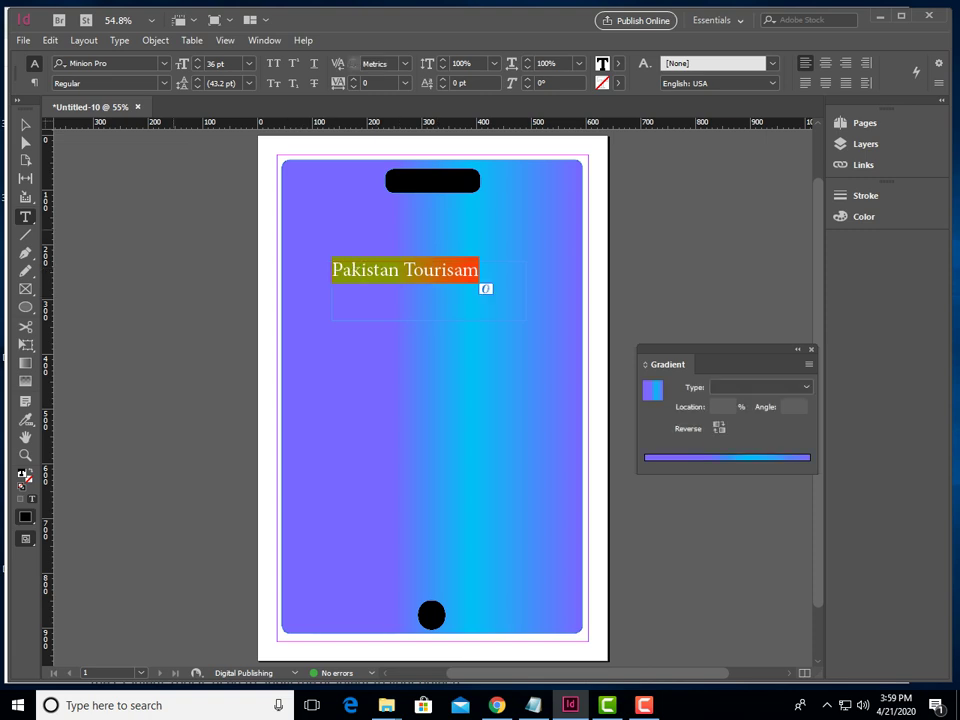
pyautogui.click(478, 270)
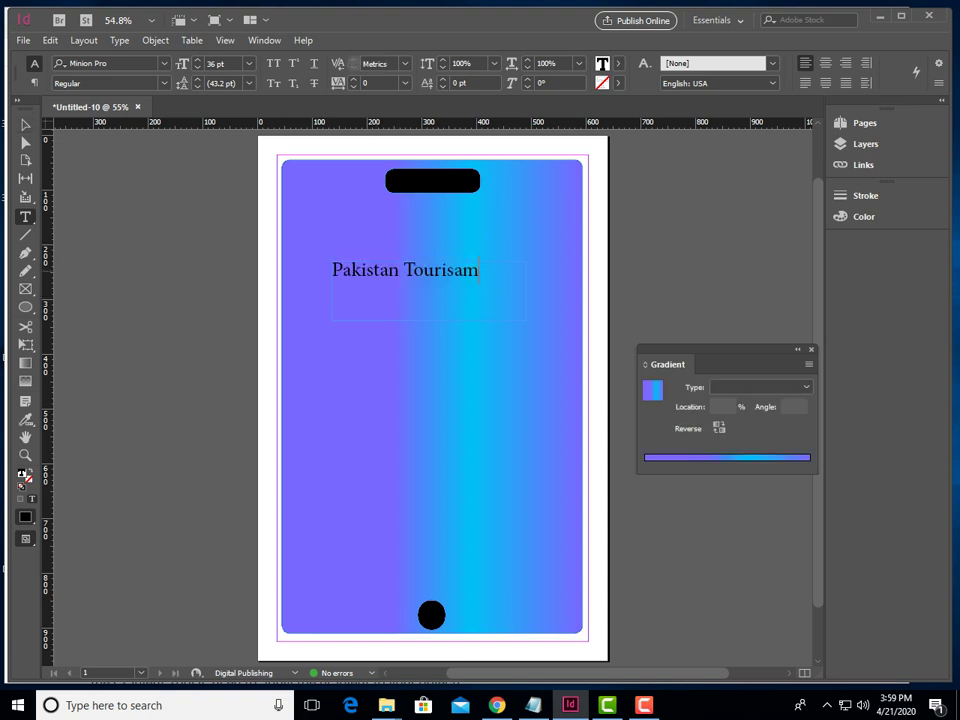
pyautogui.hotkey('ctrl', 'a')
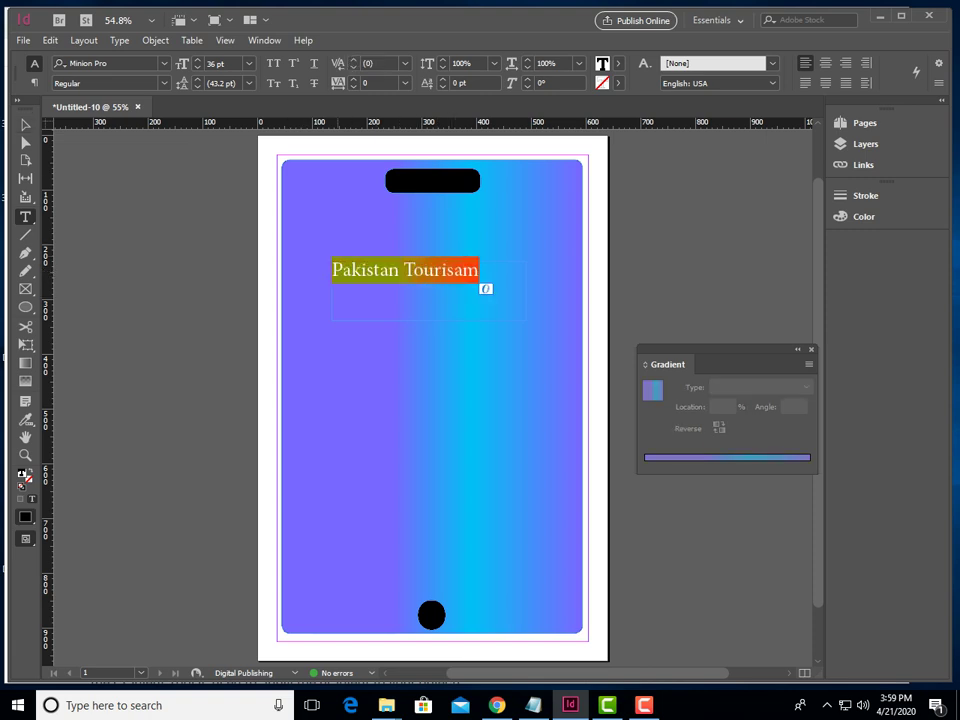
pyautogui.click(619, 64)
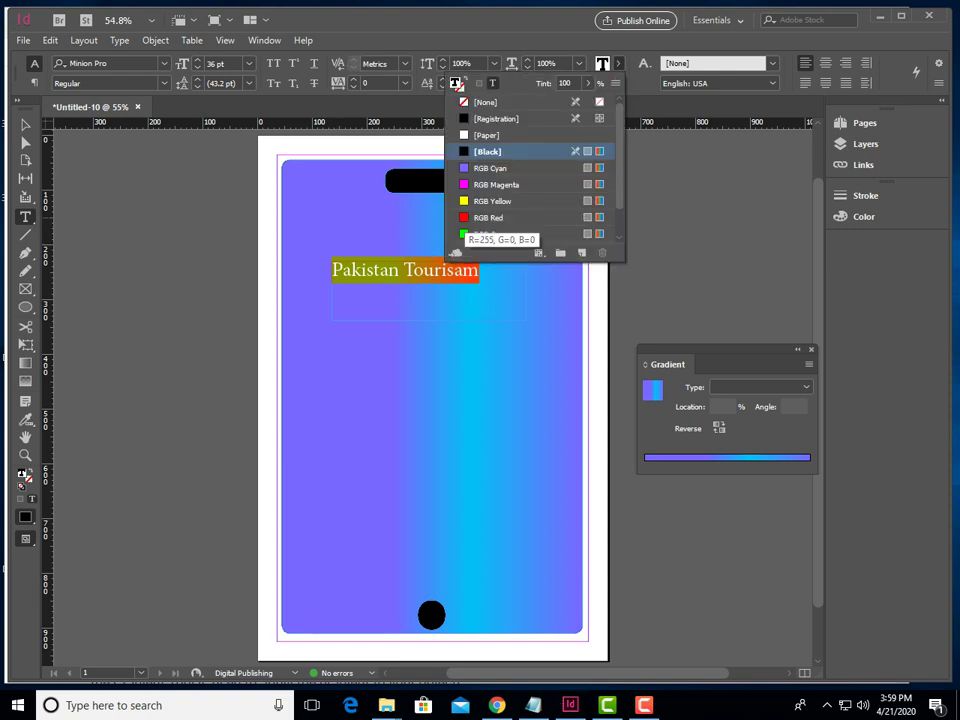
pyautogui.click(488, 217)
pyautogui.click(540, 217)
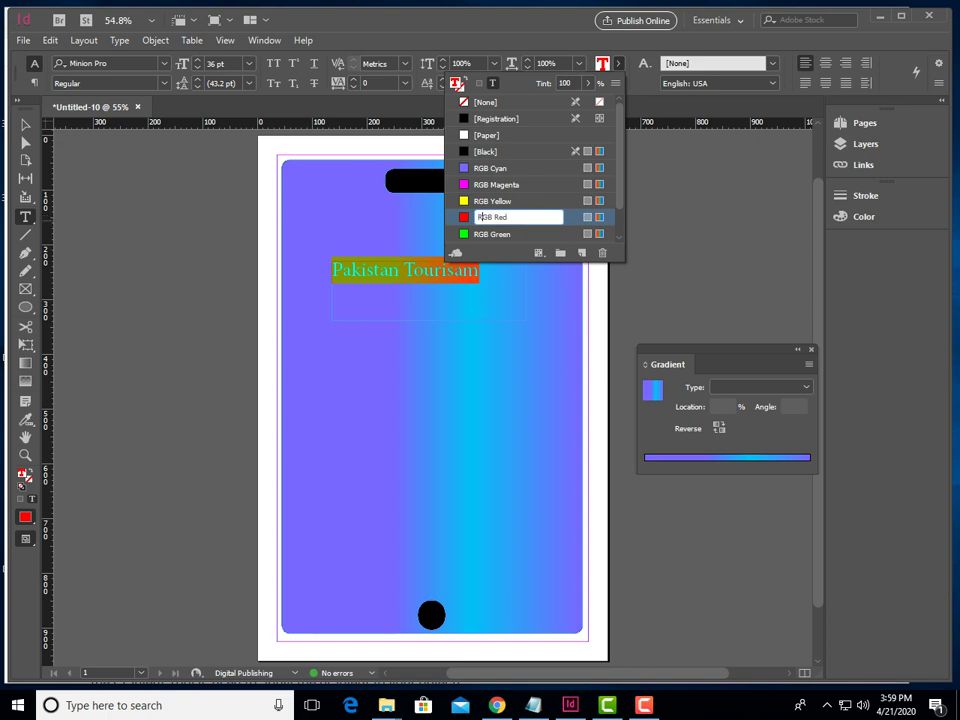
# - Redefine the RGB Red swatch as white by raising its green and blue values to 255
pyautogui.doubleClick(566, 226)
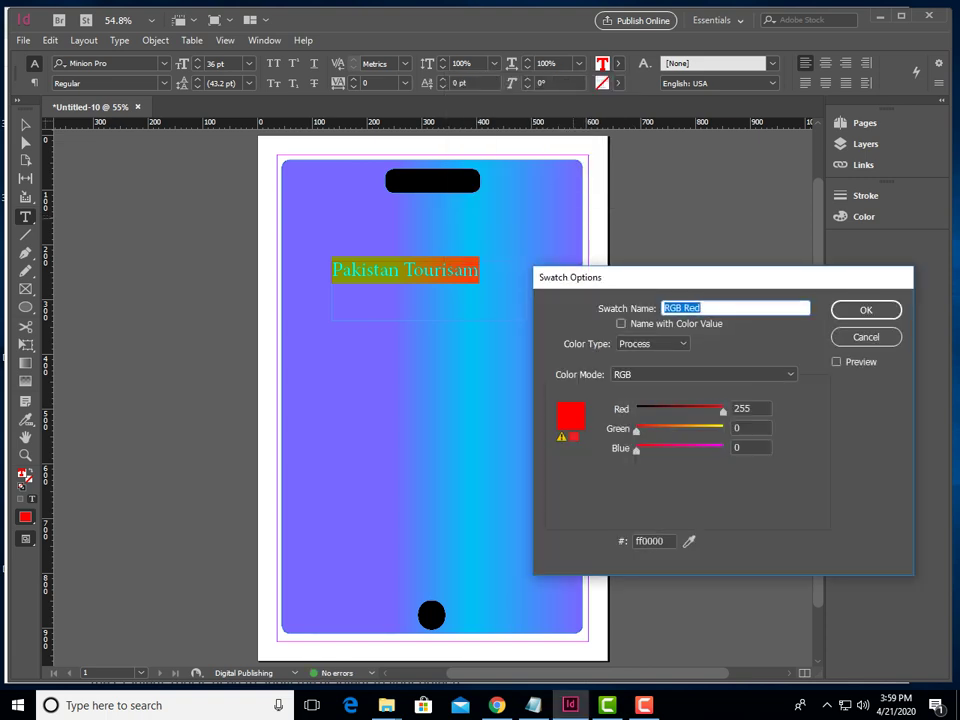
pyautogui.moveTo(636, 431); pyautogui.dragTo(723, 431)
pyautogui.moveTo(636, 451); pyautogui.dragTo(723, 451)
pyautogui.click(866, 310)
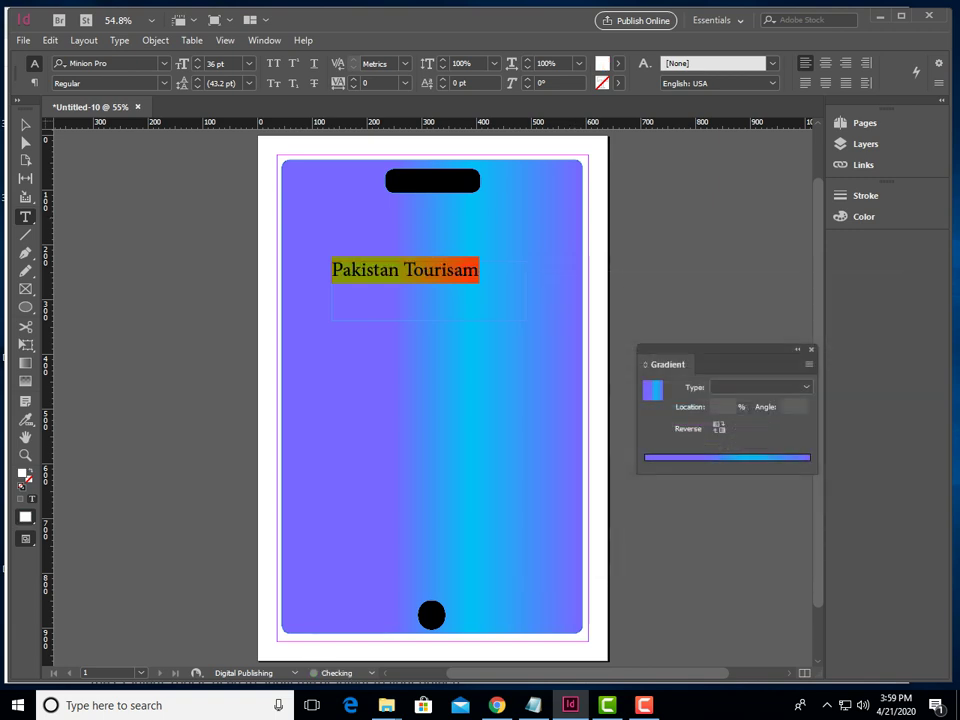
# - Place the title's text frame just below the black top bar at X 188 px, Y 122 px and resize it to 281 × 68 px
pyautogui.click(25, 125)
pyautogui.click(430, 400)
pyautogui.moveTo(451, 280); pyautogui.dragTo(455, 225)
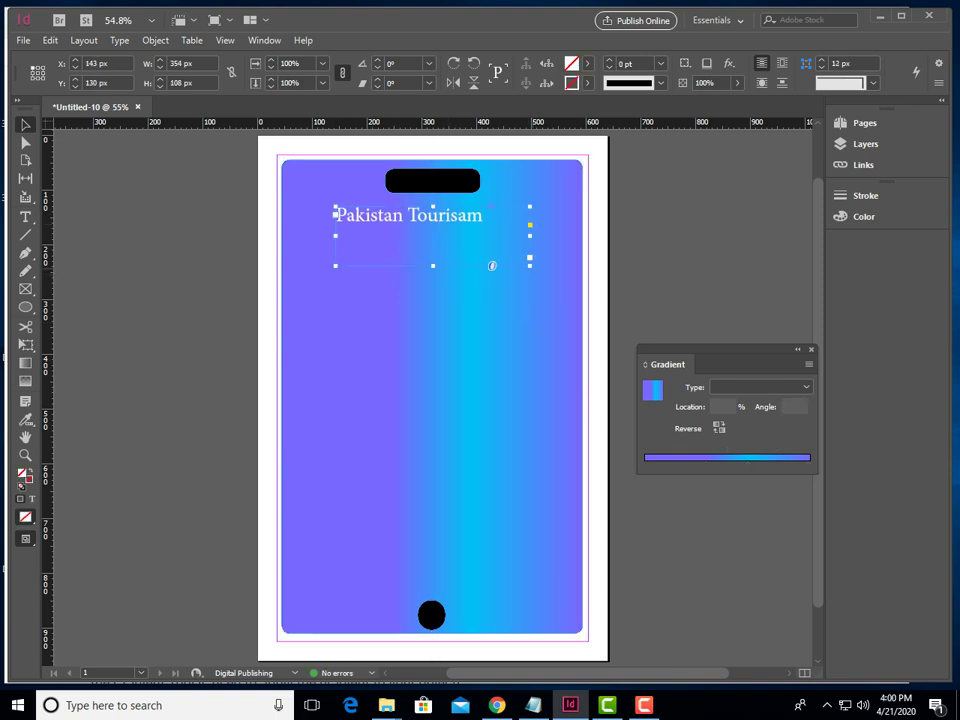
pyautogui.moveTo(530, 266); pyautogui.dragTo(482, 219)
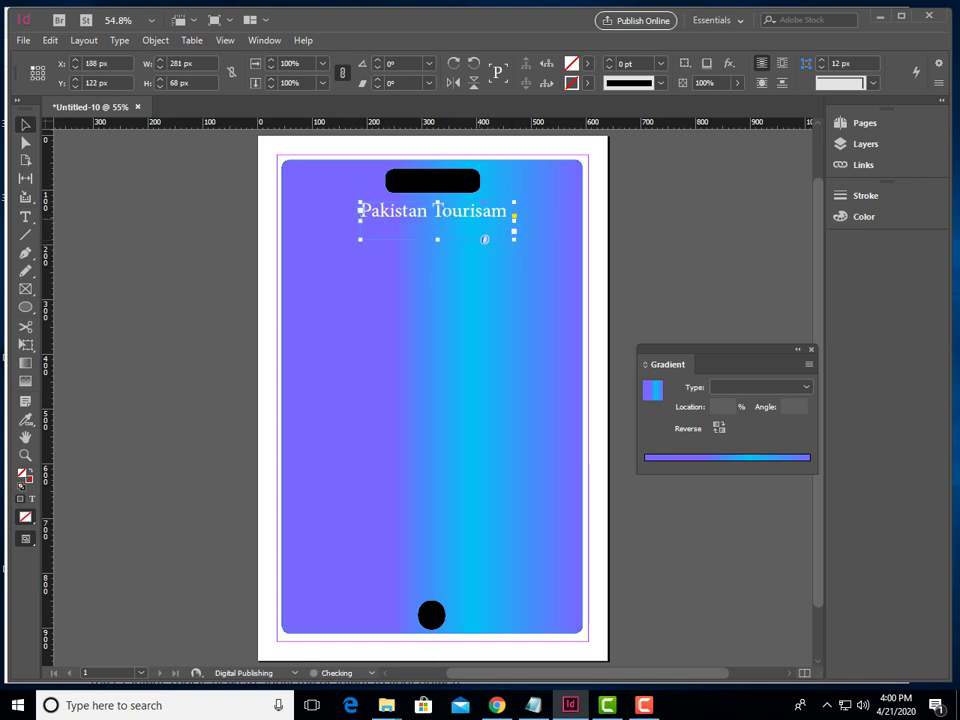
pyautogui.click(484, 256)
pyautogui.click(476, 222)
pyautogui.click(437, 205)
pyautogui.click(484, 258)
pyautogui.click(160, 280)
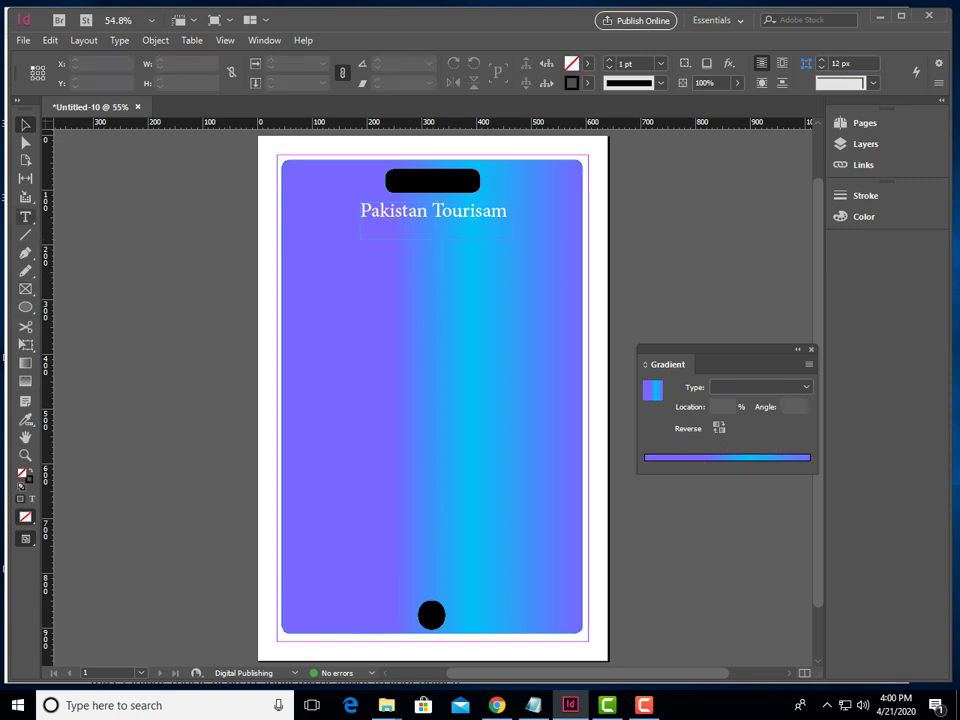
# - Draw a text frame about 276 × 96 px below the "Pakistan Tourisam" title and enter "Login" in it
pyautogui.click(25, 216)
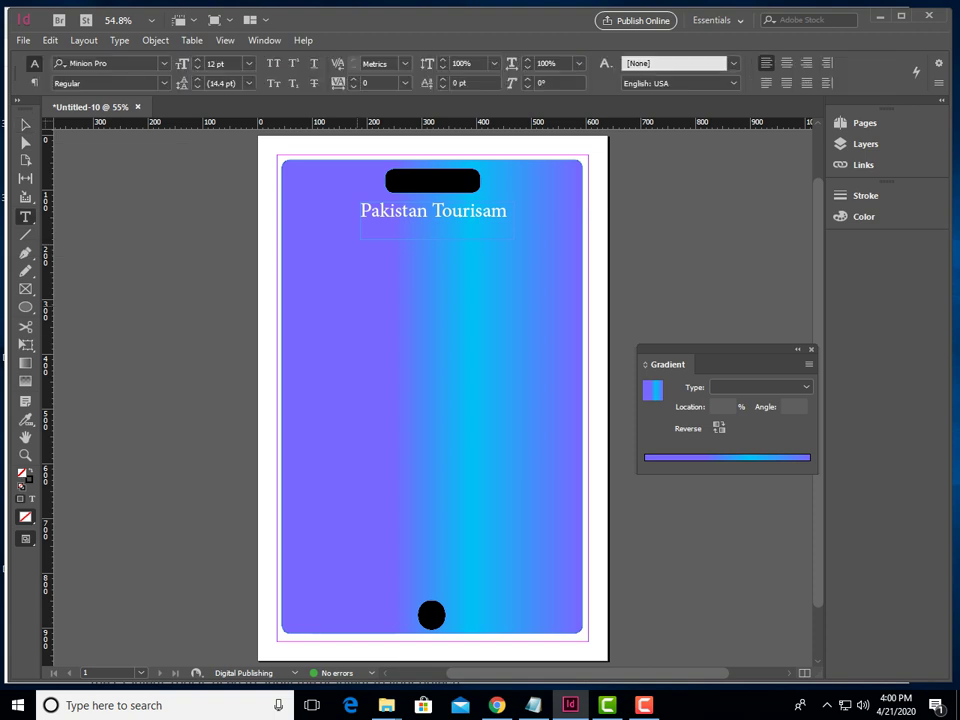
pyautogui.moveTo(356, 303); pyautogui.dragTo(508, 357)
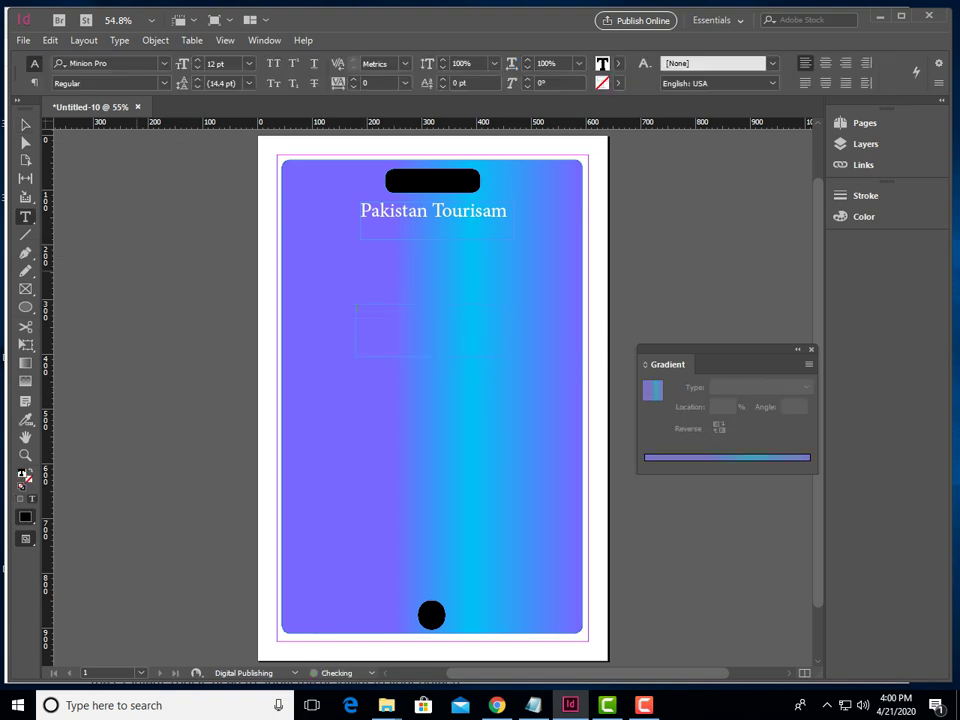
pyautogui.rightClick(25, 218)
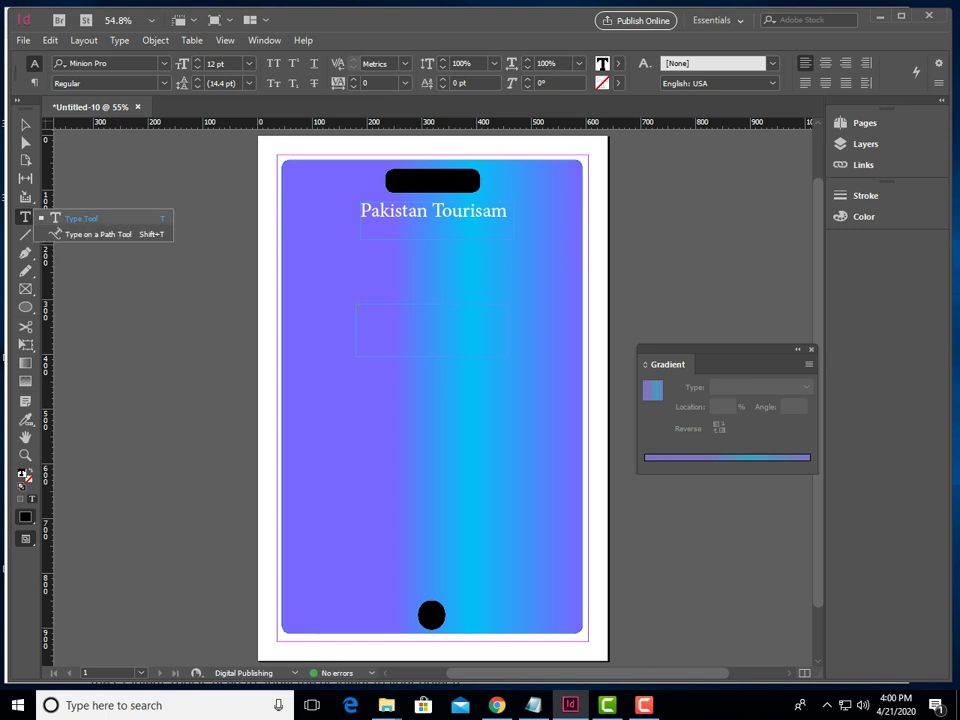
pyautogui.click(82, 218)
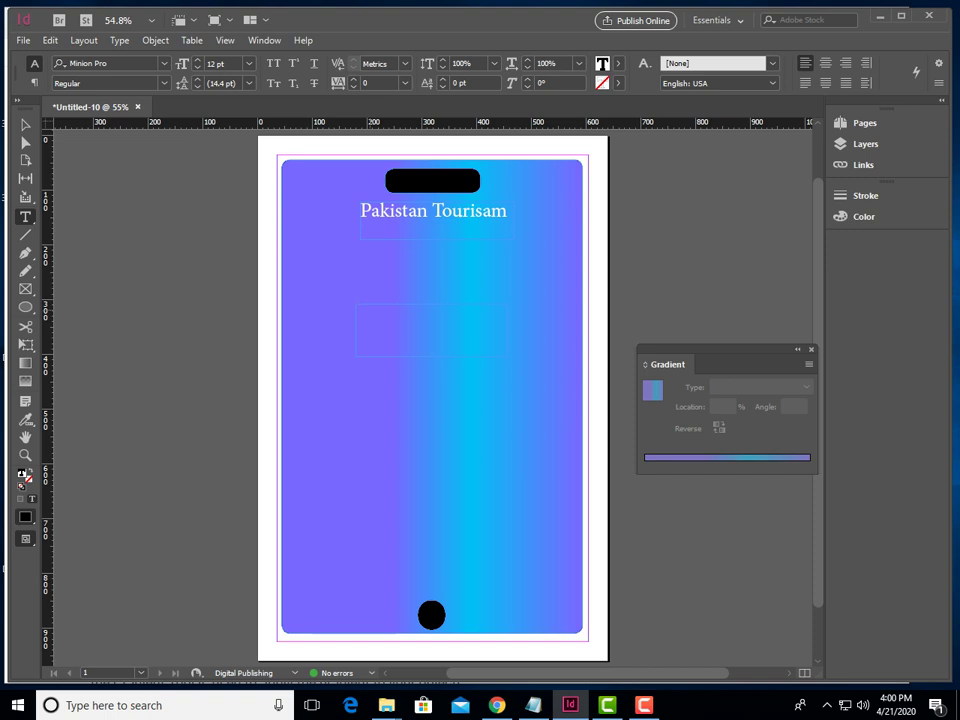
pyautogui.write('L')
# - Set the font size of the whole "Login" text to 48 pt
pyautogui.hotkey('ctrl', 'a')
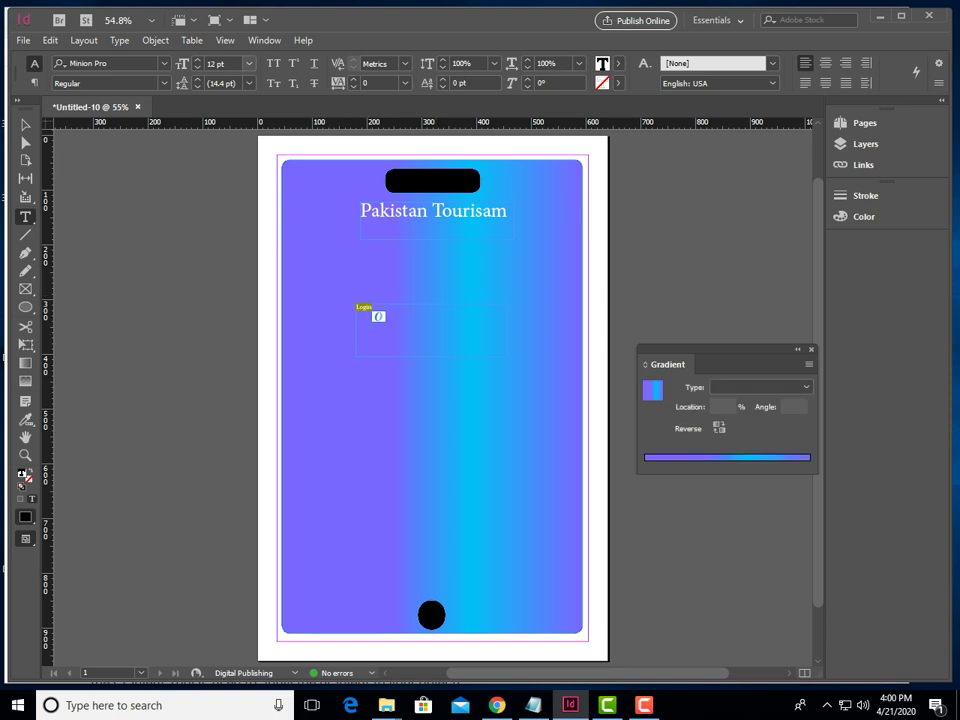
pyautogui.click(249, 64)
pyautogui.click(231, 272)
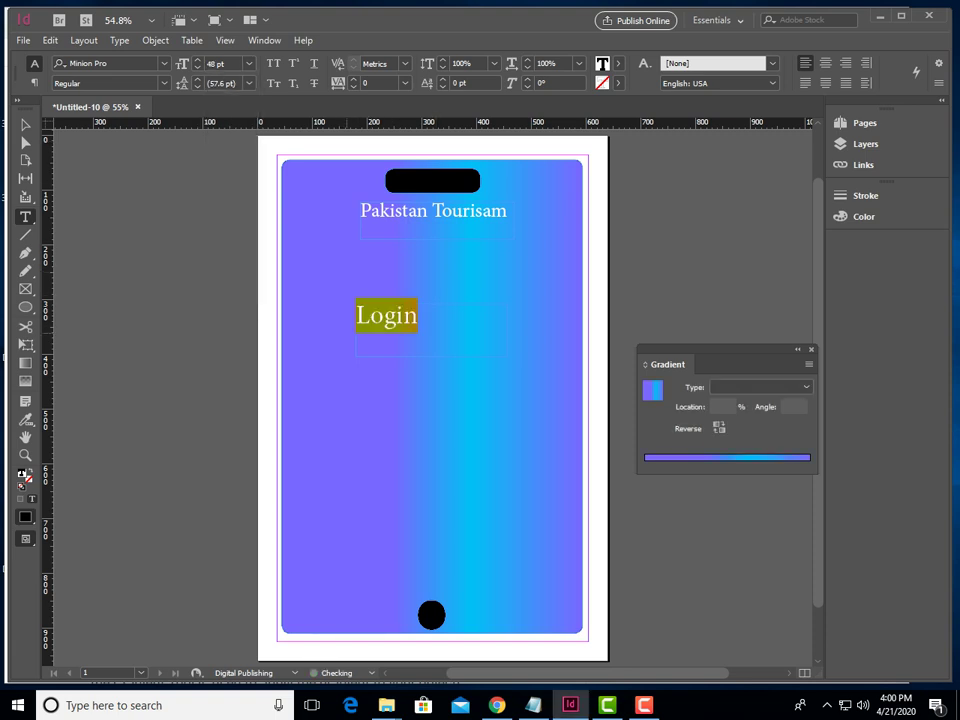
# - Shrink the "Login" text frame to 120 × 56 px and place it under the title at X 260 px, Y 226 px
pyautogui.press('Escape')
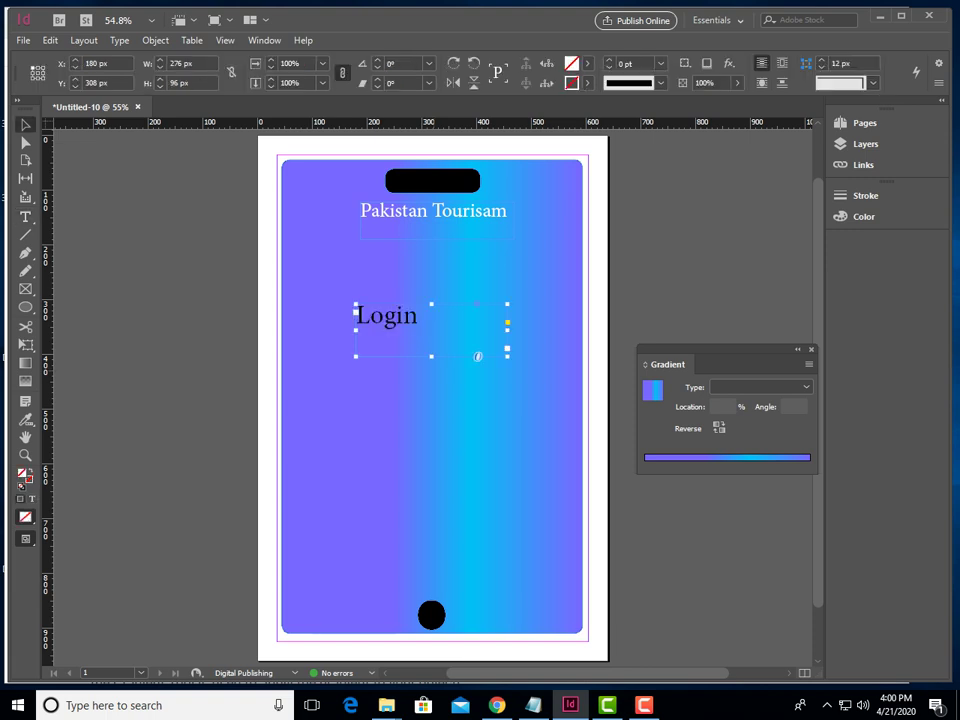
pyautogui.moveTo(432, 357); pyautogui.dragTo(432, 334)
pyautogui.moveTo(508, 320); pyautogui.dragTo(463, 281)
pyautogui.click(473, 325)
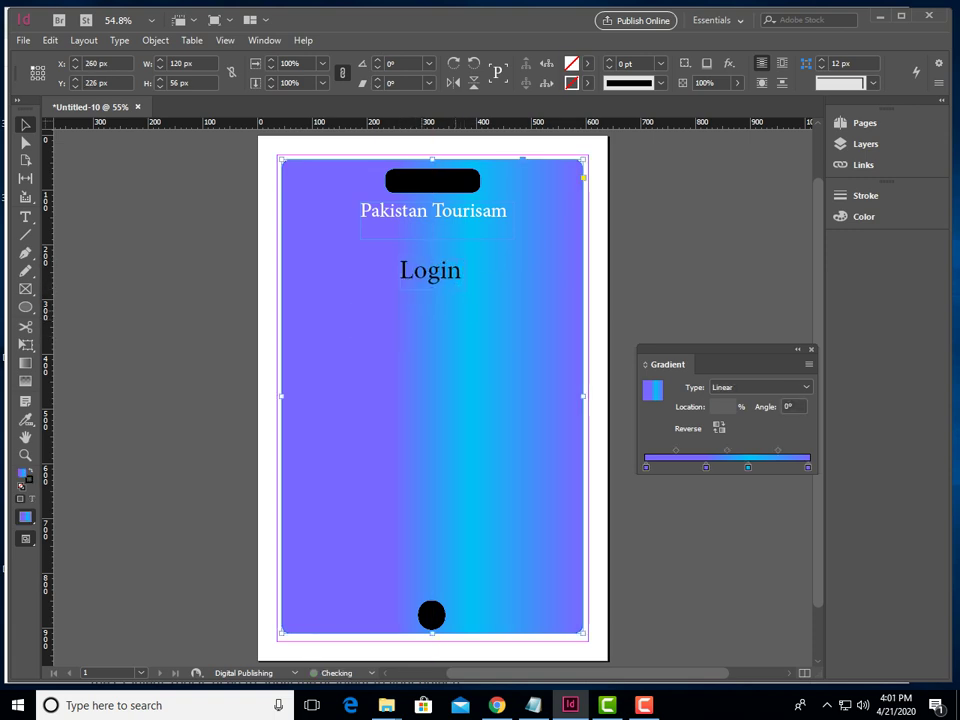
# - Duplicate the "Login" text frame straight down to X 260 px, Y 430 px
pyautogui.click(443, 276)
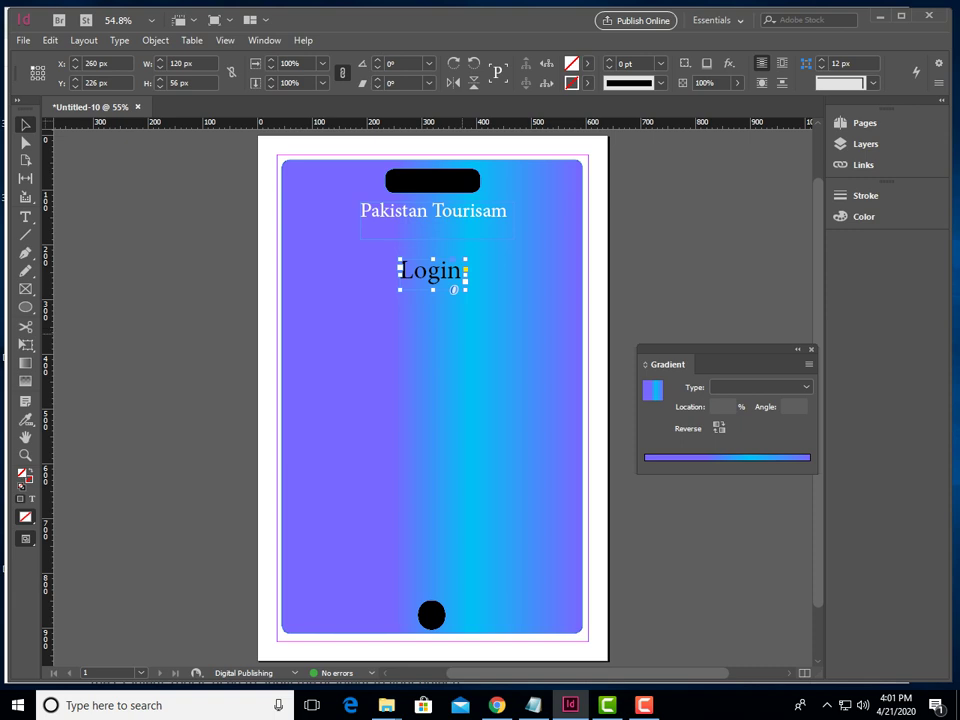
pyautogui.hotkey('ctrl', 'j')
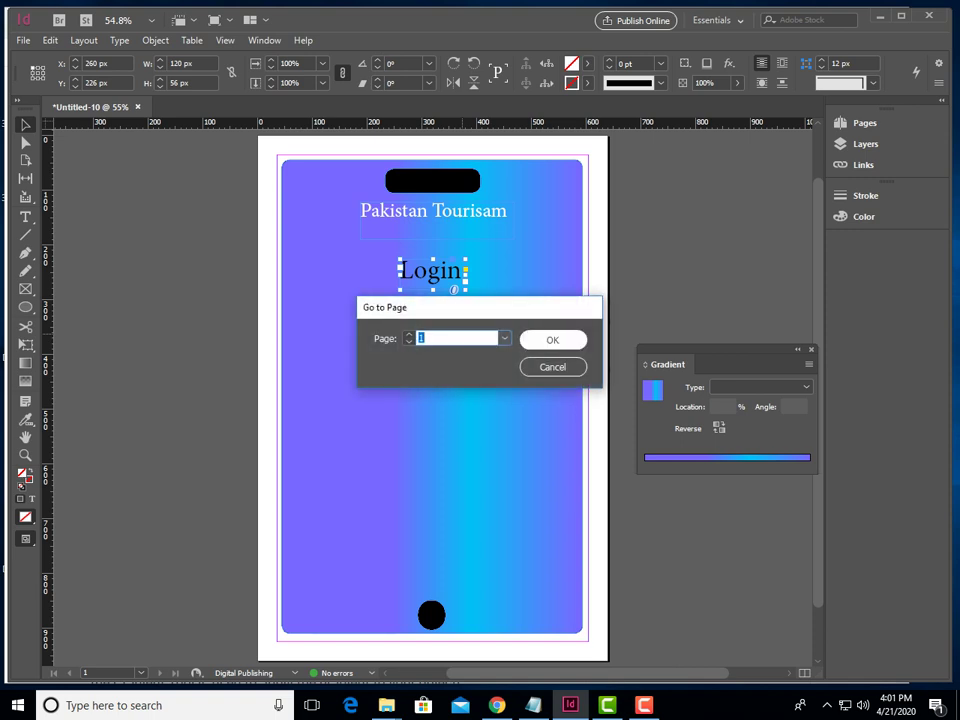
pyautogui.press('Escape')
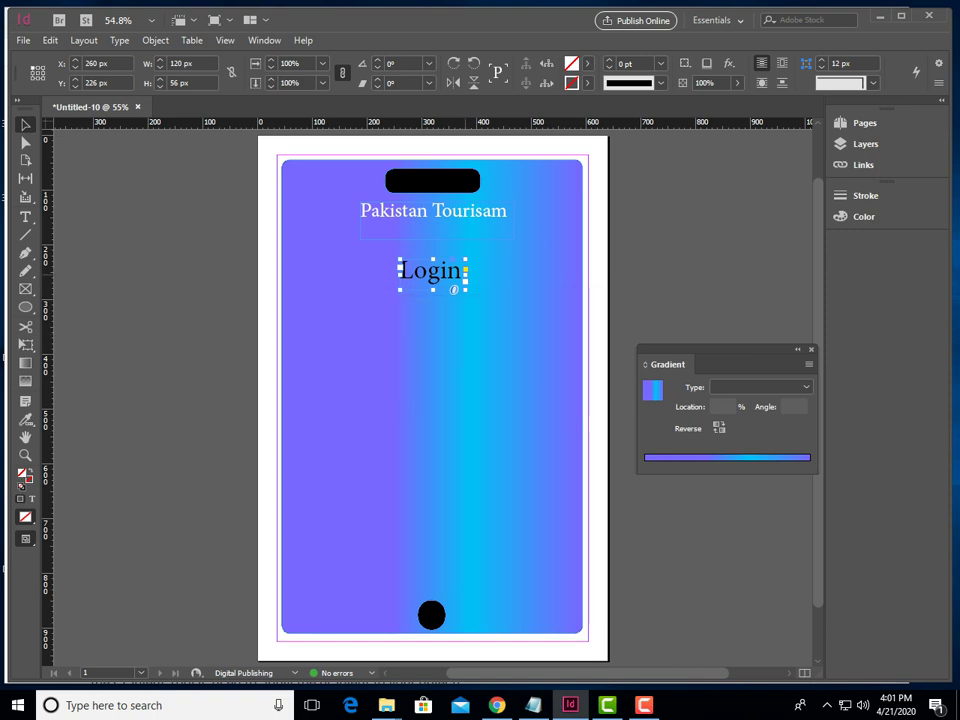
pyautogui.moveTo(460, 282); pyautogui.dragTo(461, 394)
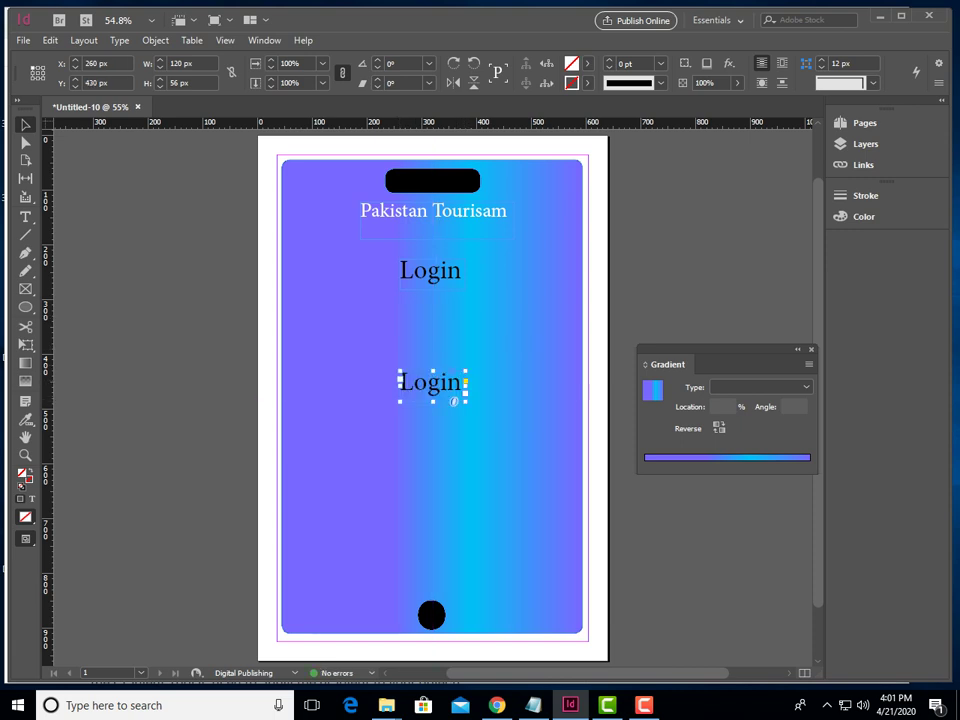
# - Replace the text of the lower "Login" copy with "Password"
pyautogui.press('t')
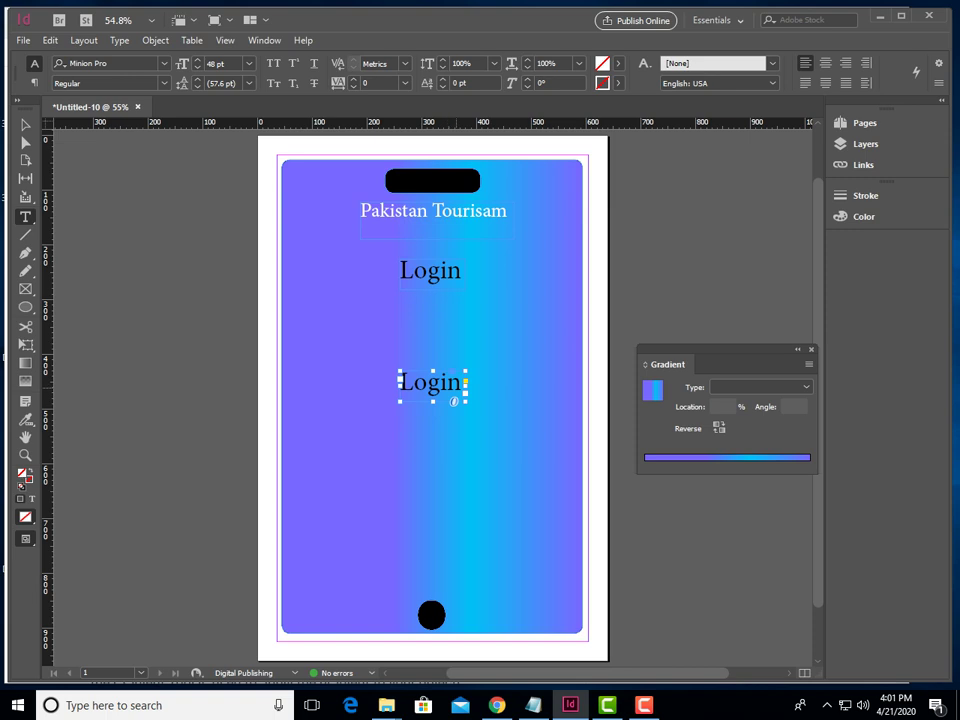
pyautogui.doubleClick(457, 391)
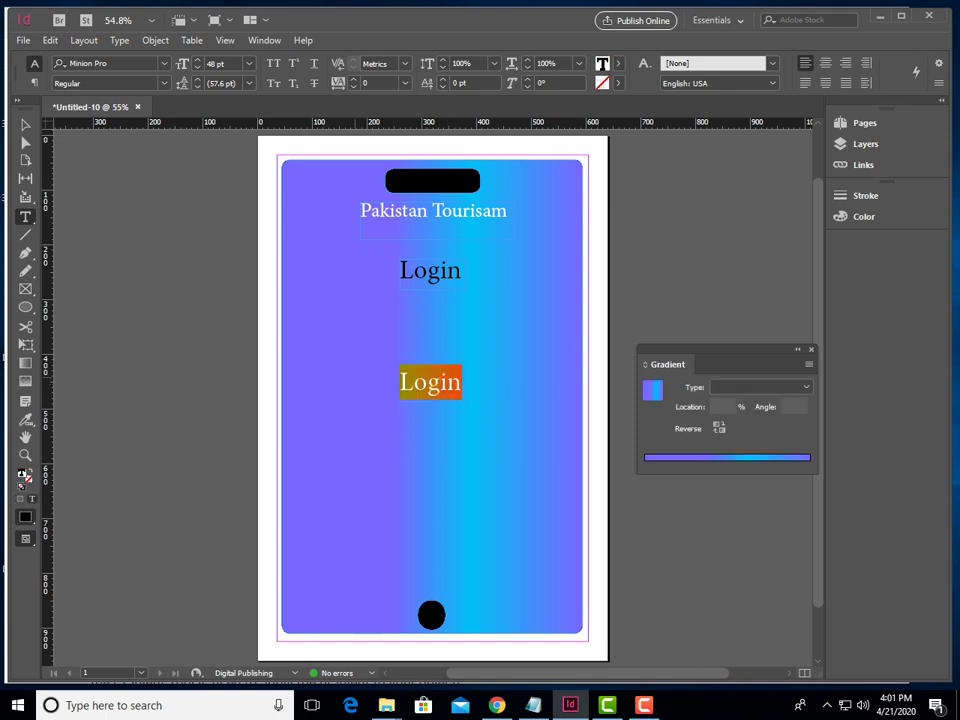
pyautogui.write('P')
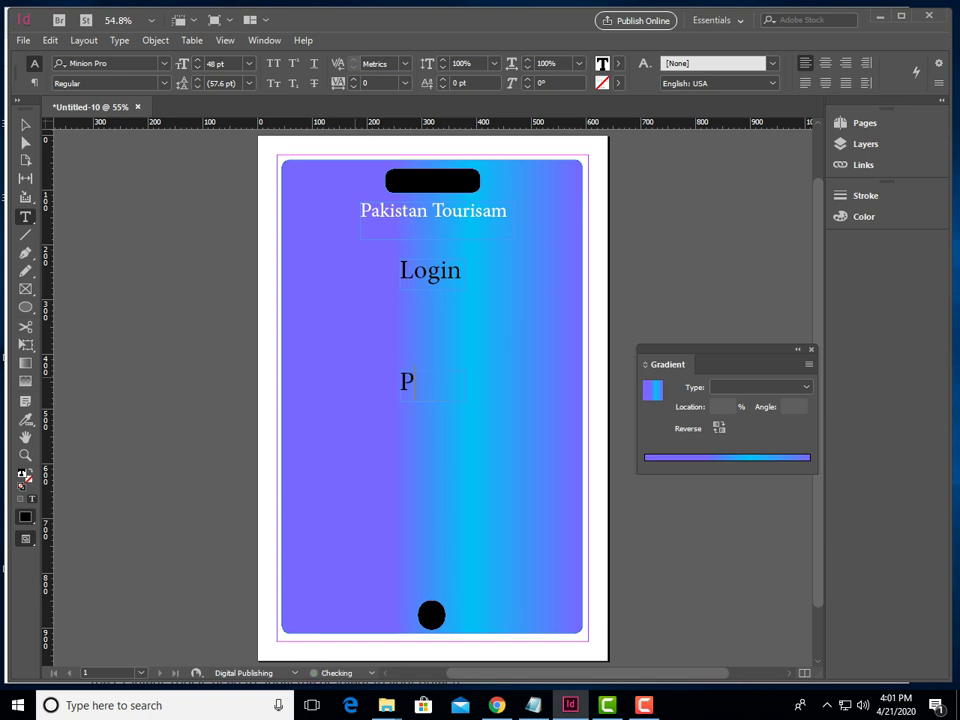
pyautogui.write('assword')
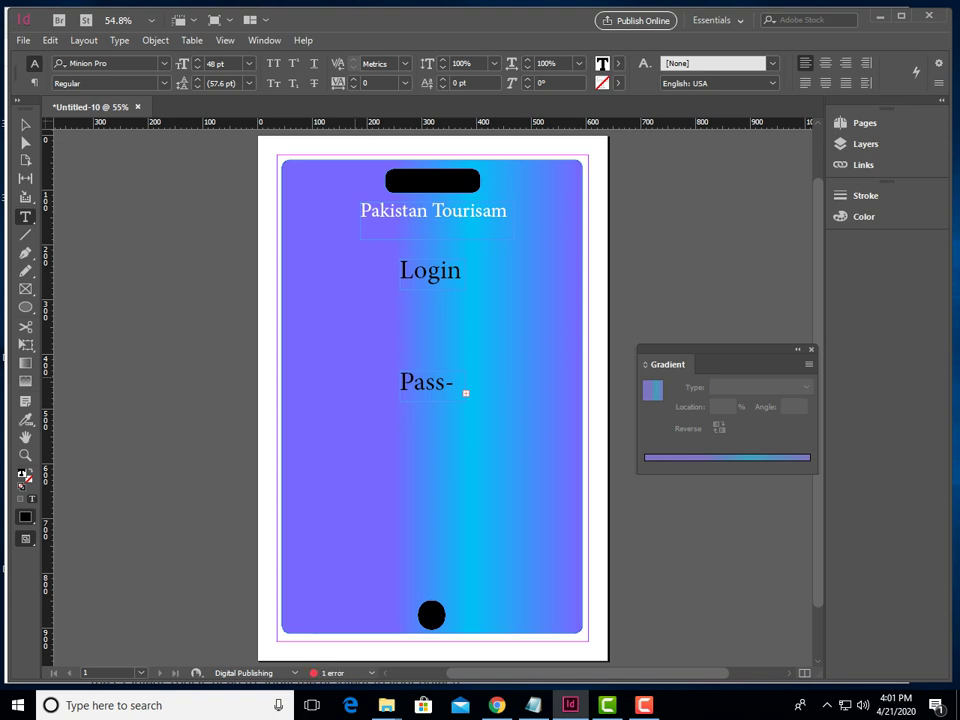
pyautogui.press('Escape')
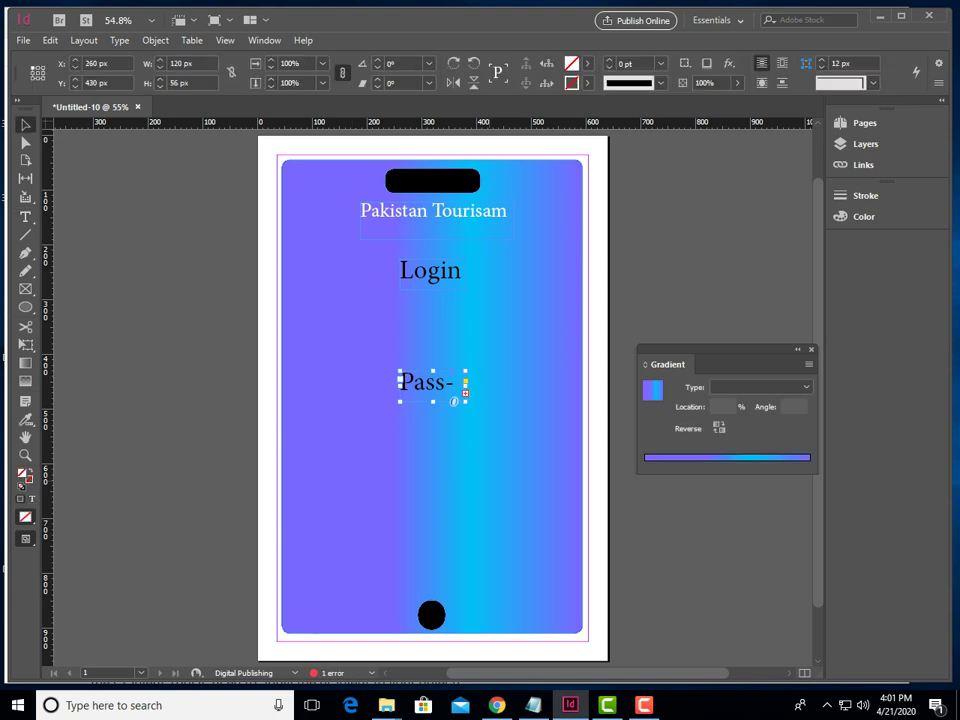
# - Widen the "Password" text frame to 262 × 56 px and position it at X 213 px, Y 434 px
pyautogui.moveTo(465, 386); pyautogui.dragTo(496, 386)
pyautogui.moveTo(400, 386); pyautogui.dragTo(430, 394)
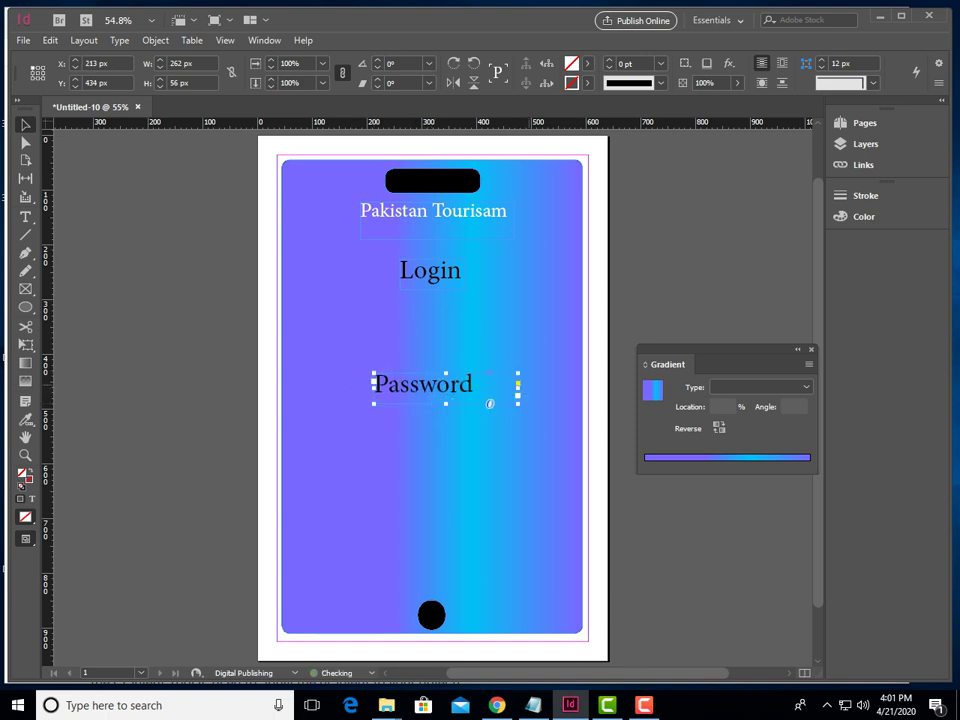
pyautogui.click(366, 302)
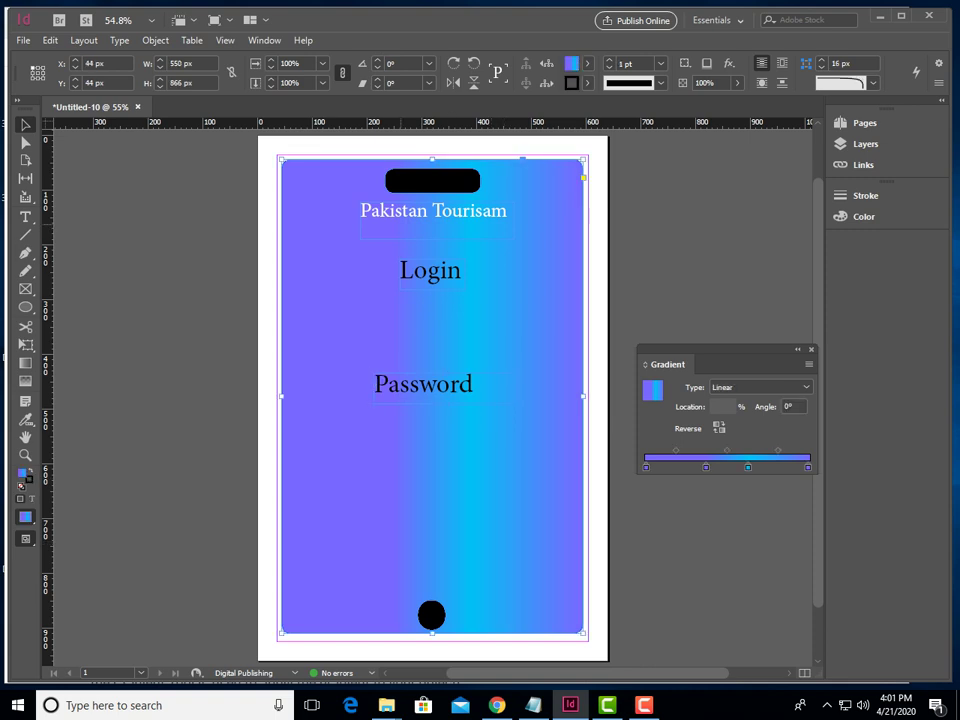
# - Draw a rectangle about 240 × 62 px between "Login" and "Password" at X 204 px, Y 310 px
pyautogui.click(435, 182)
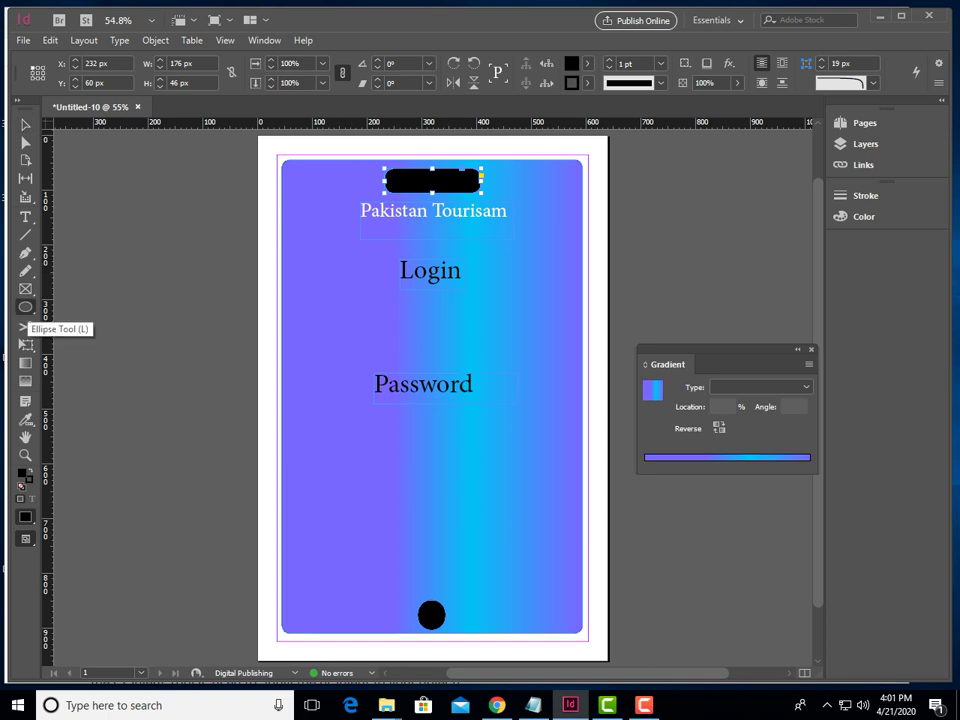
pyautogui.click(25, 307)
pyautogui.click(88, 308)
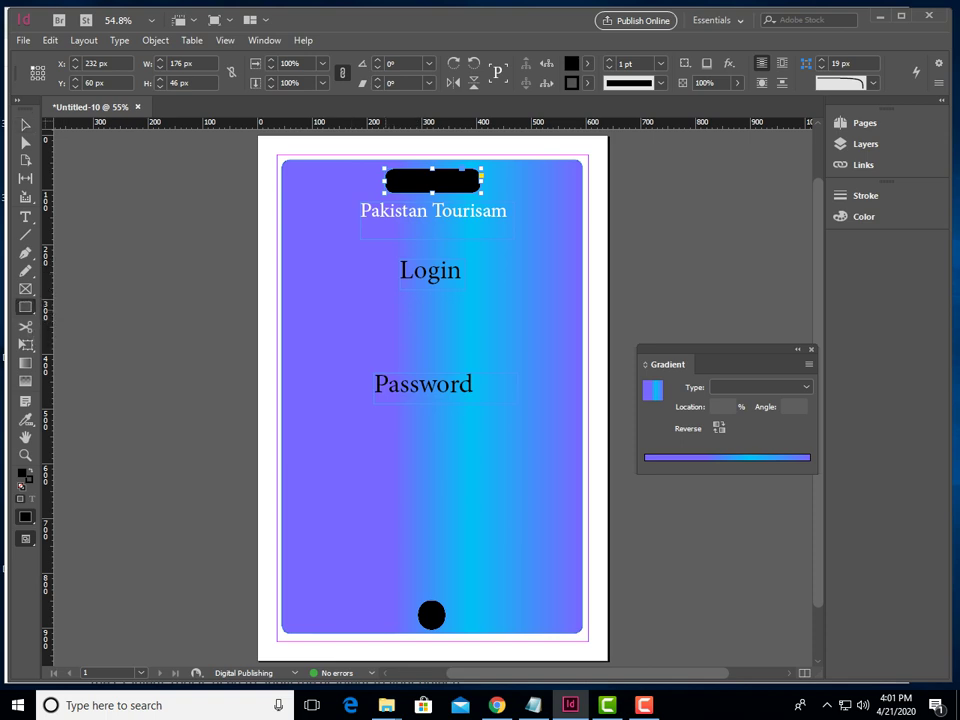
pyautogui.moveTo(369, 305); pyautogui.dragTo(501, 339)
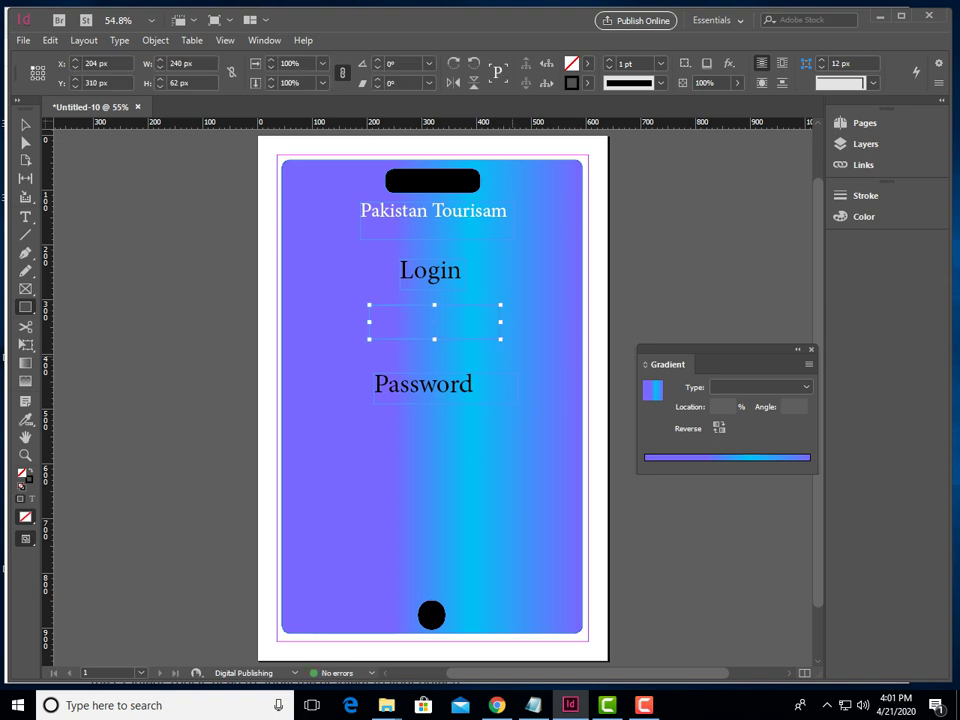
# - Fill the new rectangle with the white RGB Red swatch
pyautogui.click(588, 64)
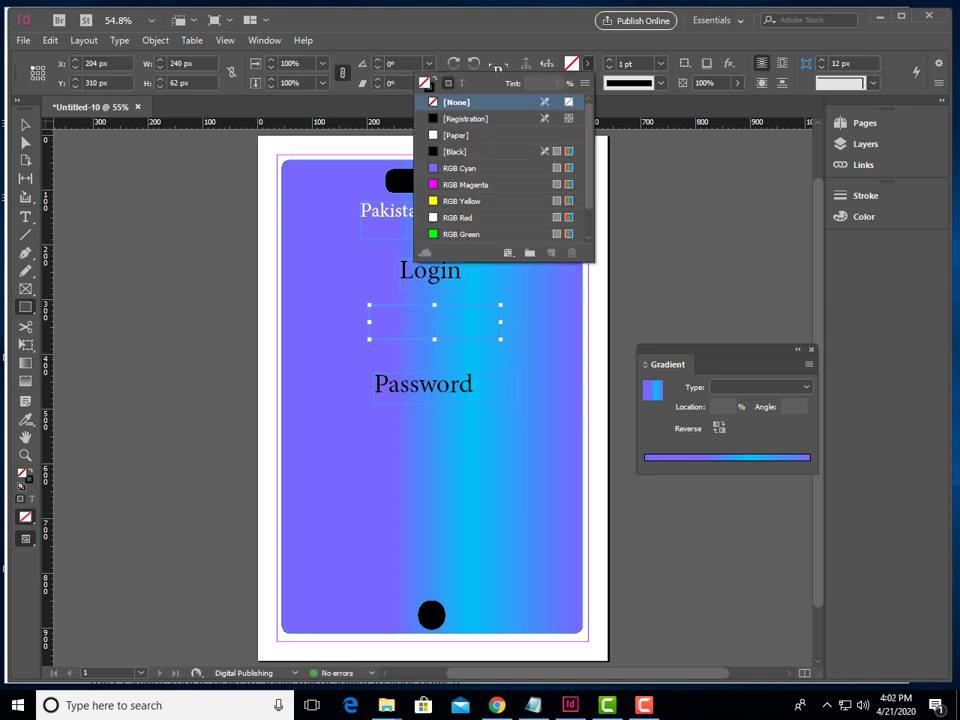
pyautogui.click(456, 135)
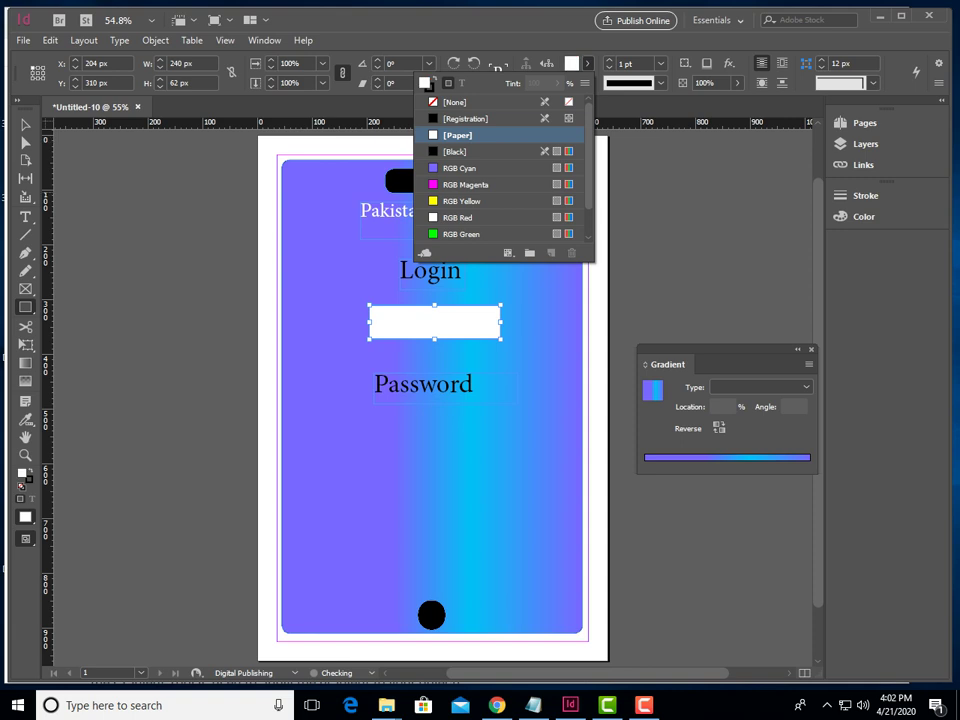
pyautogui.click(460, 218)
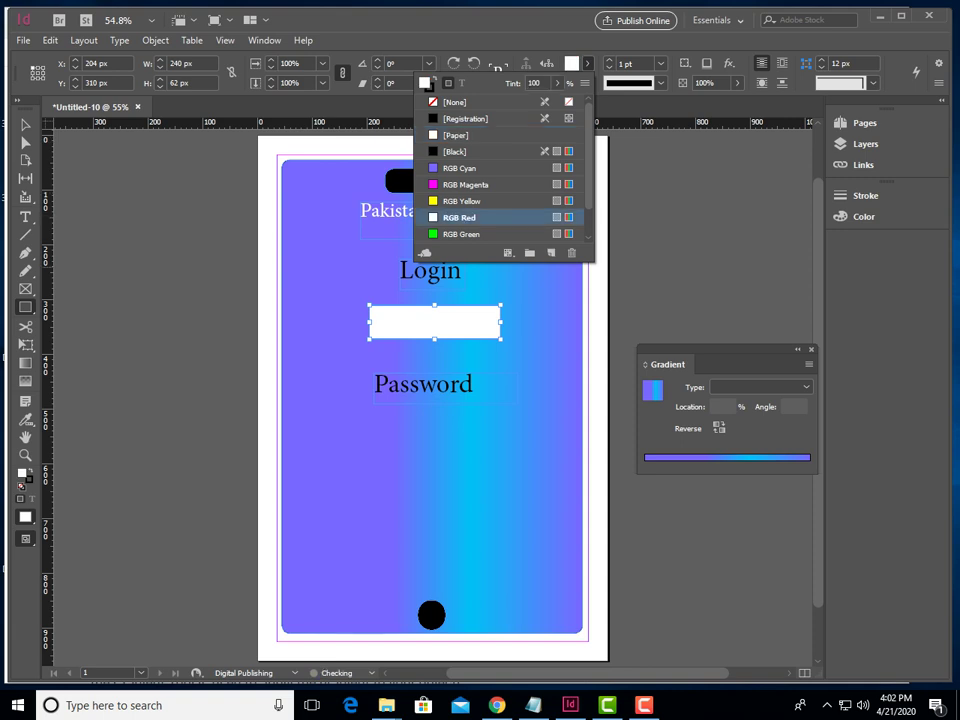
pyautogui.click(26, 125)
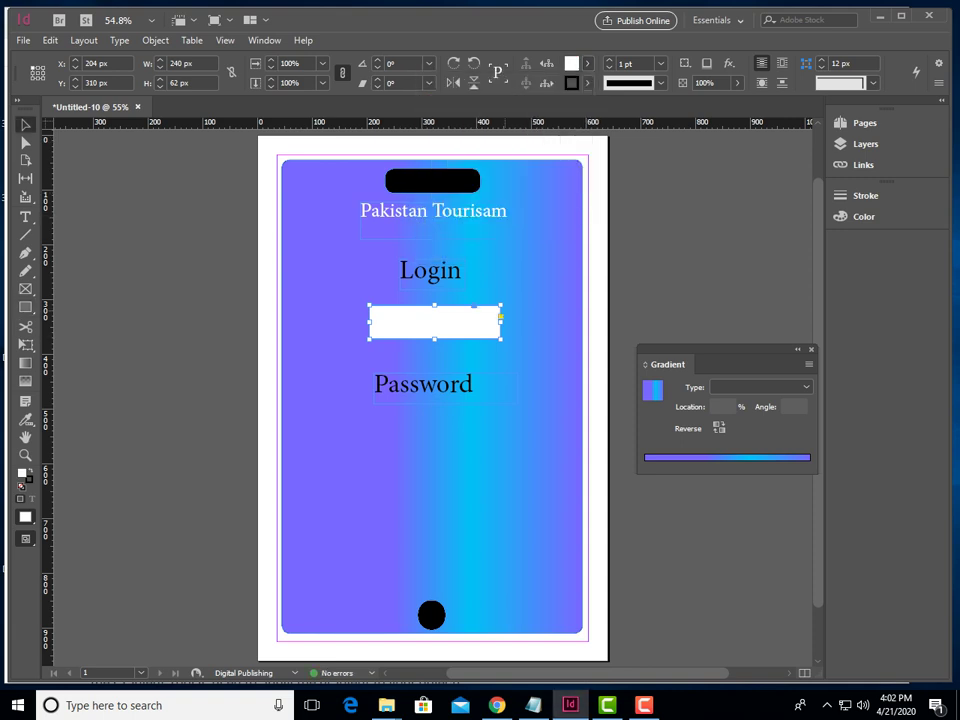
# - Duplicate the white rectangle below the "Password" text and position the copy at X 204 px, Y 508 px
pyautogui.click(490, 403)
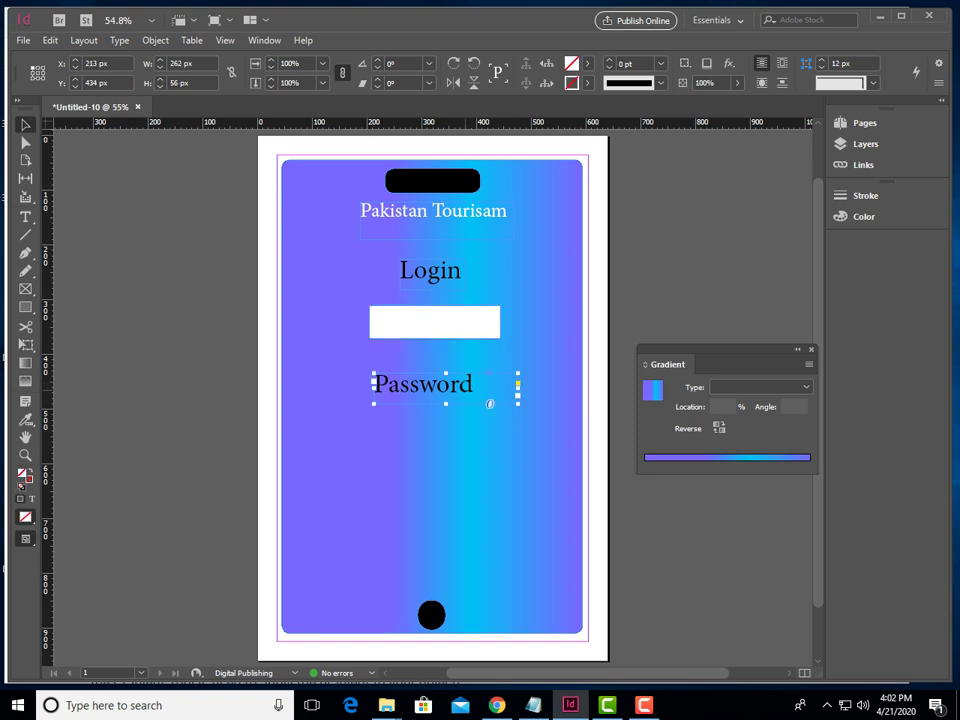
pyautogui.click(445, 272)
pyautogui.click(480, 322)
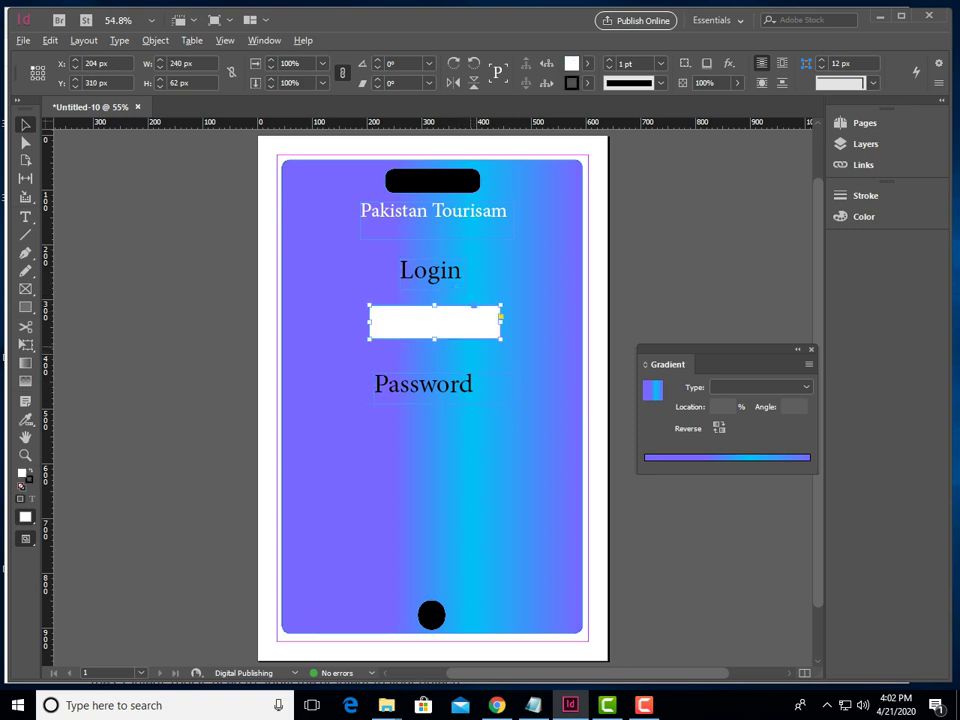
pyautogui.moveTo(461, 335); pyautogui.dragTo(461, 459)
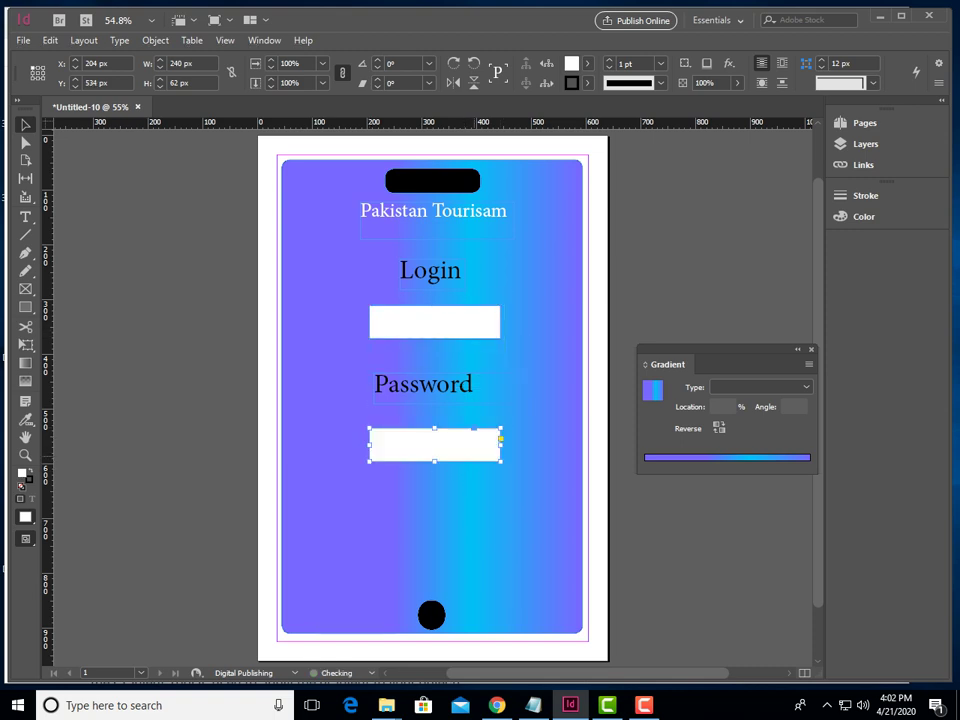
pyautogui.moveTo(486, 453); pyautogui.dragTo(486, 439)
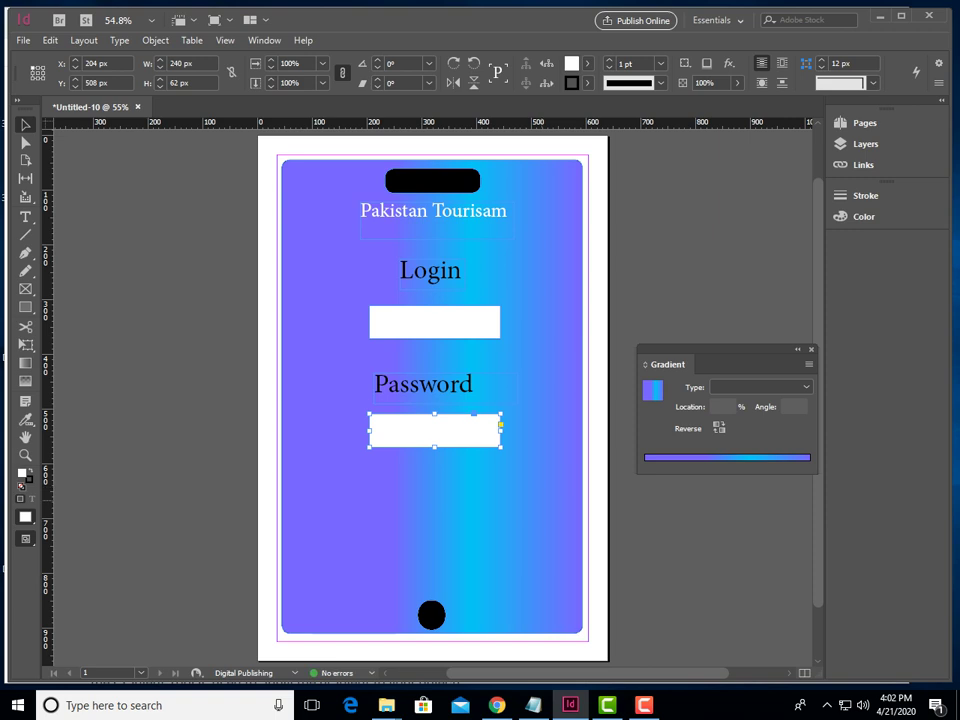
pyautogui.click(550, 489)
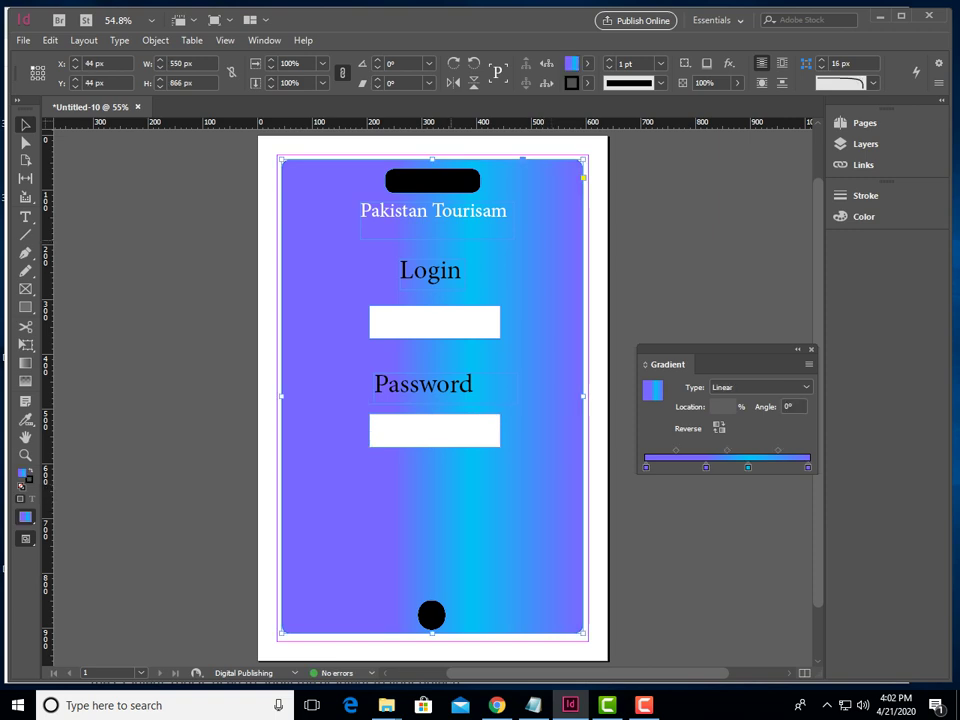
# - Narrow the "Password" text frame from its right edge and stretch the black home button upward to 52 × 68 px
pyautogui.click(490, 402)
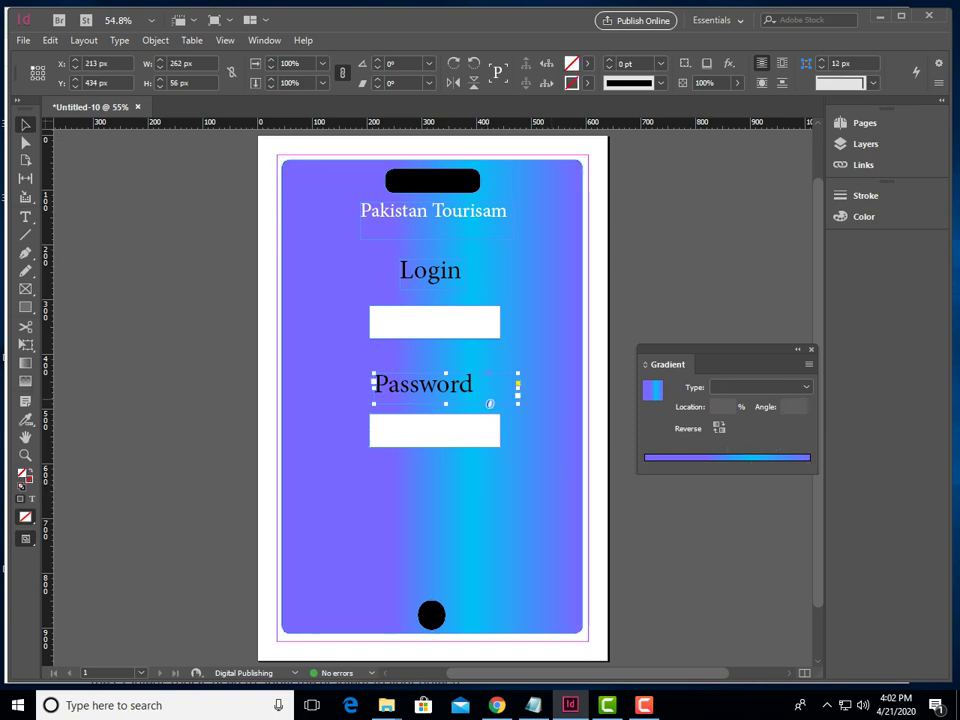
pyautogui.moveTo(518, 388); pyautogui.dragTo(489, 388)
pyautogui.click(432, 613)
pyautogui.moveTo(432, 601); pyautogui.dragTo(434, 594)
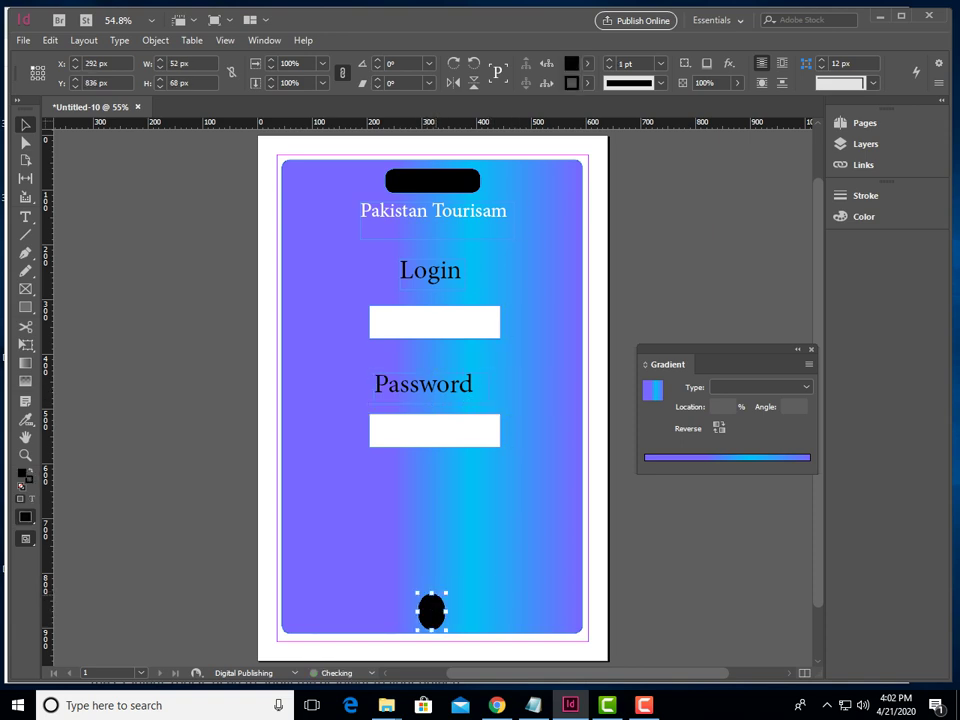
# - Place the Pakistan-tourism image with the gradient background rectangle selected as the item to fill
pyautogui.click(474, 556)
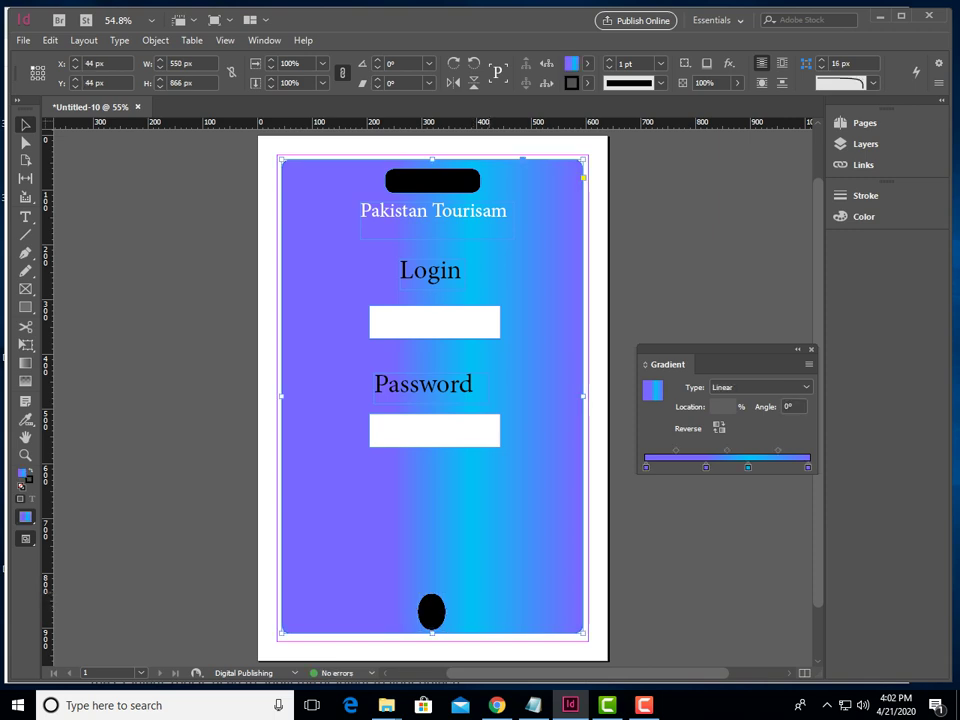
pyautogui.hotkey('ctrl', 'd')
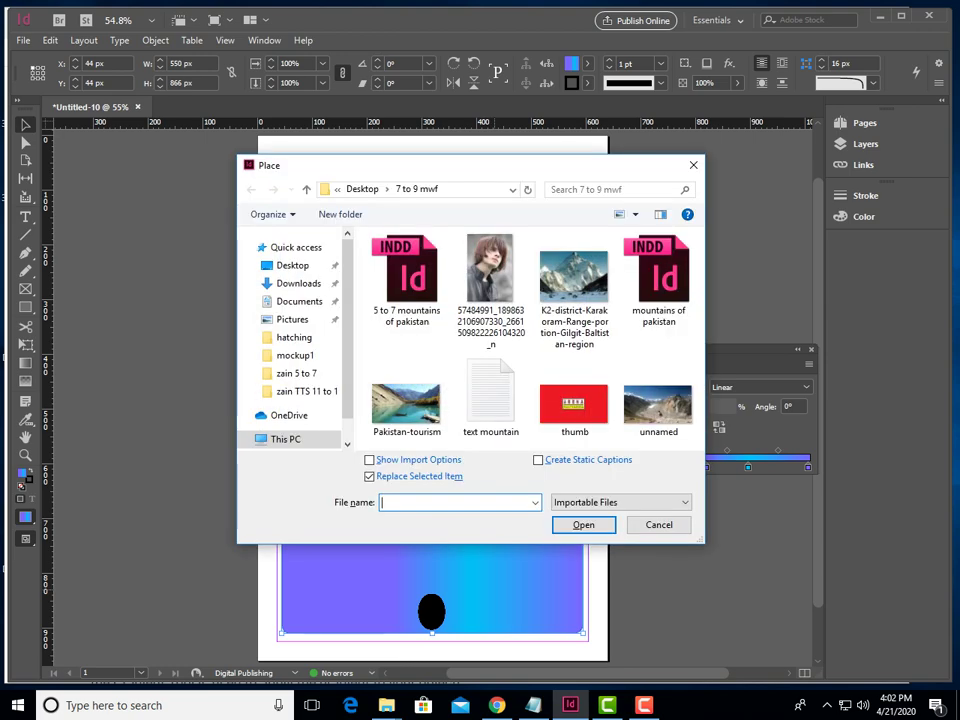
pyautogui.click(407, 398)
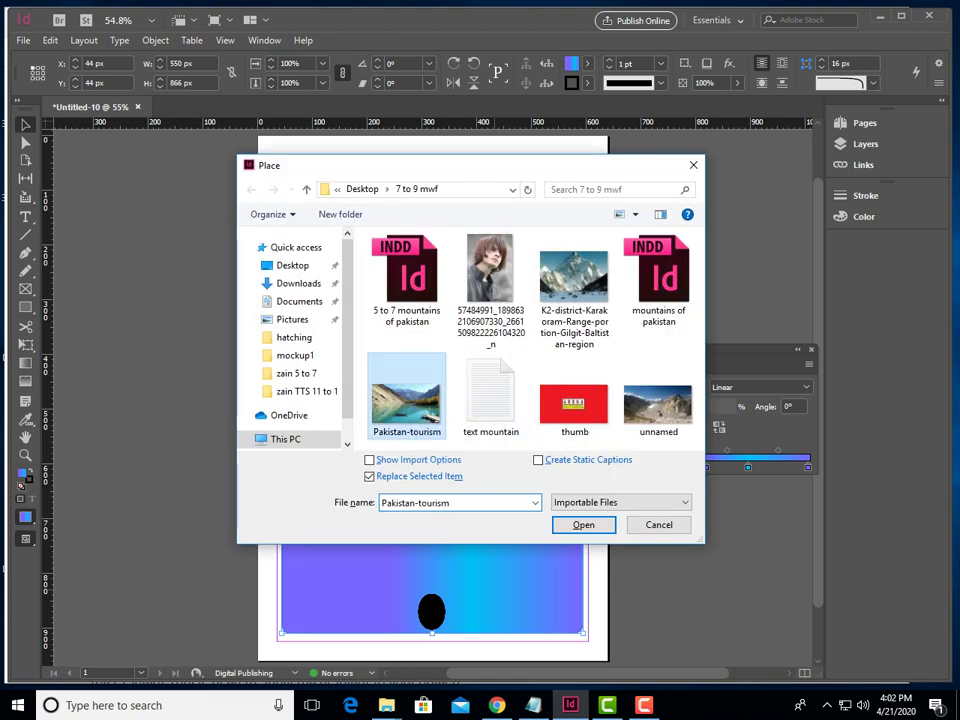
pyautogui.press('Return')
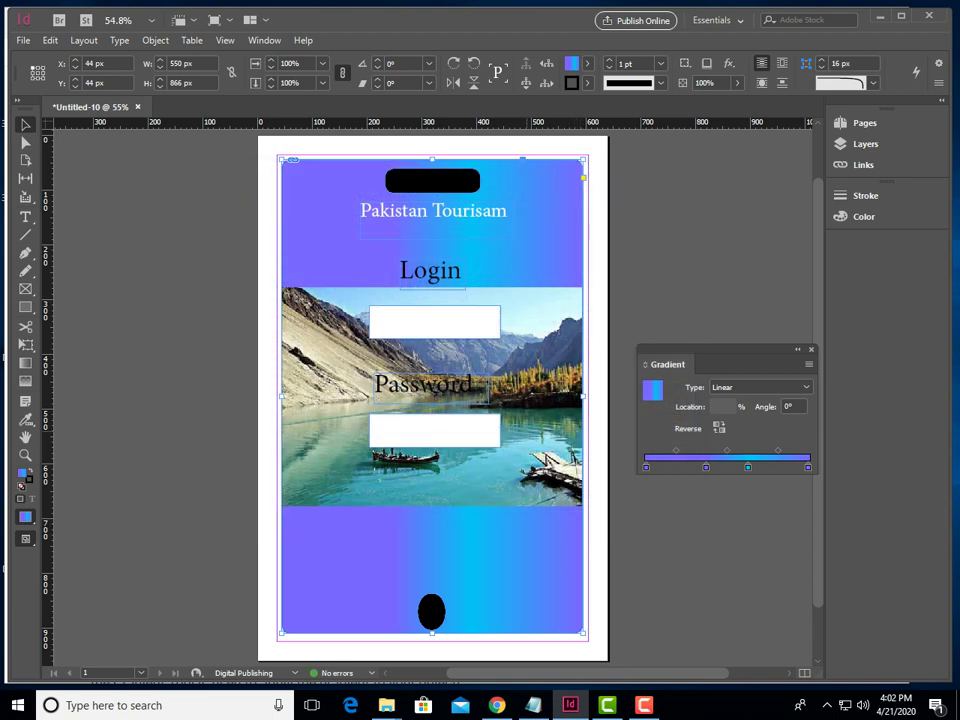
# - Shift the filled background down, undo that move, and undo the placement inside it to get the image back for placing
pyautogui.moveTo(527, 432); pyautogui.dragTo(532, 483)
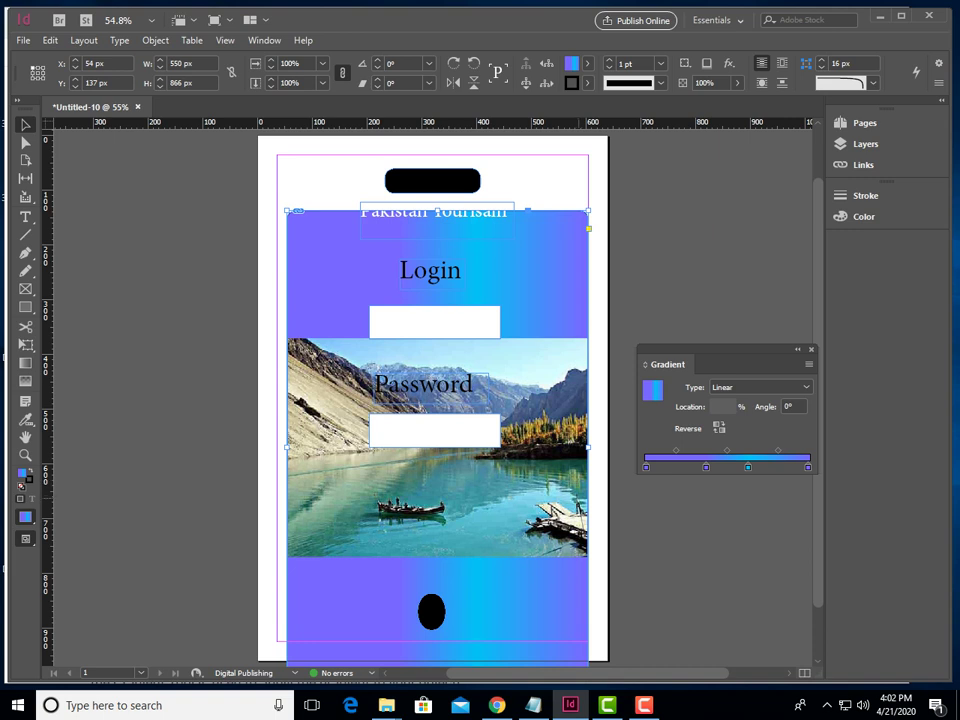
pyautogui.hotkey('ctrl', 'z')
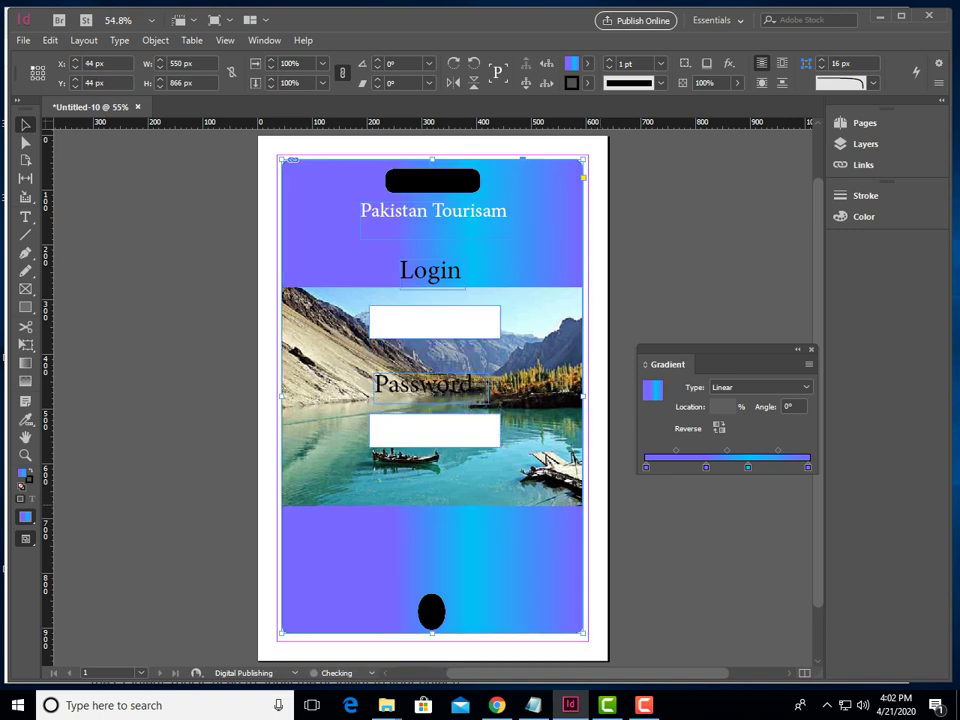
pyautogui.hotkey('ctrl', 'z')
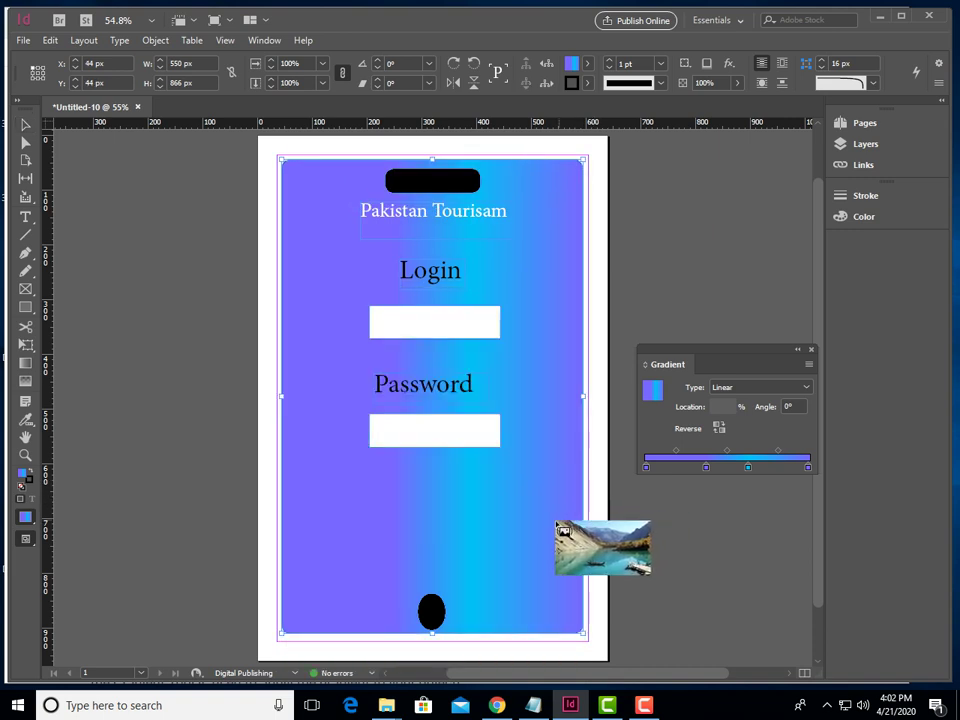
# - Place the lake image as a separate object, scaled to about 556.5 × 318 px, at about X 30 px, Y 532 px
pyautogui.click(404, 522)
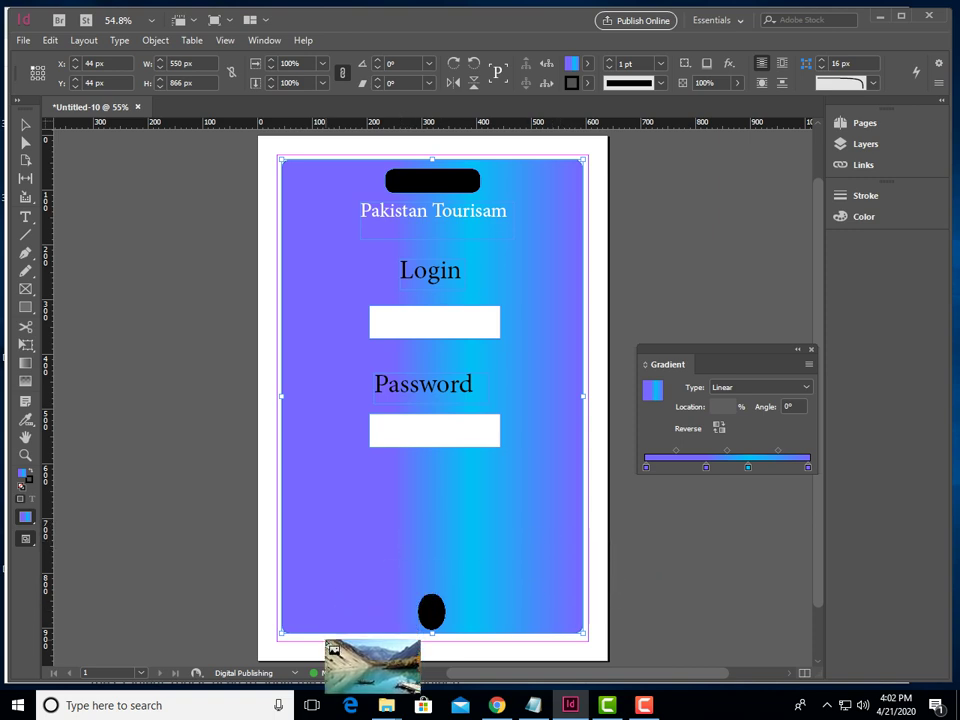
pyautogui.click(325, 640)
pyautogui.moveTo(335, 643); pyautogui.dragTo(152, 461)
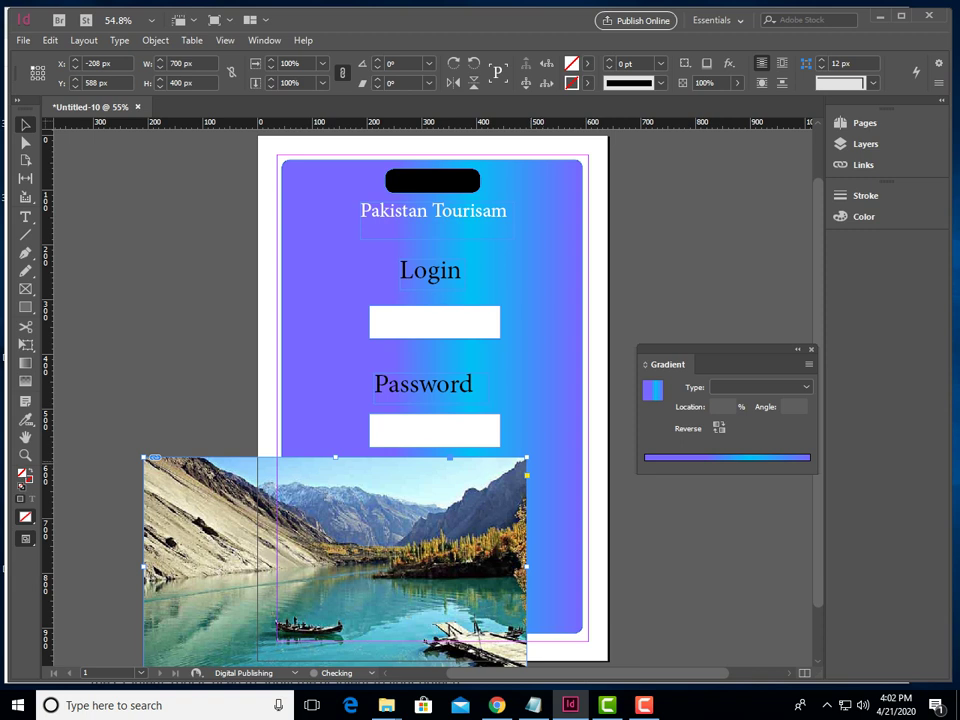
pyautogui.moveTo(526, 458); pyautogui.dragTo(448, 502)
pyautogui.moveTo(377, 582); pyautogui.dragTo(508, 506)
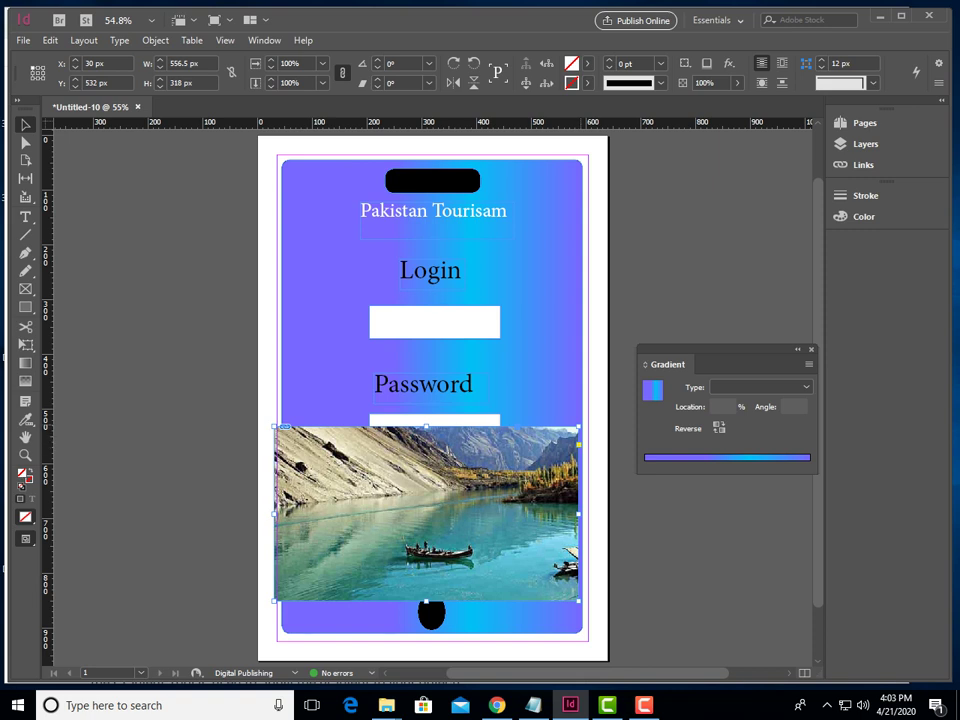
# - Shrink the lake image further in proportion and fit it between the lower white field and the black home button
pyautogui.moveTo(578, 427); pyautogui.dragTo(543, 447)
pyautogui.moveTo(489, 511); pyautogui.dragTo(511, 508)
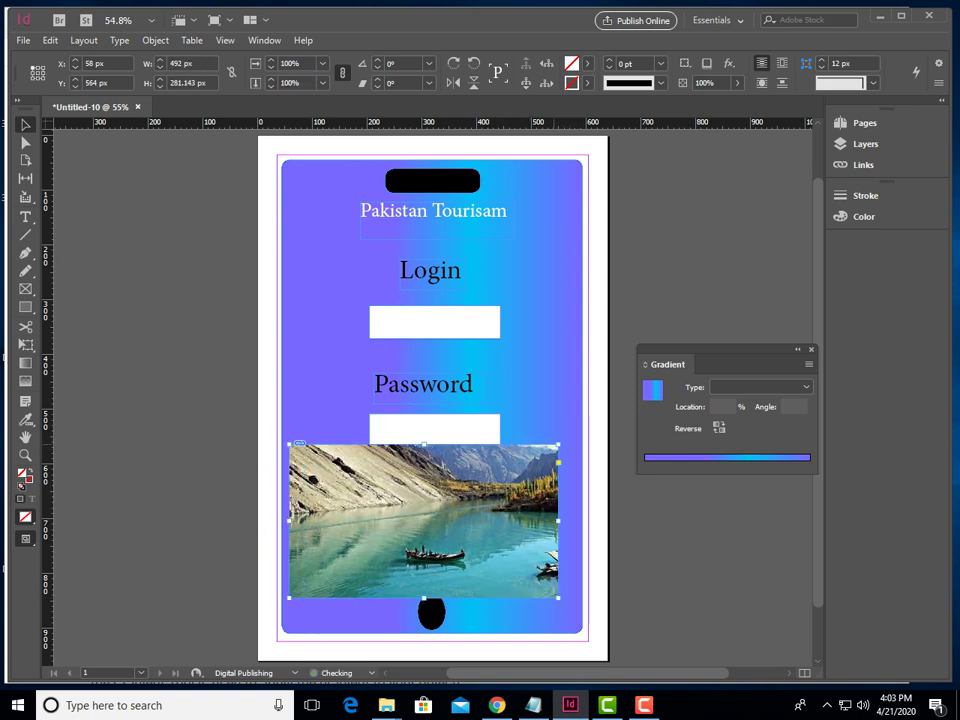
pyautogui.moveTo(558, 444); pyautogui.dragTo(530, 460)
pyautogui.moveTo(493, 504); pyautogui.dragTo(515, 495)
pyautogui.moveTo(551, 451); pyautogui.dragTo(508, 489)
# - Nudge the "Password" label and the white field below it up together to Y 401 px
pyautogui.click(456, 432)
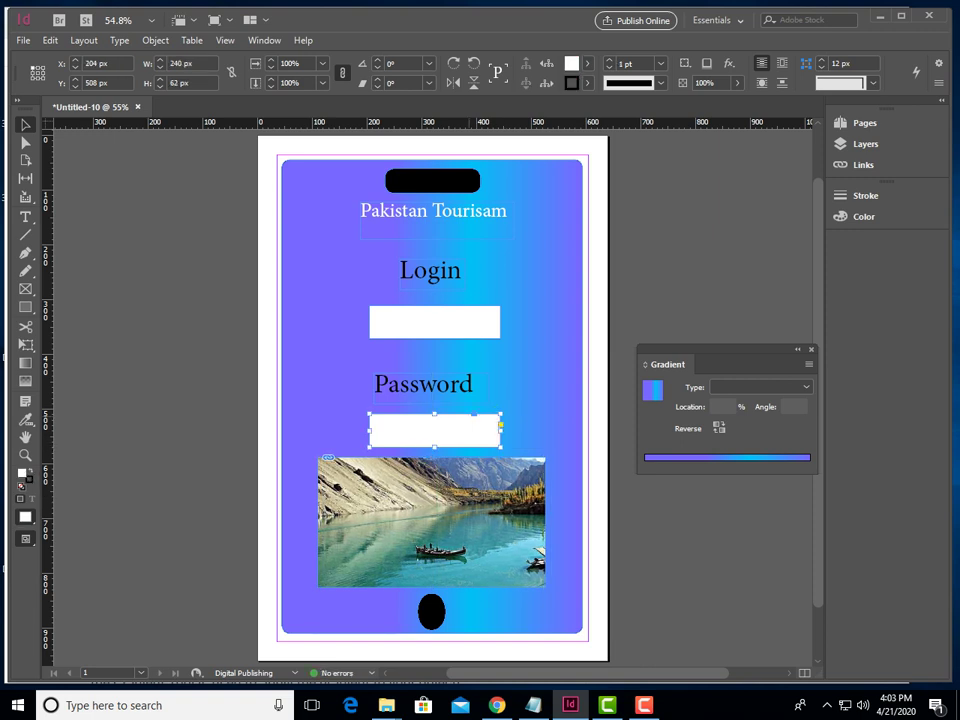
pyautogui.keyDown('shift'); pyautogui.click(457, 388); pyautogui.keyUp('shift')
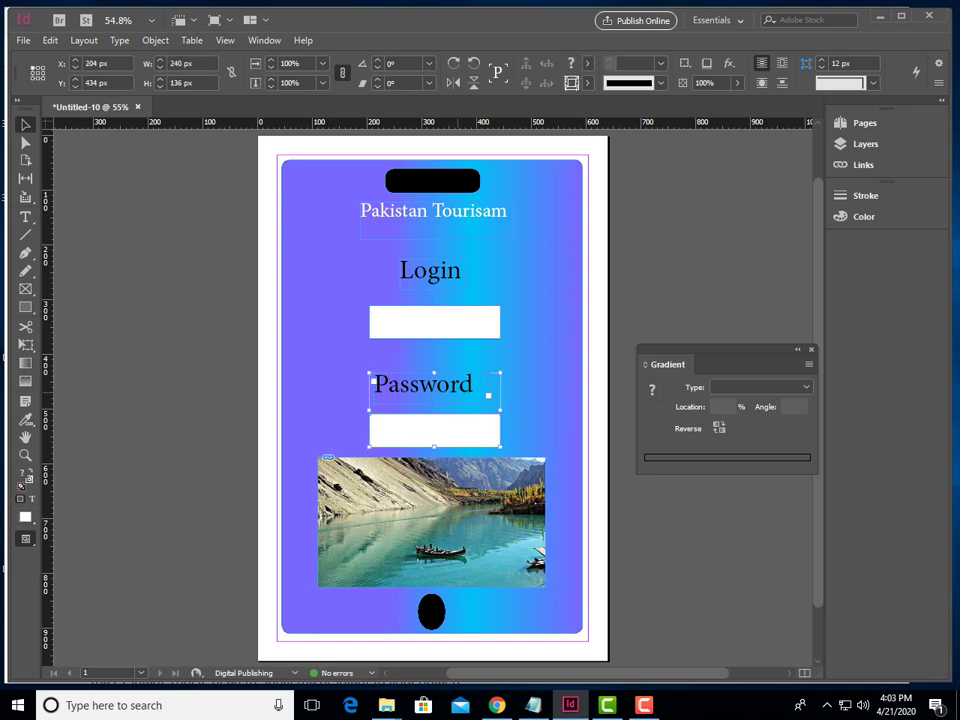
pyautogui.press('Up')
pyautogui.press('Up')
pyautogui.press('Up')
pyautogui.press('Up')
pyautogui.press('Up')
pyautogui.press('Up')
pyautogui.press('Up')
pyautogui.press('Up')
pyautogui.press('Up')
pyautogui.press('Up')
pyautogui.press('Up')
pyautogui.press('Up')
pyautogui.press('Up')
pyautogui.press('Up')
pyautogui.press('Up')
pyautogui.press('Up')
pyautogui.press('Up')
pyautogui.press('Up')
pyautogui.press('Up')
pyautogui.press('Up')
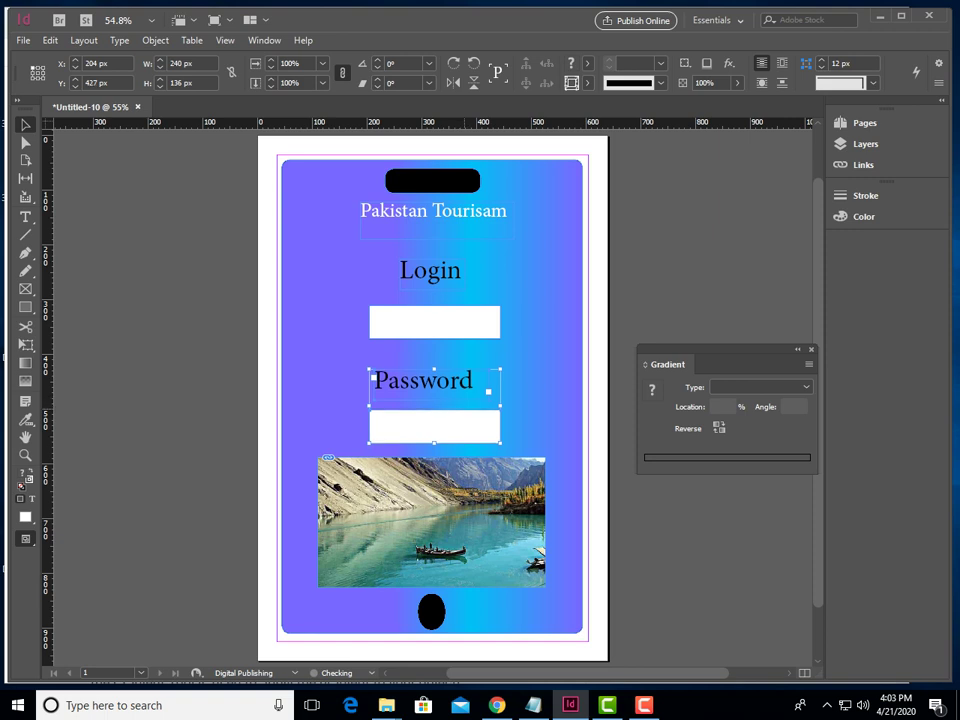
pyautogui.press('Up')
pyautogui.press('Up')
pyautogui.press('Up')
pyautogui.press('Up')
pyautogui.press('Up')
pyautogui.press('Up')
pyautogui.press('Up')
pyautogui.press('Up')
pyautogui.press('Up')
pyautogui.press('Up')
pyautogui.press('Up')
# - Scale the lake image to about 406.6 × 232.3 px and reposition it at about X 121 px, Y 570 px
pyautogui.click(450, 503)
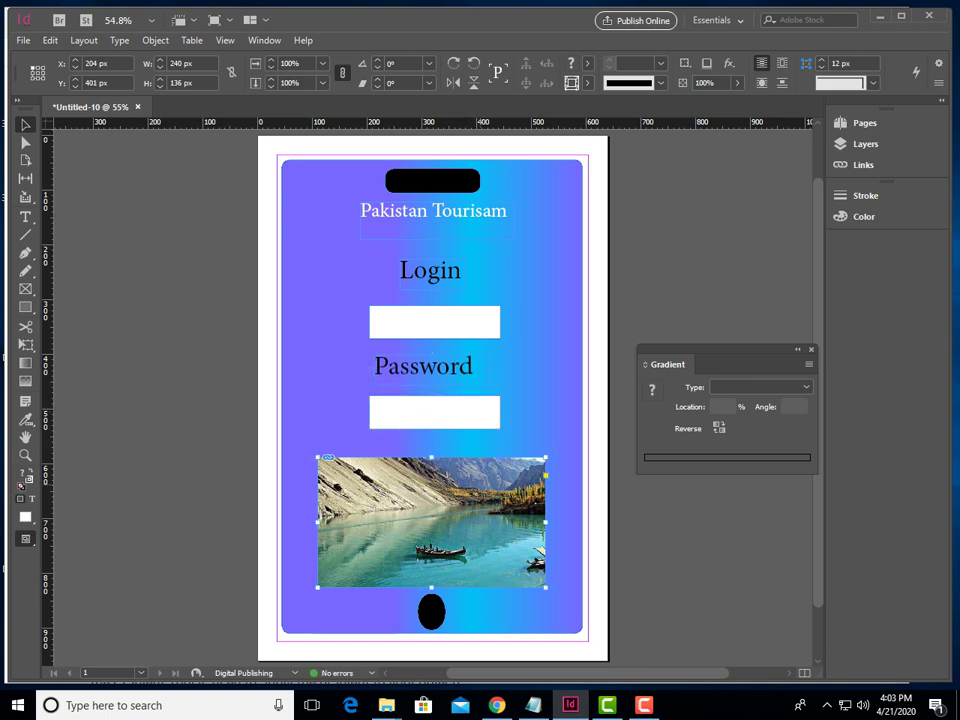
pyautogui.moveTo(545, 458); pyautogui.dragTo(540, 461)
pyautogui.moveTo(476, 512); pyautogui.dragTo(485, 499)
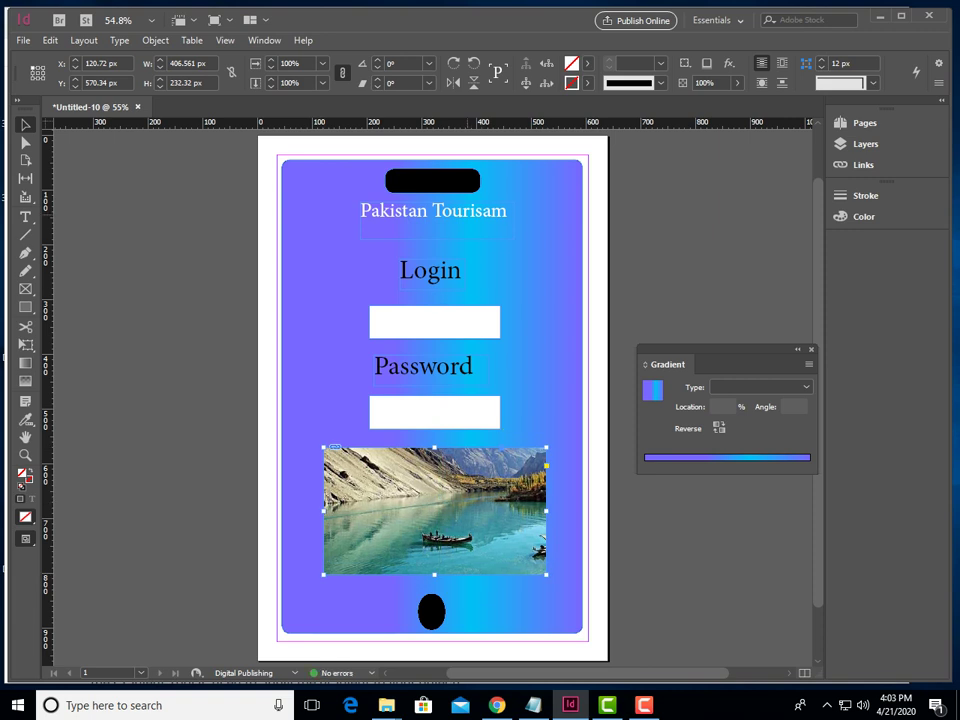
# - Set the font size of the "Pakistan Tourisam" title to 60 pt
pyautogui.click(437, 208)
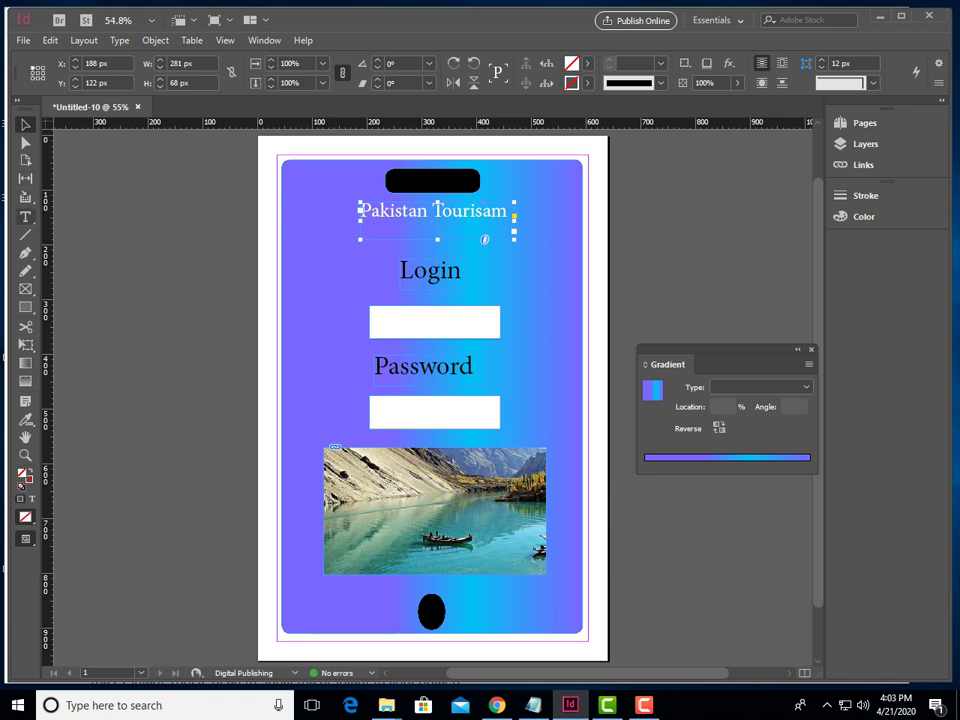
pyautogui.press('t')
pyautogui.tripleClick(437, 207)
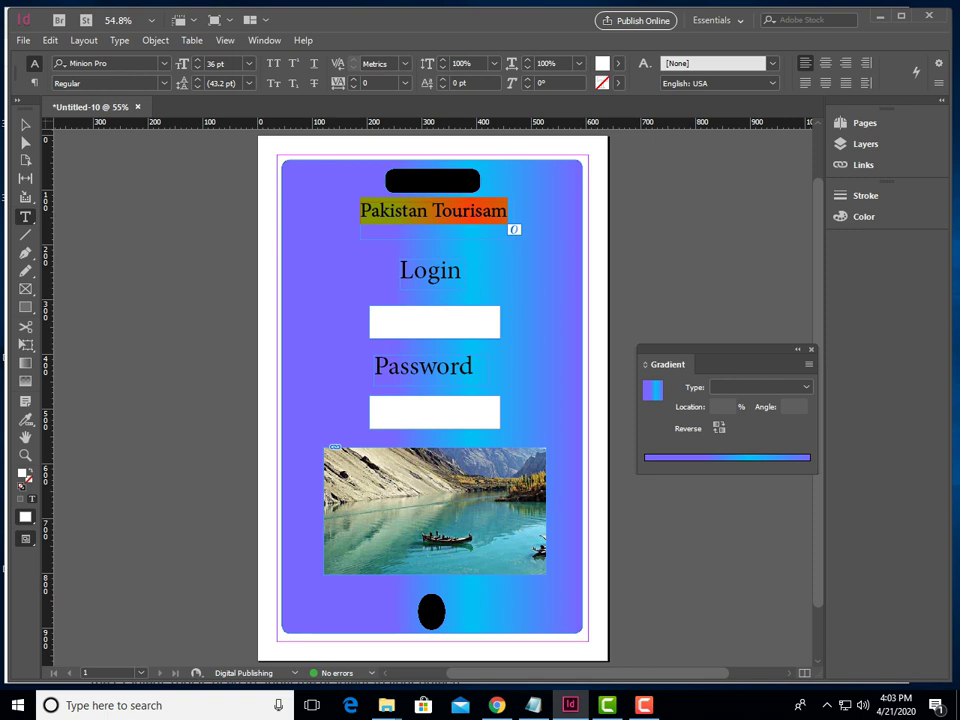
pyautogui.click(249, 63)
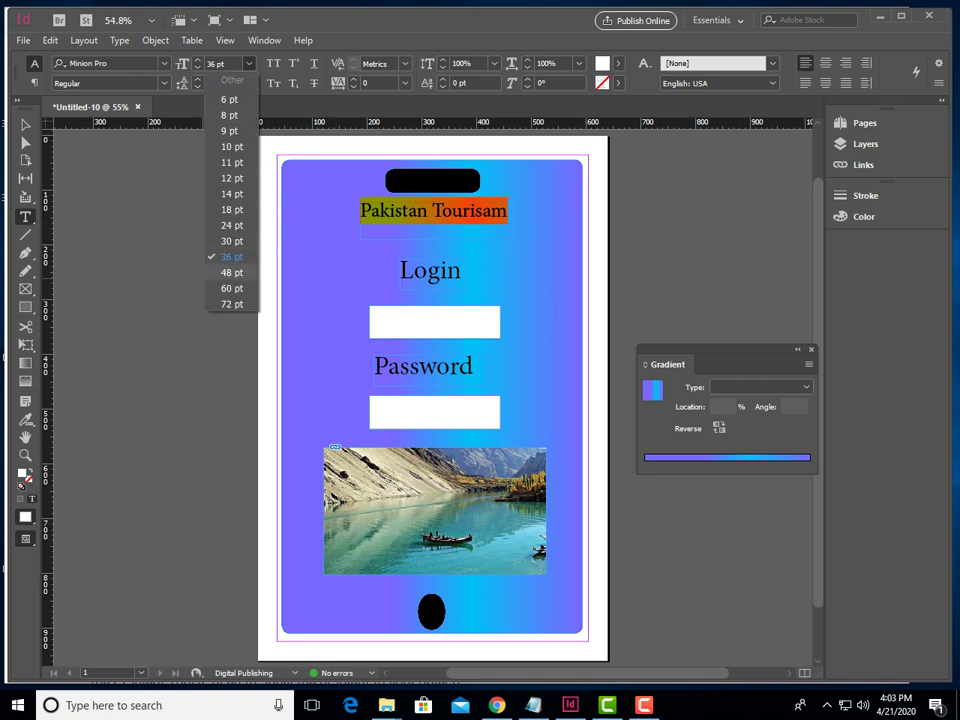
pyautogui.click(231, 288)
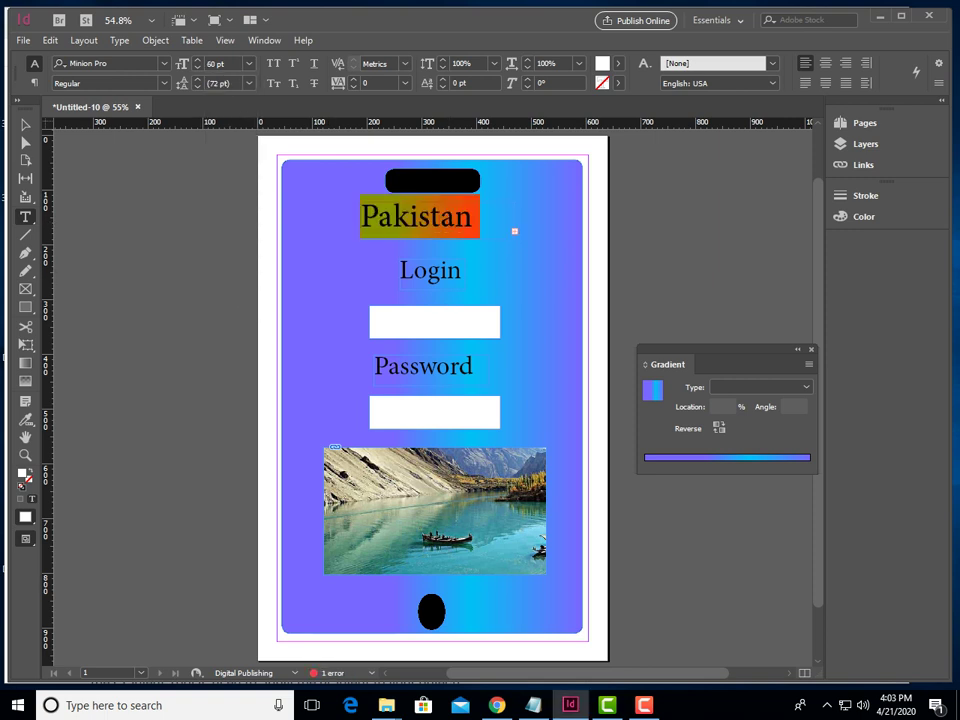
# - Widen the title's text frame to about 486 px and position it at X 108 px, Y 118 px
pyautogui.click(26, 125)
pyautogui.moveTo(465, 214); pyautogui.dragTo(576, 216)
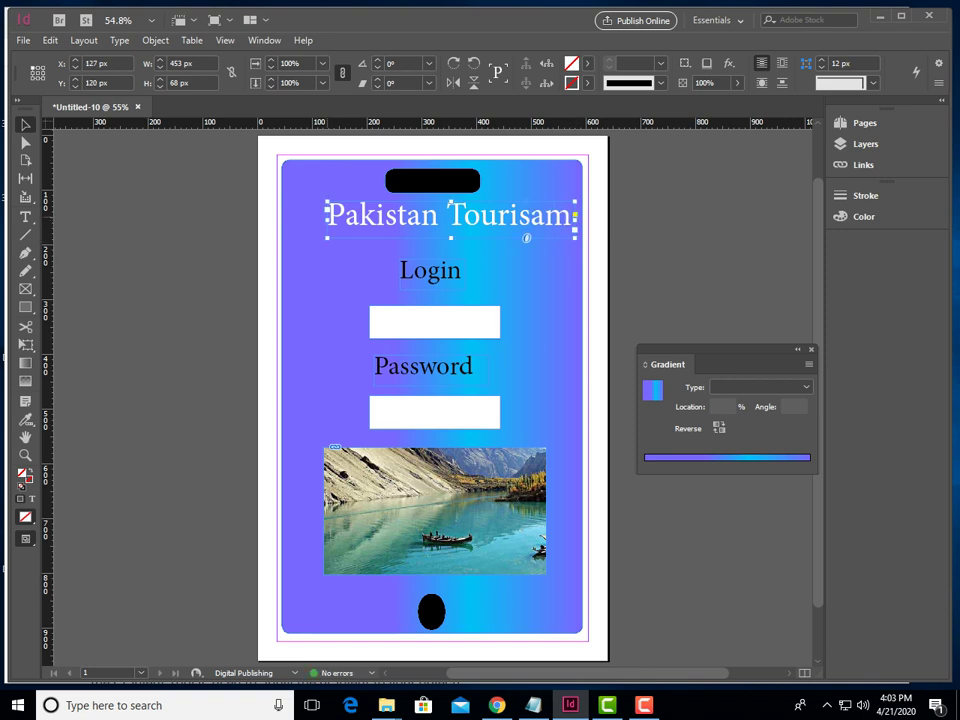
pyautogui.moveTo(327, 214); pyautogui.dragTo(309, 214)
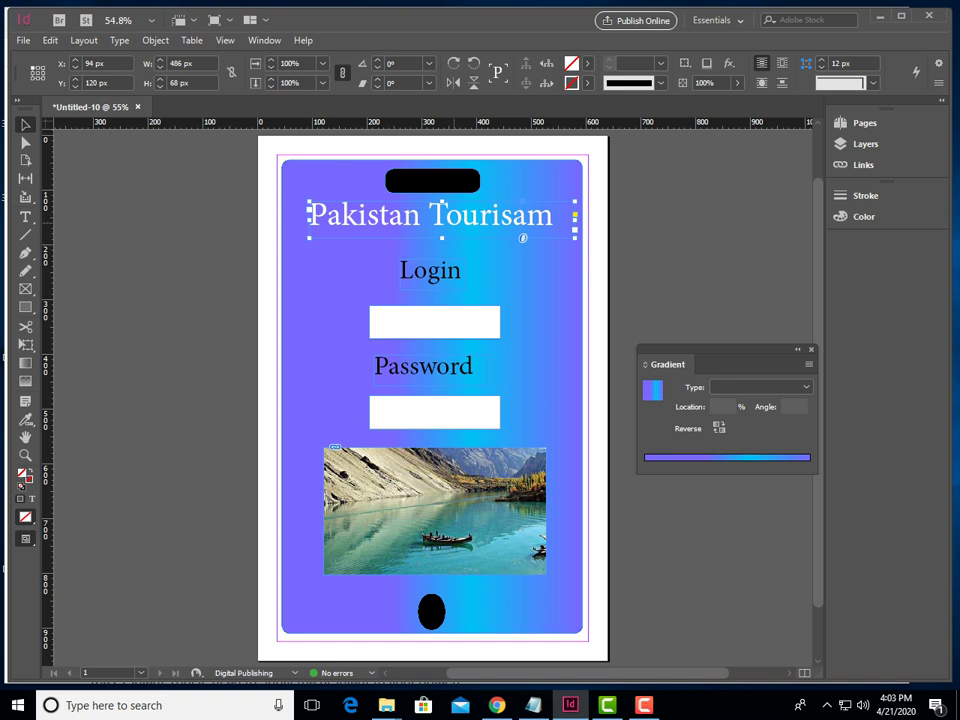
pyautogui.moveTo(400, 216); pyautogui.dragTo(408, 214)
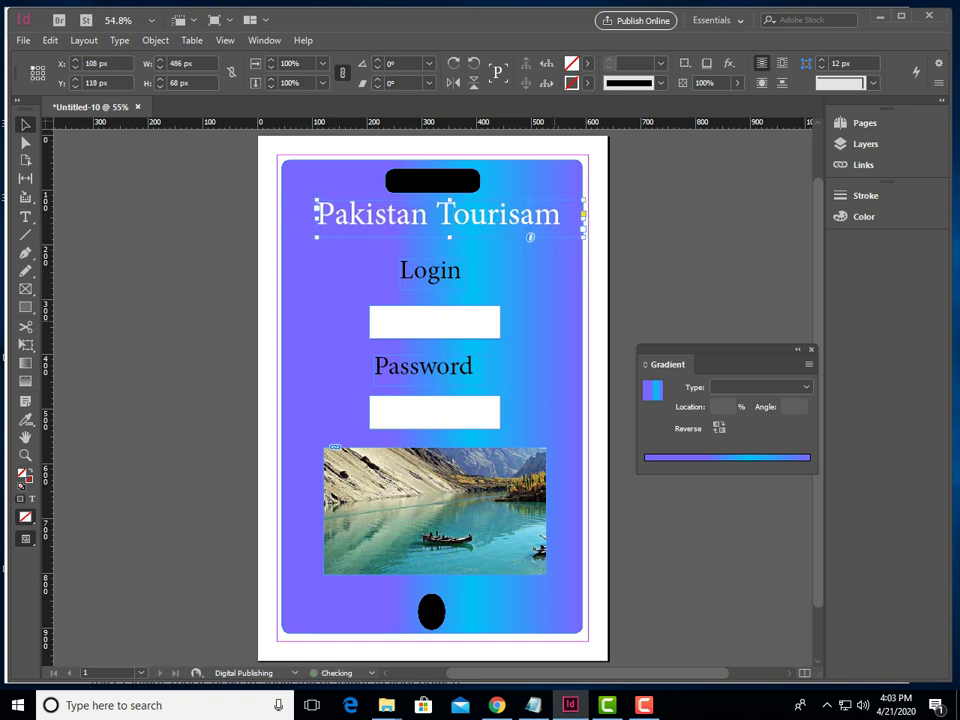
# - Move the "Password" label slightly right and up to centre it over its white field
pyautogui.click(550, 340)
pyautogui.click(622, 420)
pyautogui.click(505, 510)
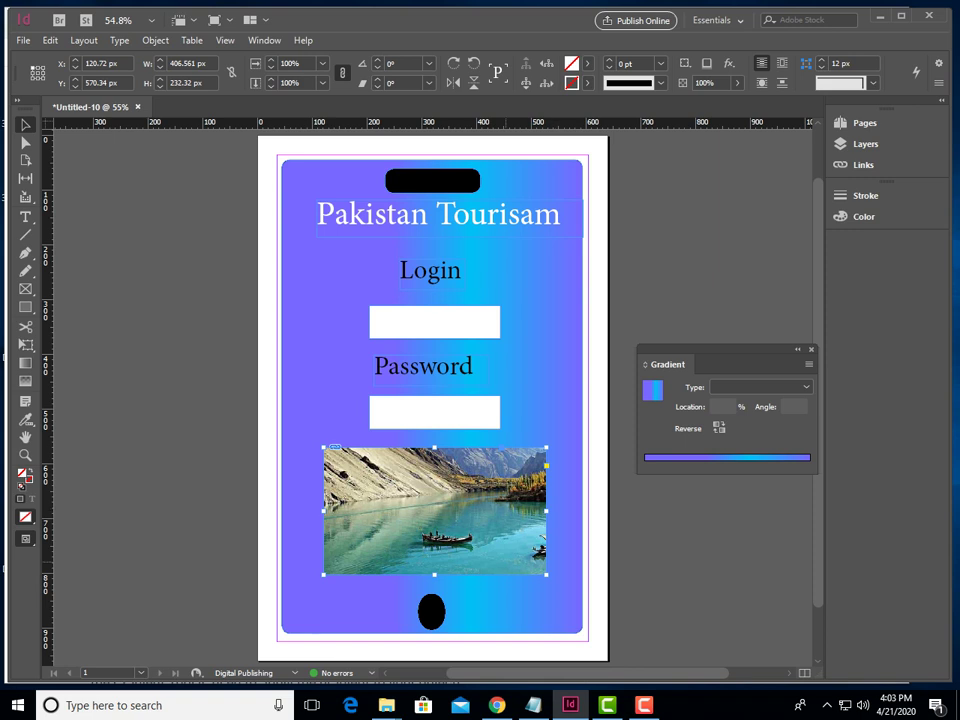
pyautogui.moveTo(449, 376); pyautogui.dragTo(467, 379)
pyautogui.click(545, 400)
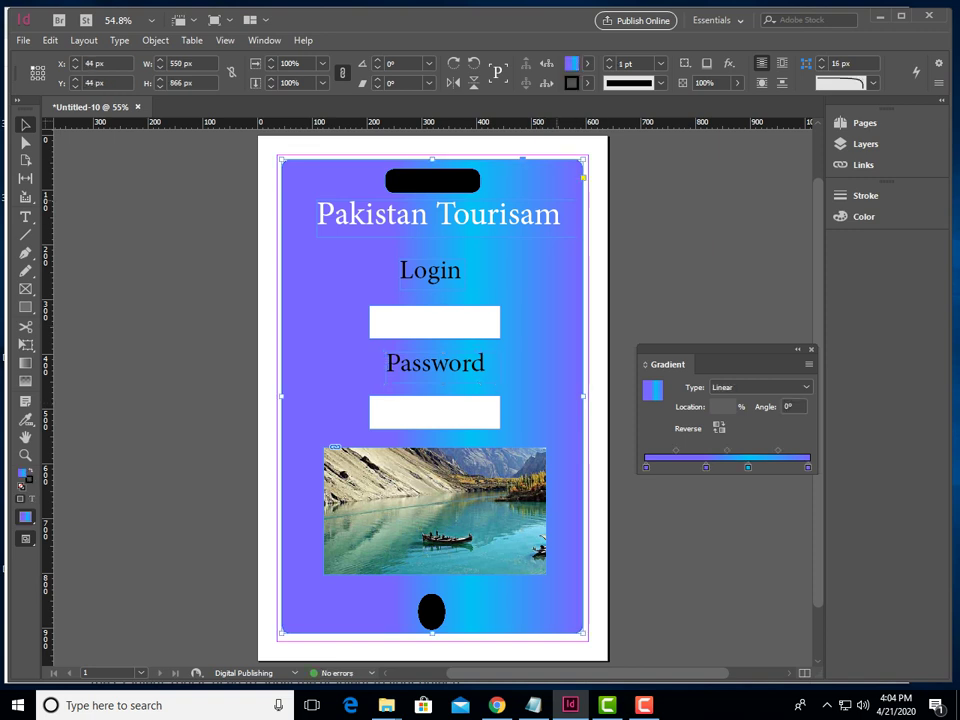
# - Add a new blank page after the login-screen page
pyautogui.click(656, 296)
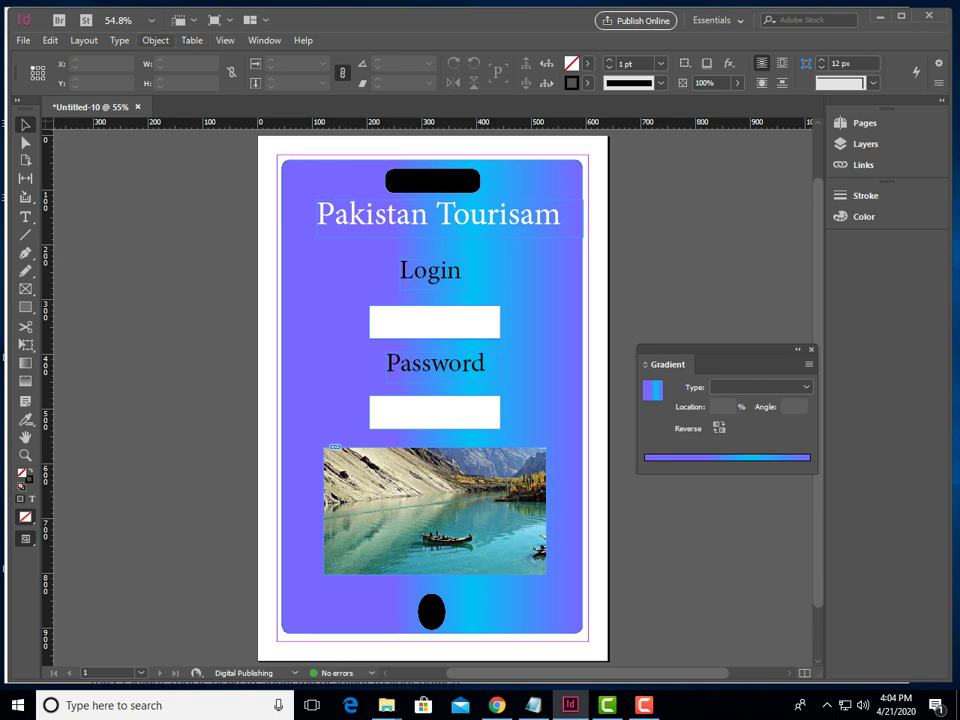
pyautogui.click(155, 40)
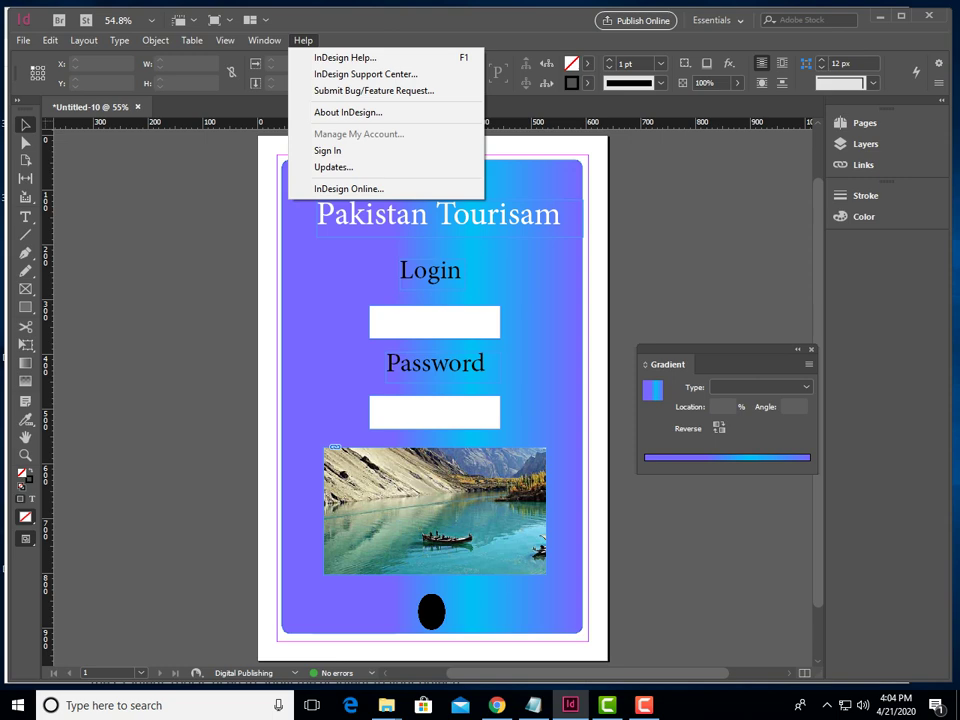
pyautogui.moveTo(119, 40)
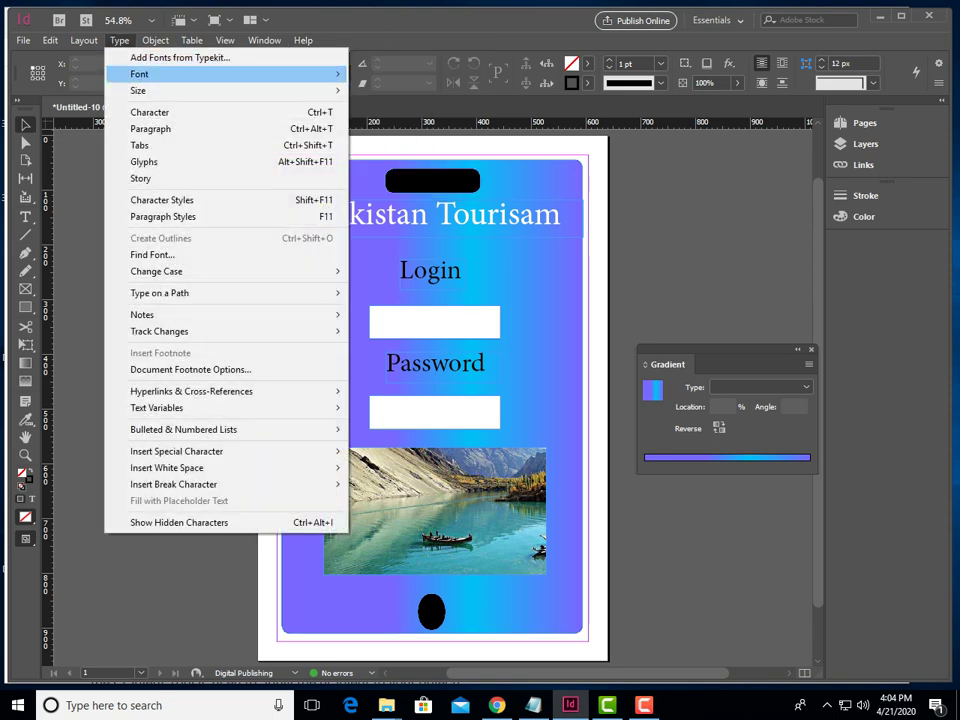
pyautogui.moveTo(155, 40)
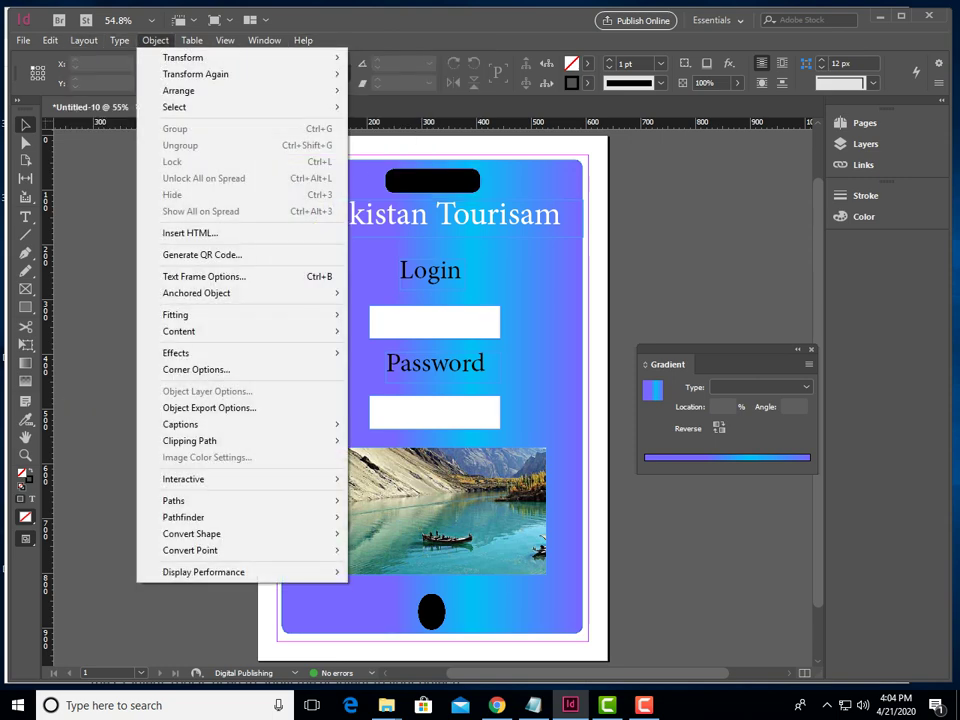
pyautogui.moveTo(84, 40)
pyautogui.moveTo(103, 58)
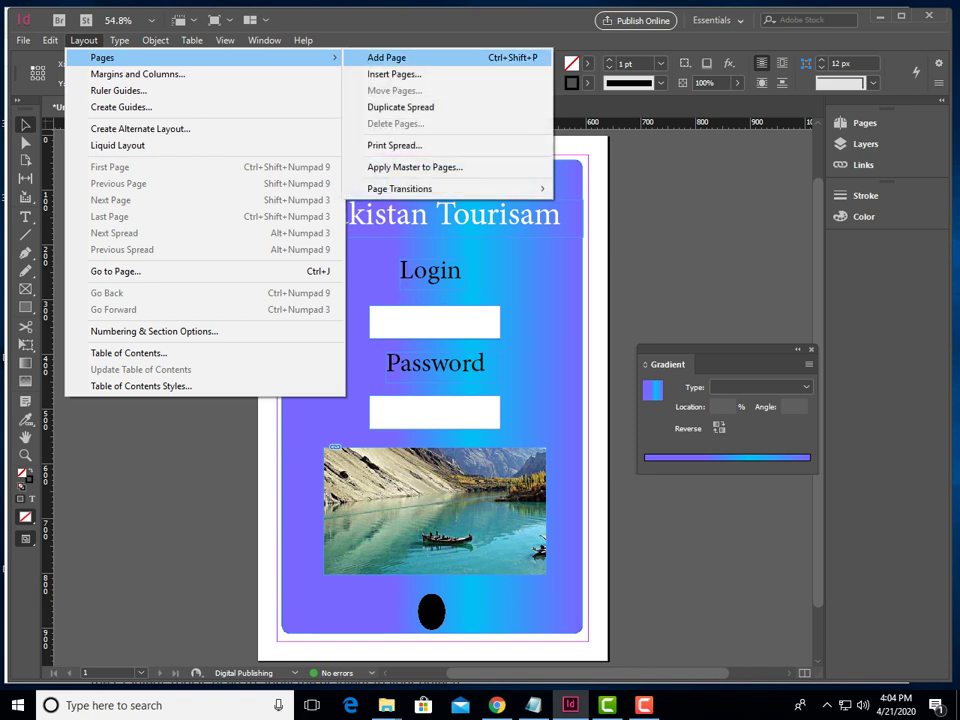
pyautogui.click(390, 57)
pyautogui.scroll(-4, 472, 390)
pyautogui.scroll(8, 472, 390)
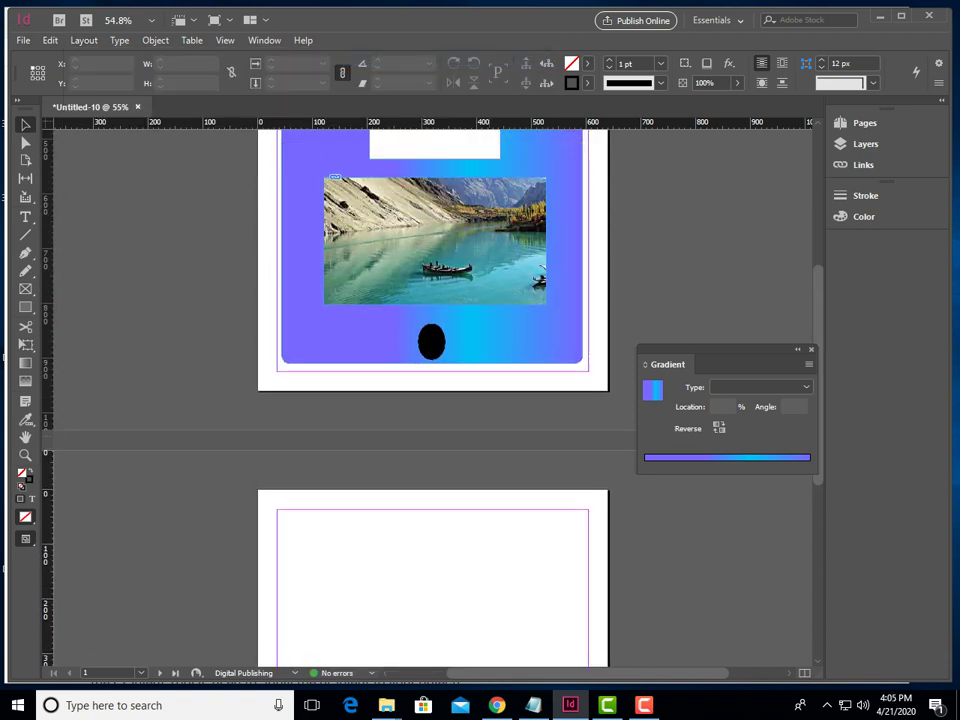
# - Duplicate the gradient phone body together with its black notch, home button and "Pakistan Tourisam" title from the login screen
pyautogui.click(443, 357)
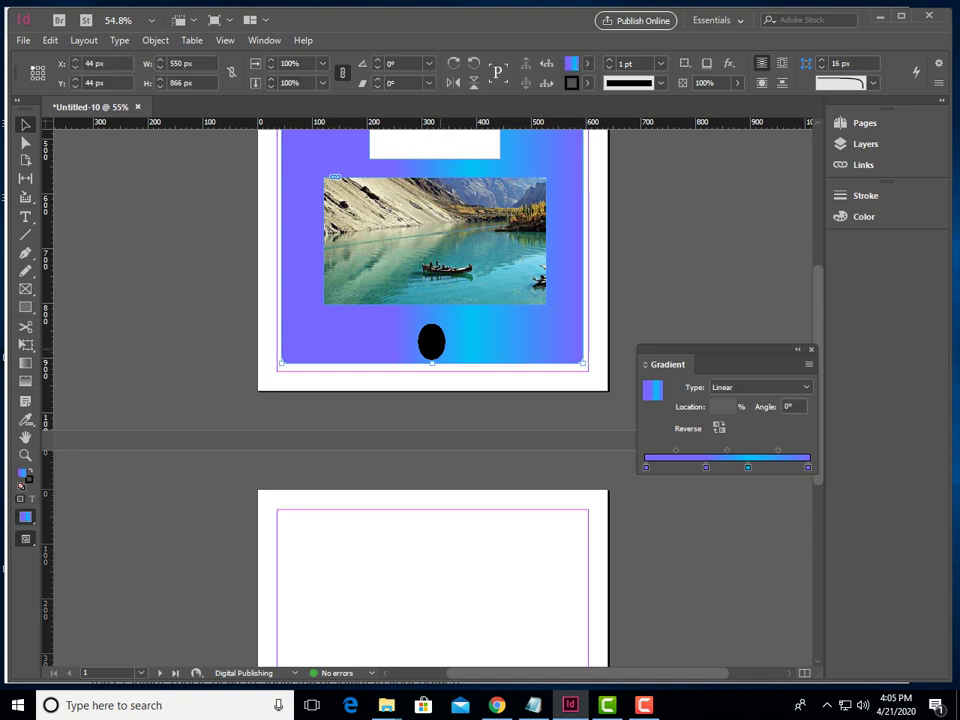
pyautogui.click(432, 347)
pyautogui.click(500, 352)
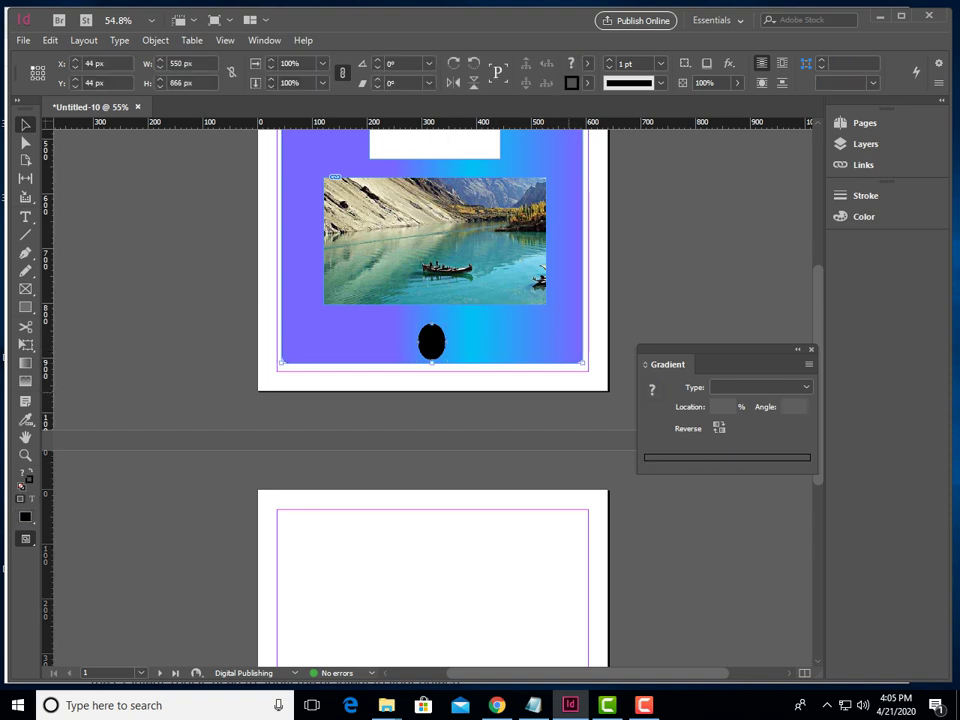
pyautogui.scroll(5, 569, 389)
pyautogui.scroll(1, 432, 400)
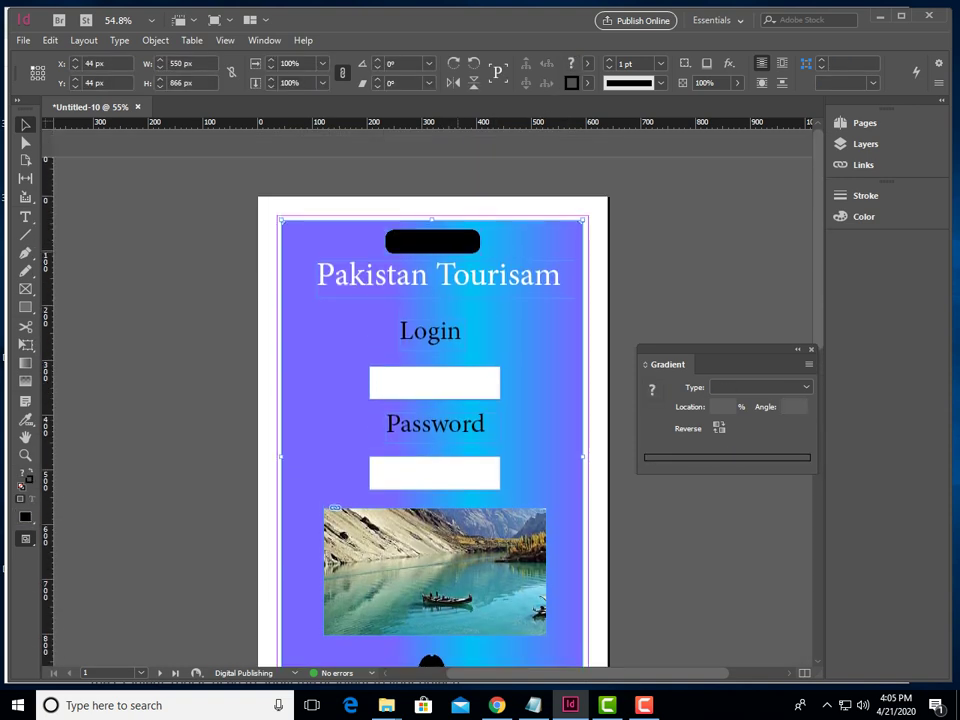
pyautogui.scroll(-5, 432, 400)
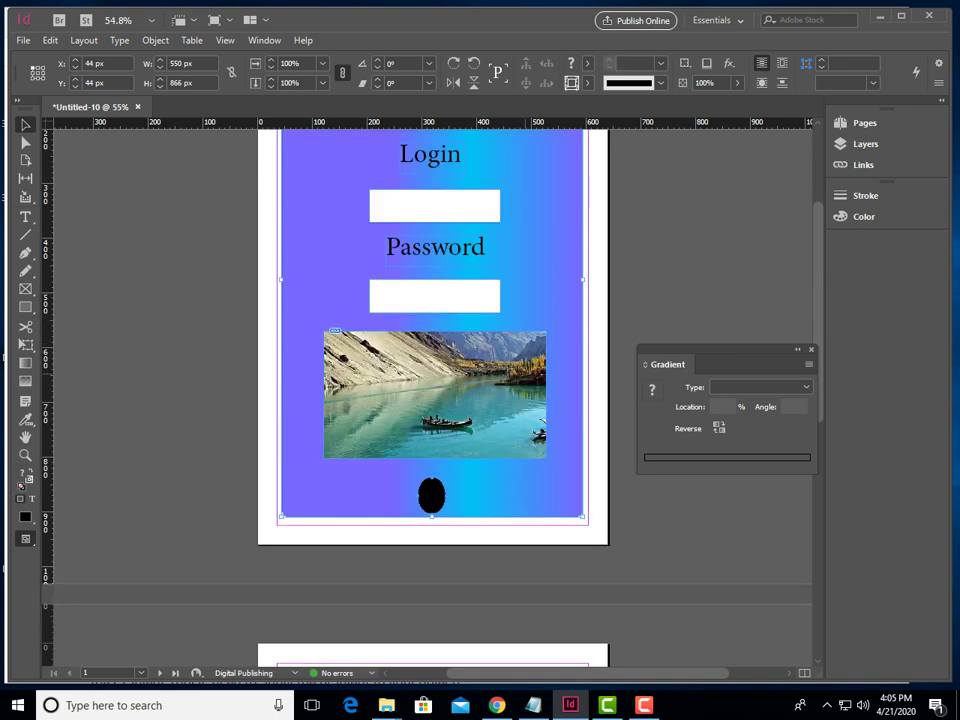
pyautogui.moveTo(559, 473); pyautogui.dragTo(551, 604)
pyautogui.scroll(-5, 551, 604)
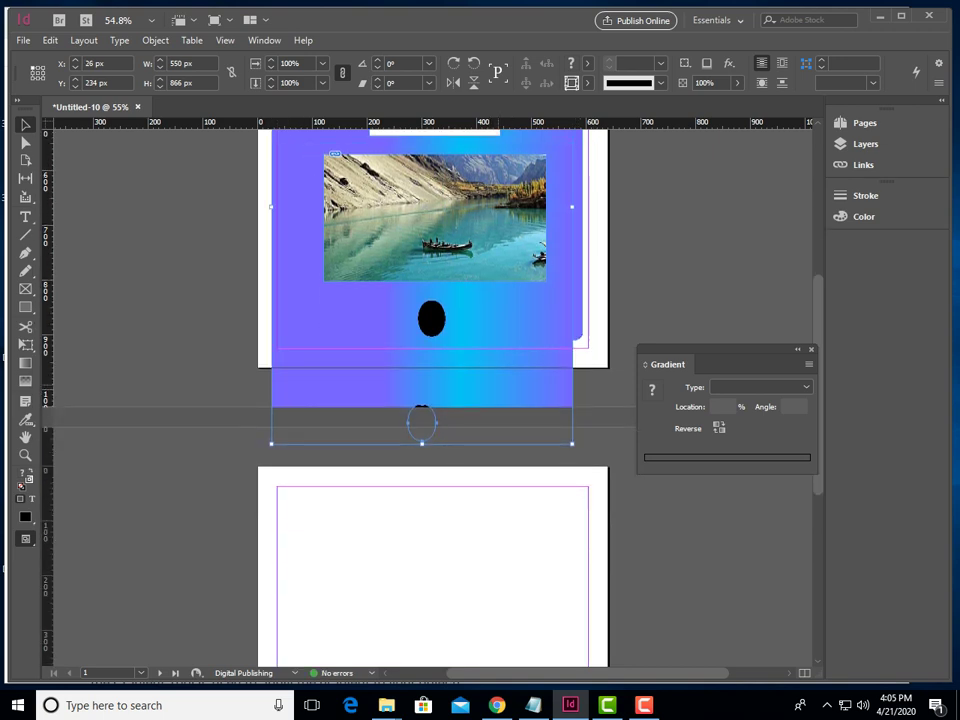
# - Move the duplicated phone elements onto the second page, with the body's corner at about X 45 px, Y 47 px
pyautogui.moveTo(508, 390); pyautogui.dragTo(506, 557)
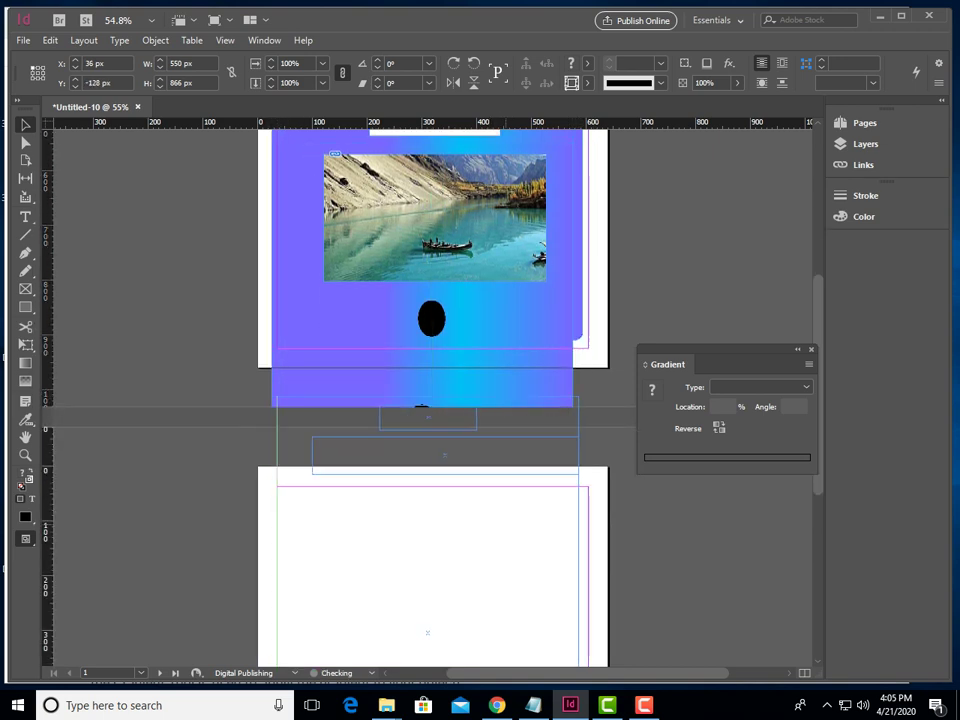
pyautogui.scroll(-9, 432, 400)
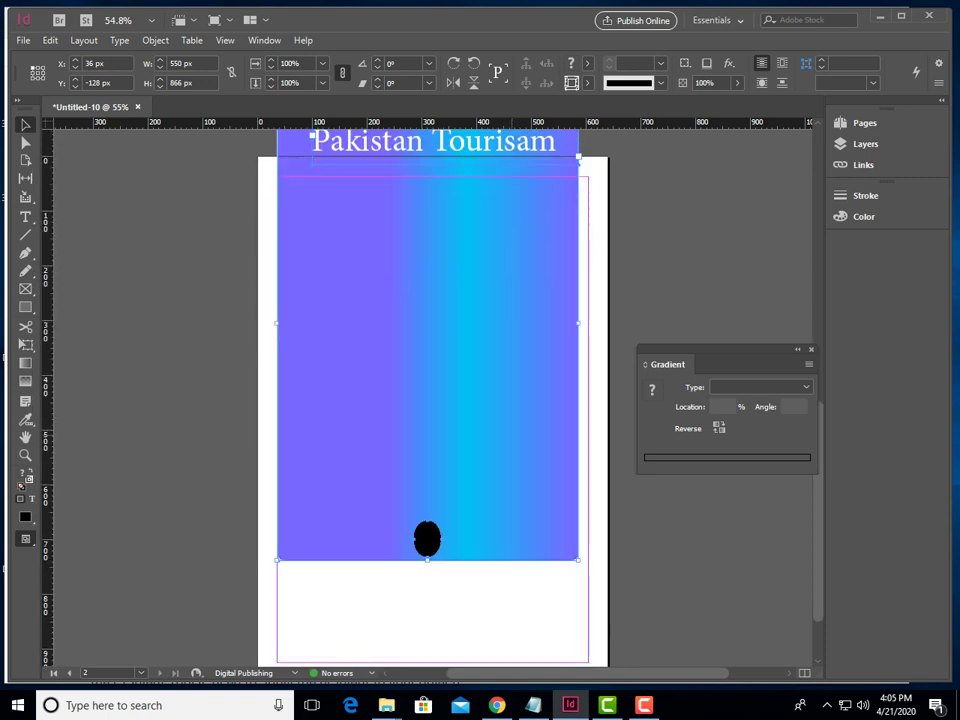
pyautogui.moveTo(510, 438); pyautogui.dragTo(512, 542)
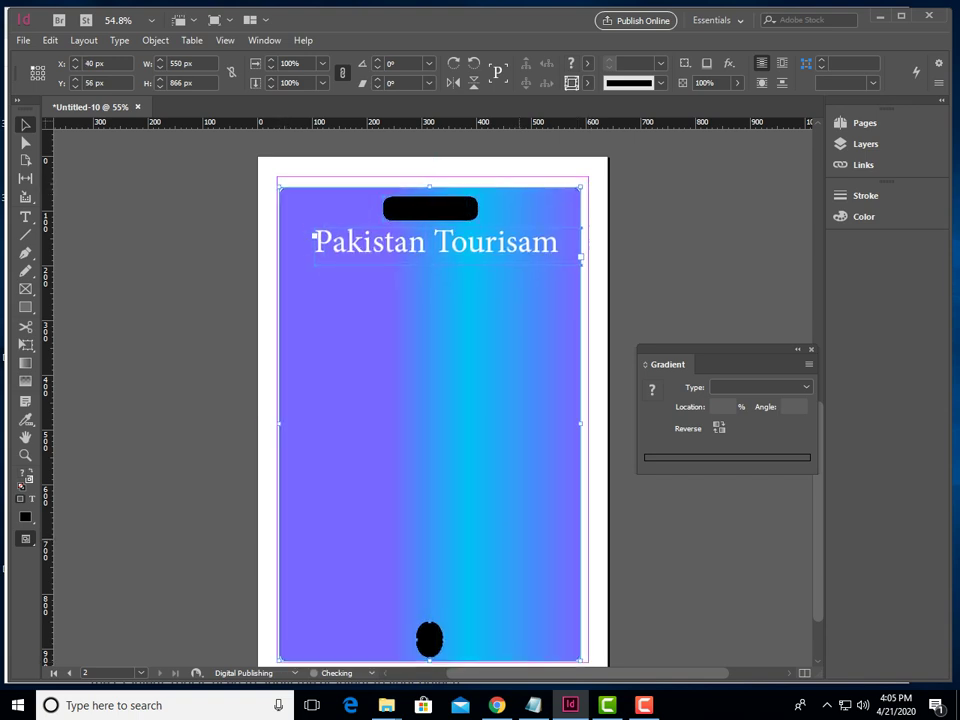
pyautogui.moveTo(512, 542)
pyautogui.mouseDown()
pyautogui.moveTo(522, 536)
pyautogui.moveTo(518, 546)
pyautogui.mouseUp()
pyautogui.click(650, 552)
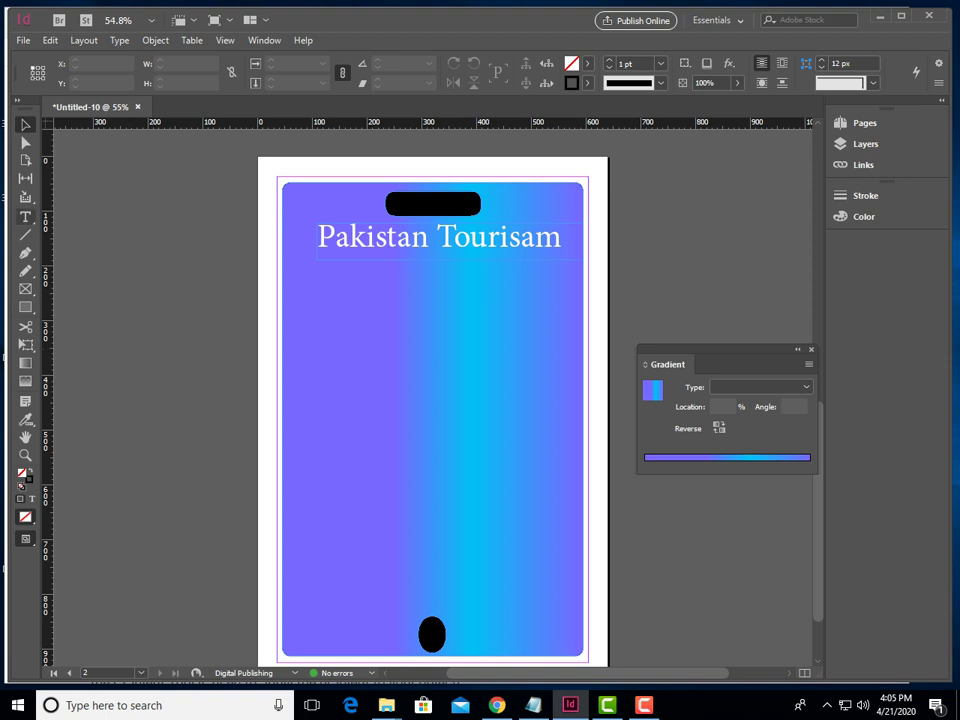
# - Enter the person's full name in the upper-left corner of the second phone screen and set its font size to 30 pt
pyautogui.press('t')
pyautogui.click(303, 287)
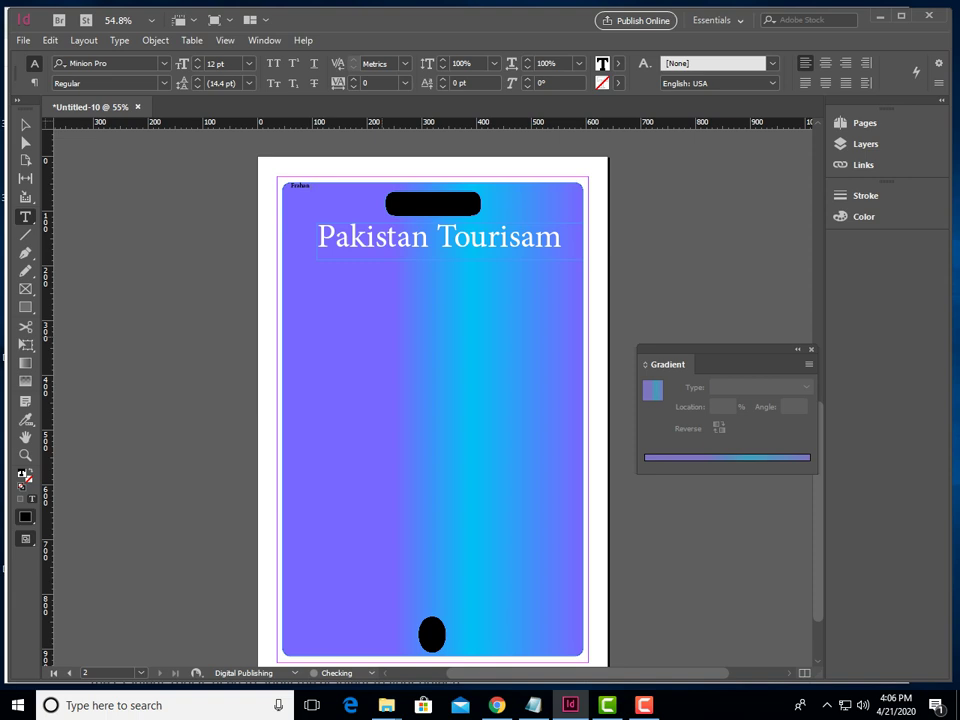
pyautogui.write('sfte')
pyautogui.write('b')
pyautogui.hotkey('ctrl', 'a')
pyautogui.click(249, 63)
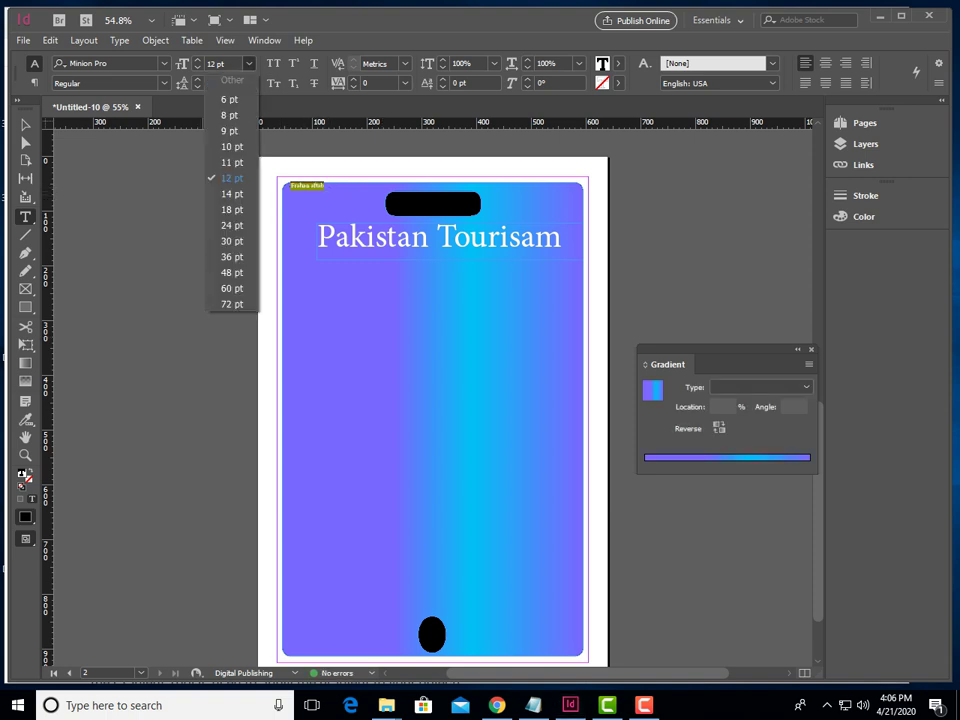
pyautogui.click(232, 241)
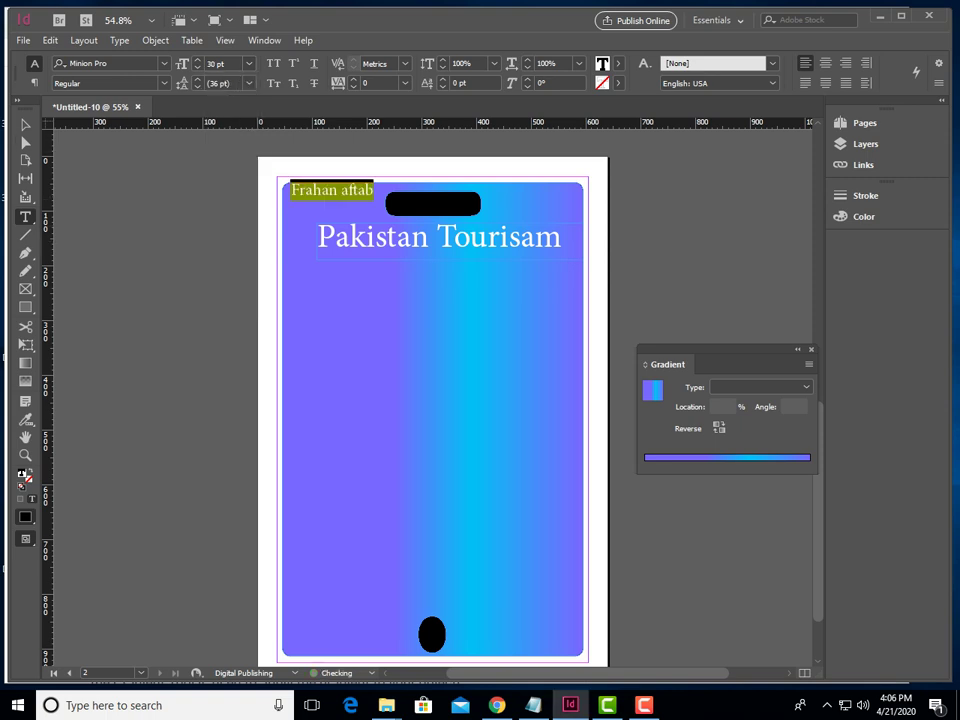
pyautogui.press('Escape')
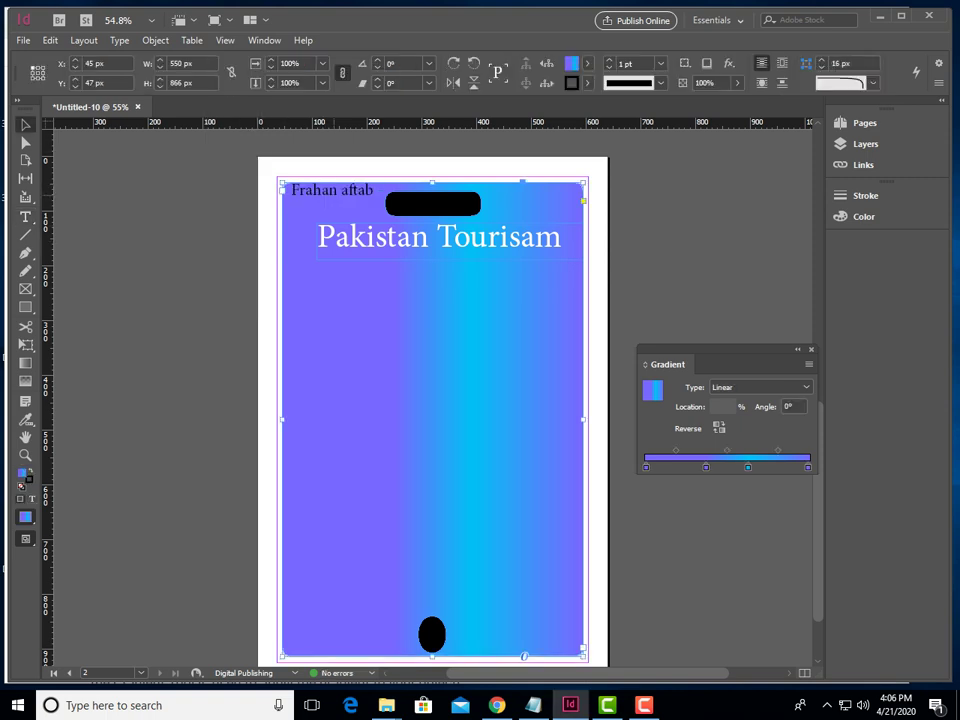
pyautogui.click(267, 176)
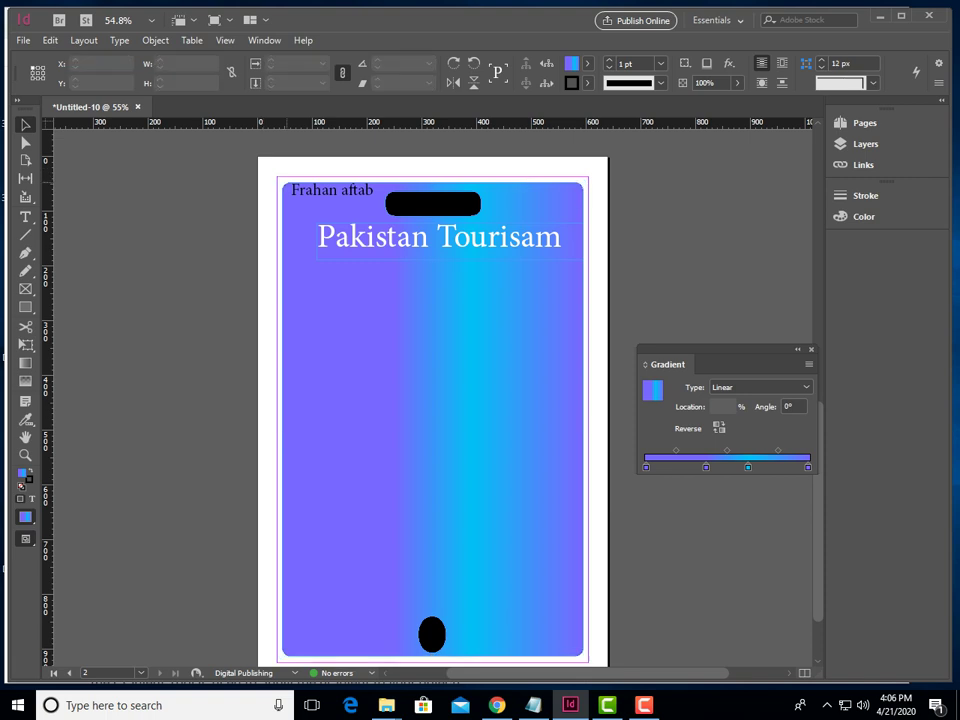
pyautogui.click(352, 350)
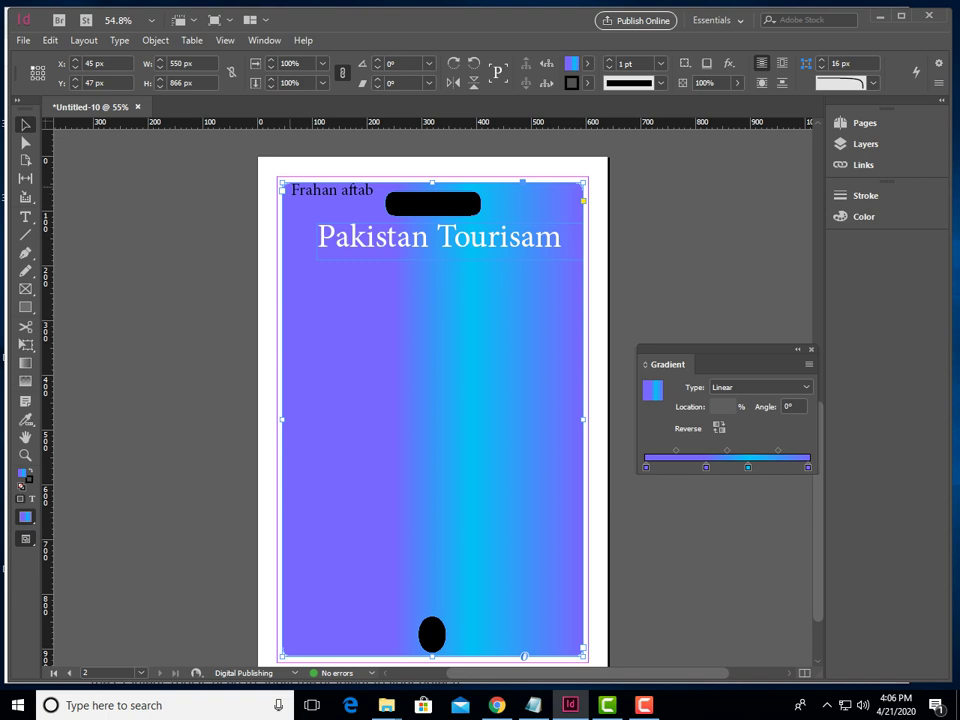
pyautogui.click(225, 192)
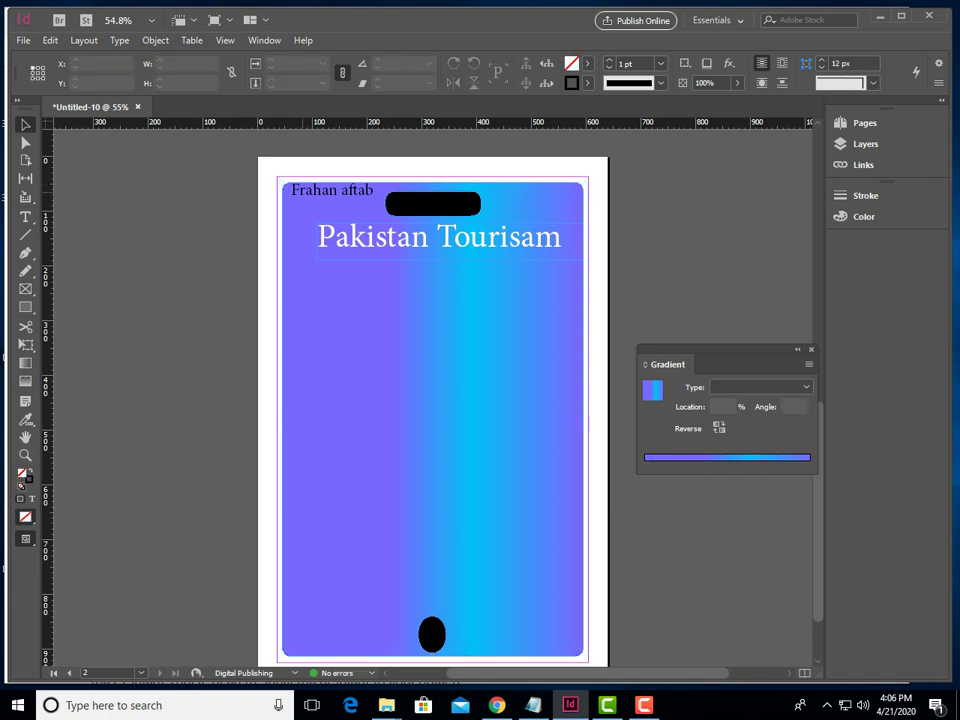
pyautogui.click(305, 194)
pyautogui.hotkey('ctrl', 'a')
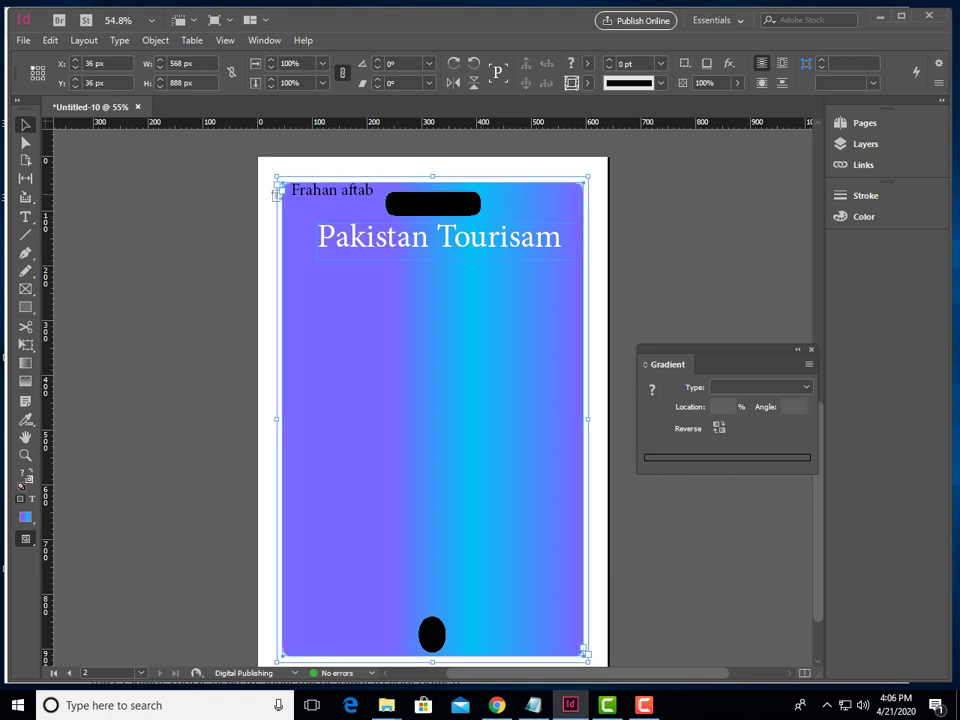
pyautogui.hotkey('ctrl', 'z')
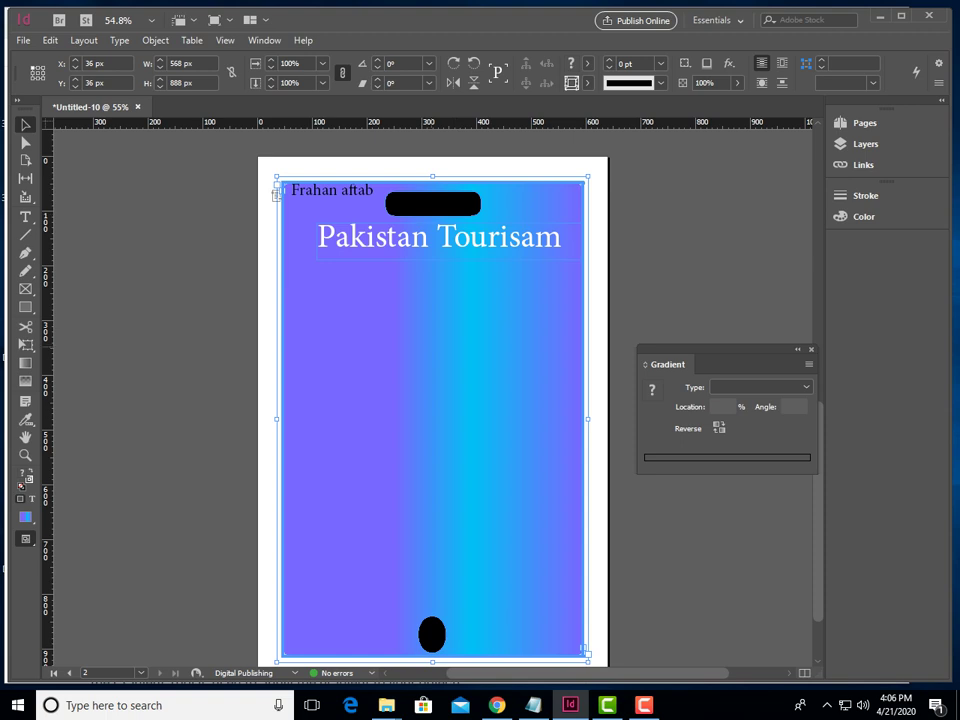
pyautogui.hotkey('ctrl', 's')
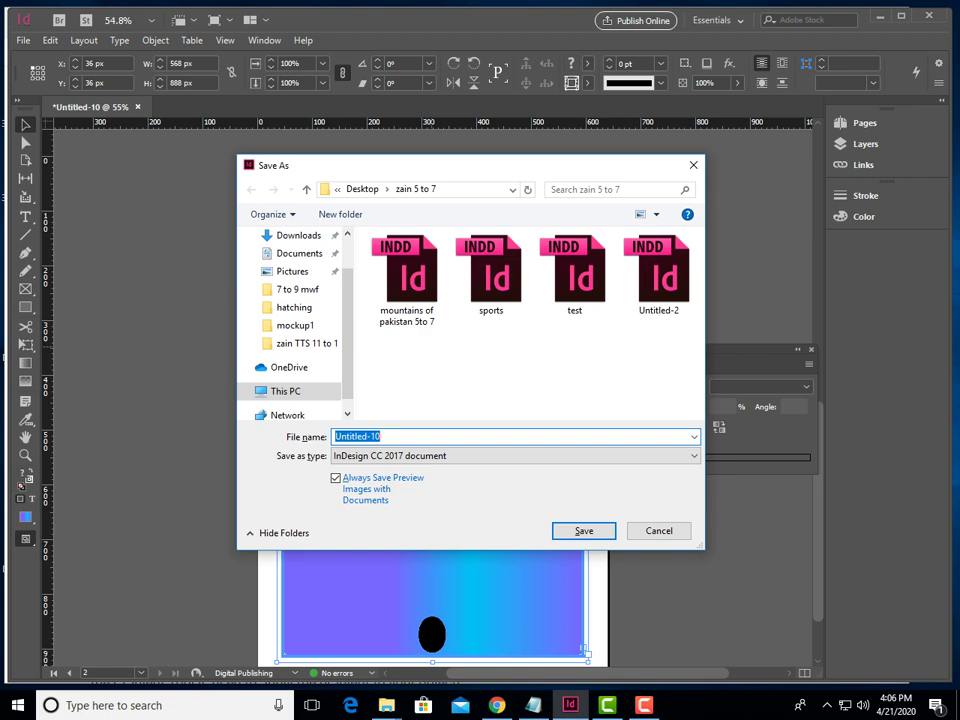
pyautogui.click(659, 531)
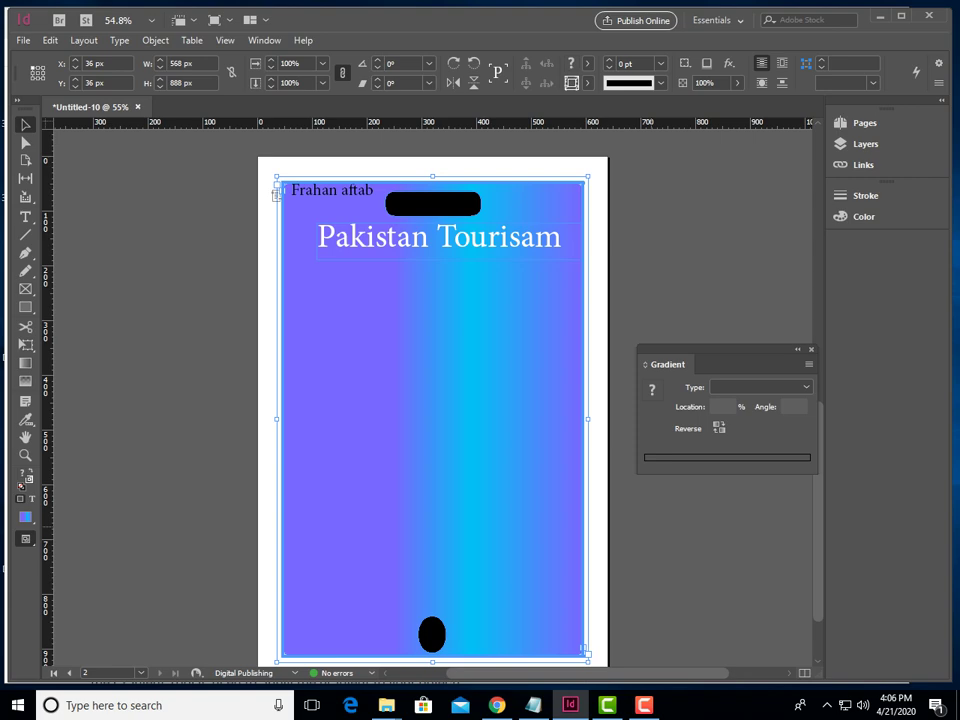
# - Place the portrait photo from the "7 to 9 mwf" folder on the second page and move it over the phone body
pyautogui.hotkey('ctrl', 'd')
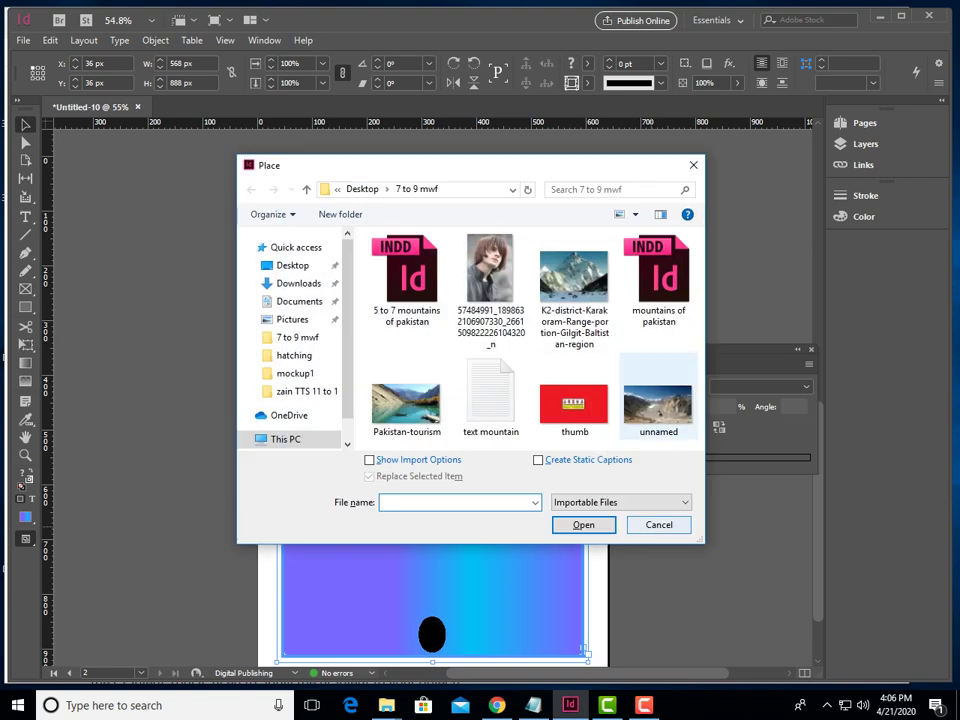
pyautogui.click(583, 524)
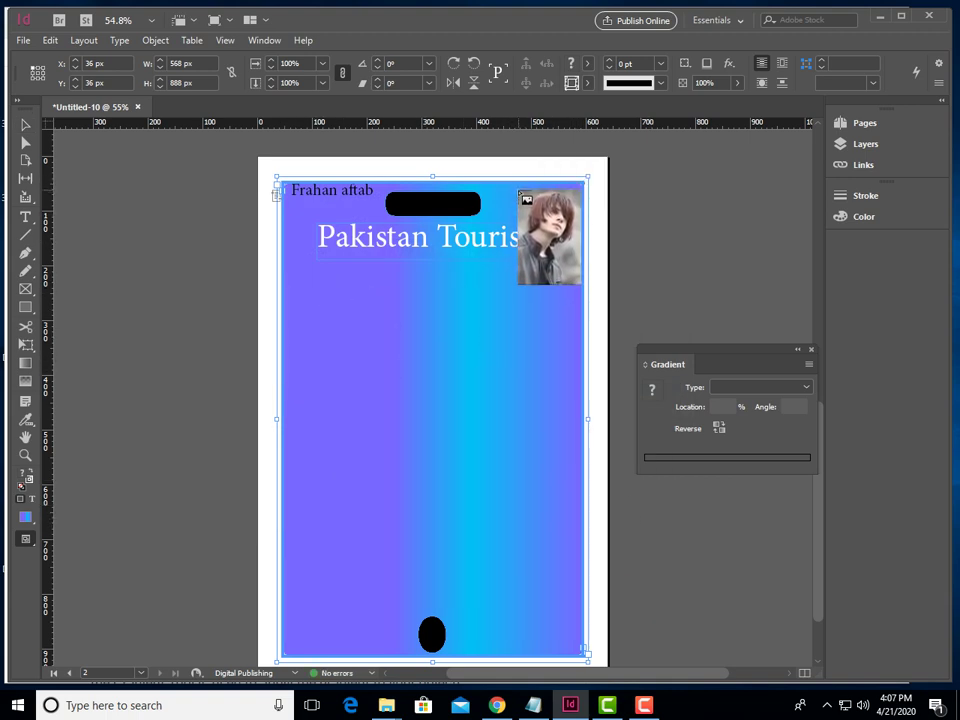
pyautogui.click(518, 191)
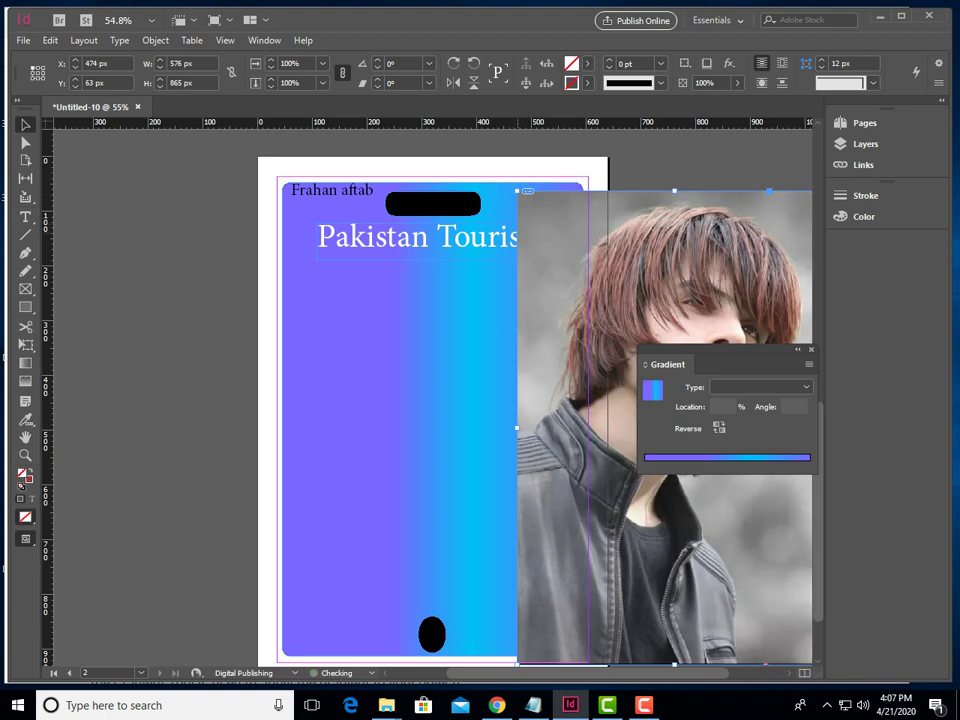
pyautogui.moveTo(655, 243); pyautogui.dragTo(396, 297)
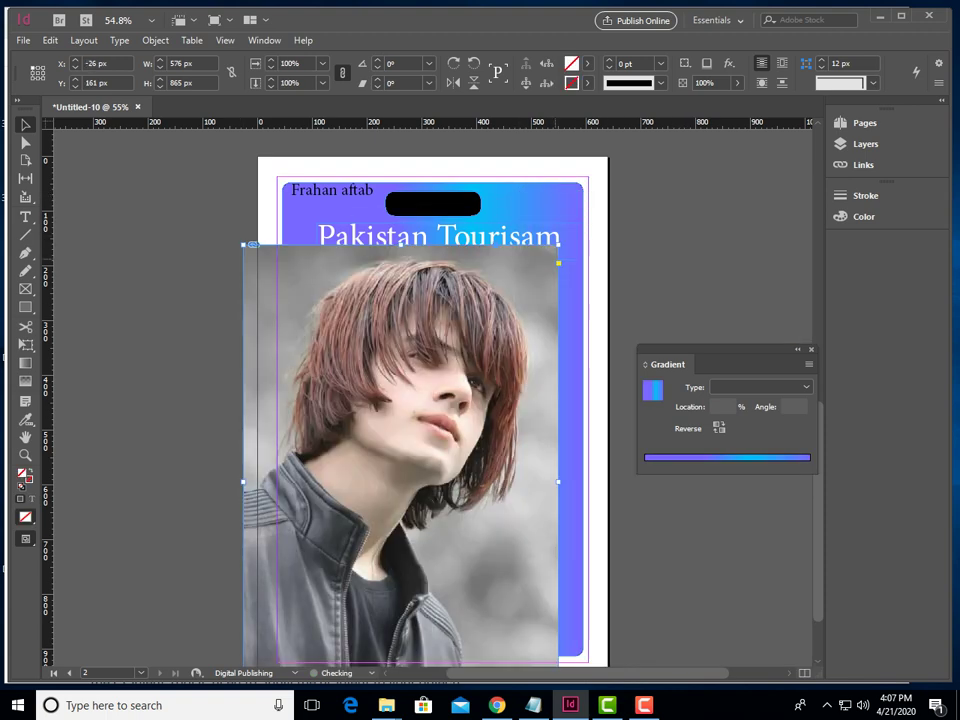
# - Scale the portrait photo proportionally down to about 204 × 307 px and position it just above the home button
pyautogui.moveTo(558, 245); pyautogui.dragTo(425, 446)
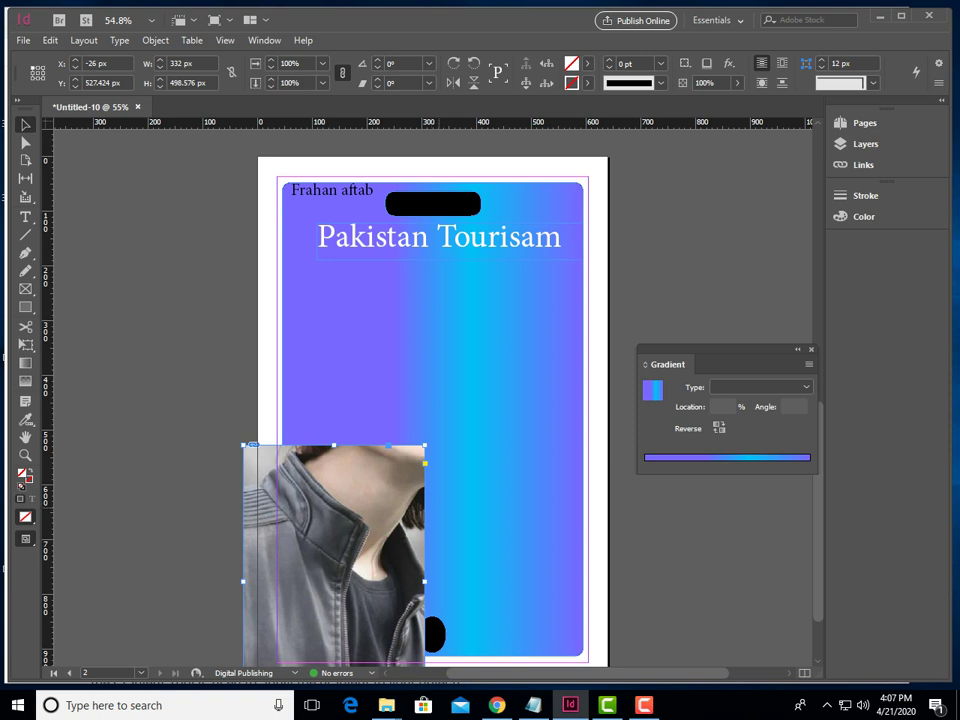
pyautogui.hotkey('ctrl', 'alt', 'c')
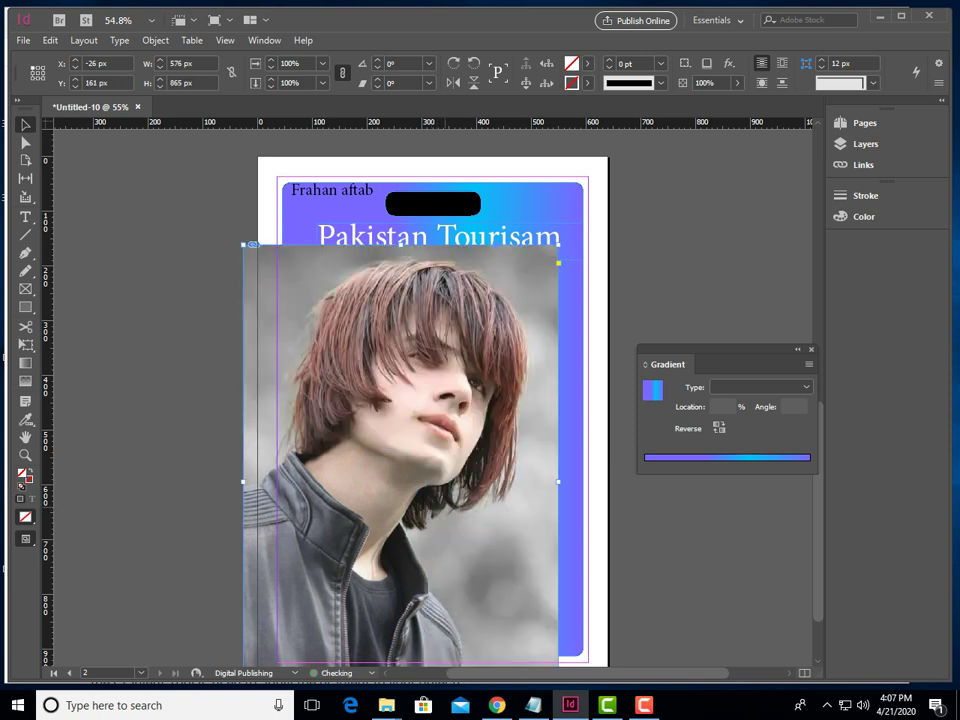
pyautogui.moveTo(558, 245); pyautogui.dragTo(396, 490)
pyautogui.moveTo(362, 553); pyautogui.dragTo(475, 441)
pyautogui.moveTo(508, 378); pyautogui.dragTo(467, 437)
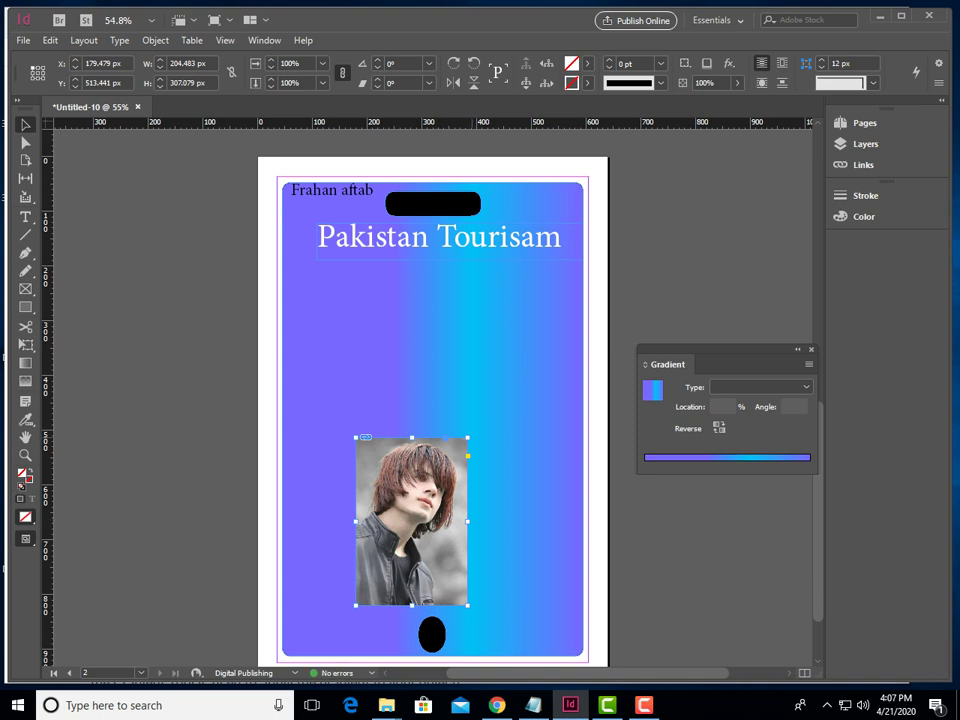
# - Shrink the portrait photo to about 70 × 105 px and place it in the phone's upper-right corner at X 510 px, Y 63 px
pyautogui.moveTo(467, 437); pyautogui.dragTo(508, 303)
pyautogui.moveTo(388, 318); pyautogui.dragTo(560, 298)
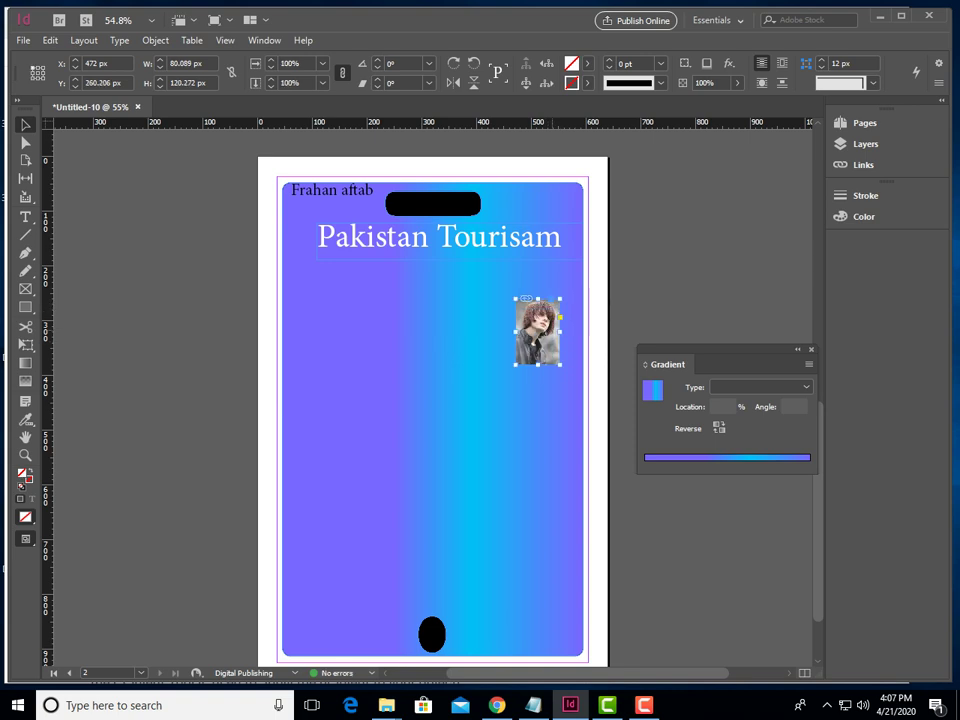
pyautogui.moveTo(560, 298); pyautogui.dragTo(565, 228)
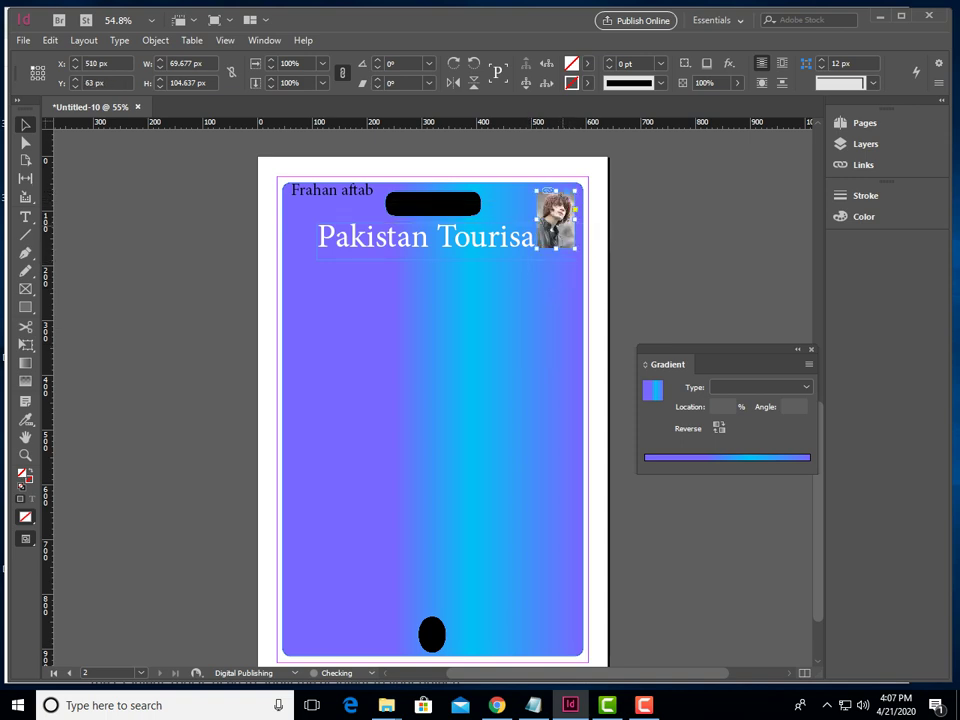
# - Move the second page's "Pakistan Tourisam" title down so it sits below the portrait photo
pyautogui.click(475, 248)
pyautogui.moveTo(475, 248); pyautogui.dragTo(467, 314)
pyautogui.click(446, 416)
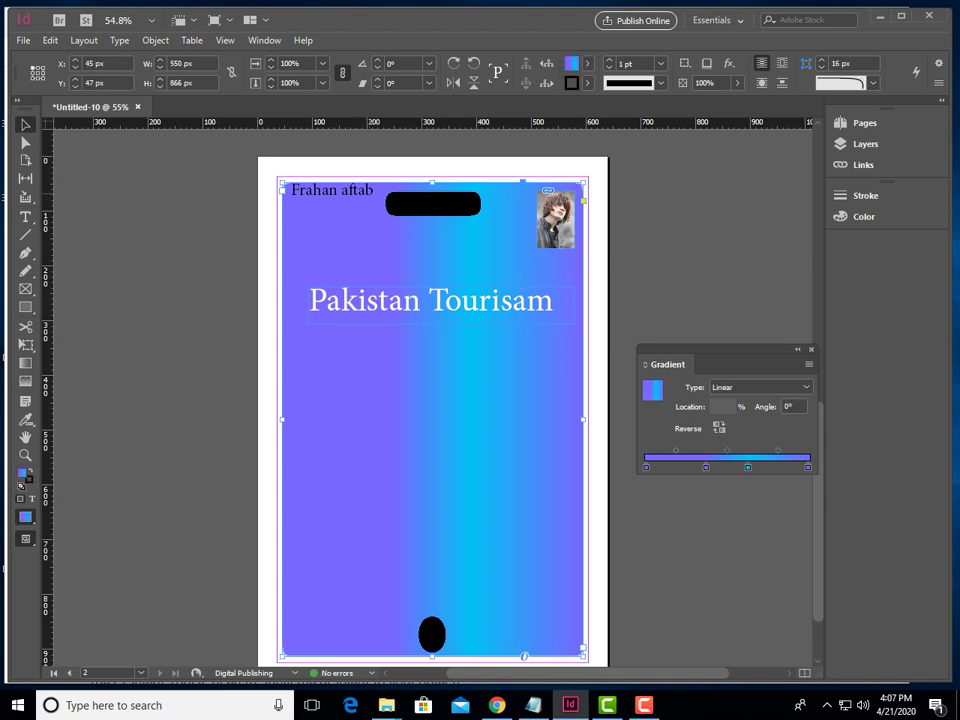
pyautogui.press('super')
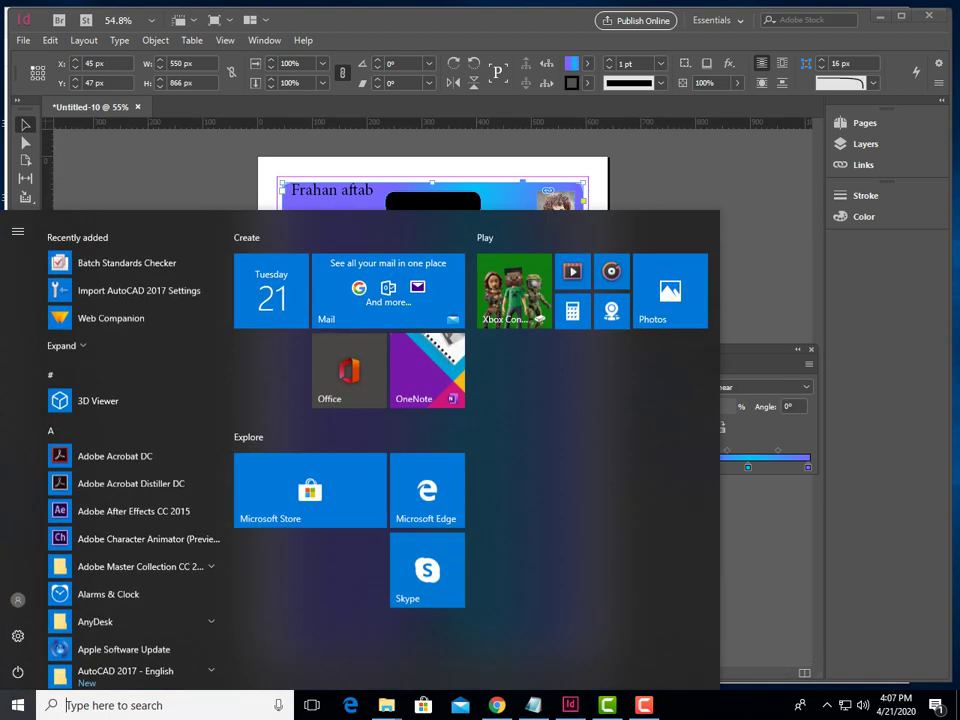
pyautogui.press('Escape')
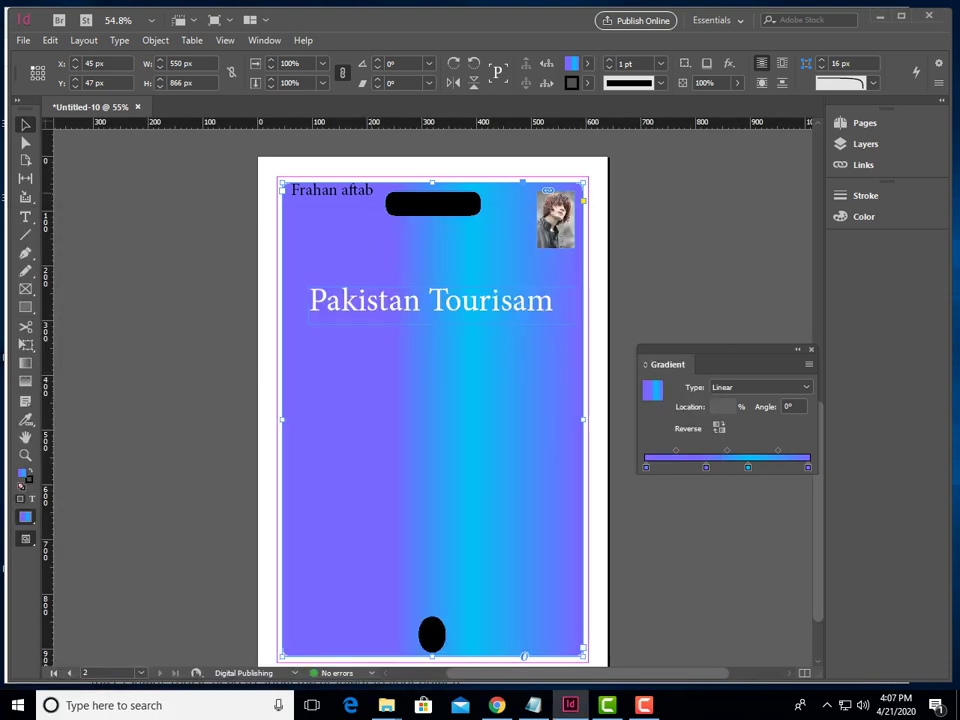
pyautogui.keyDown('ctrl'); pyautogui.click(352, 195); pyautogui.keyUp('ctrl')
pyautogui.keyDown('ctrl'); pyautogui.click(352, 195); pyautogui.keyUp('ctrl')
pyautogui.keyDown('ctrl'); pyautogui.click(352, 195); pyautogui.keyUp('ctrl')
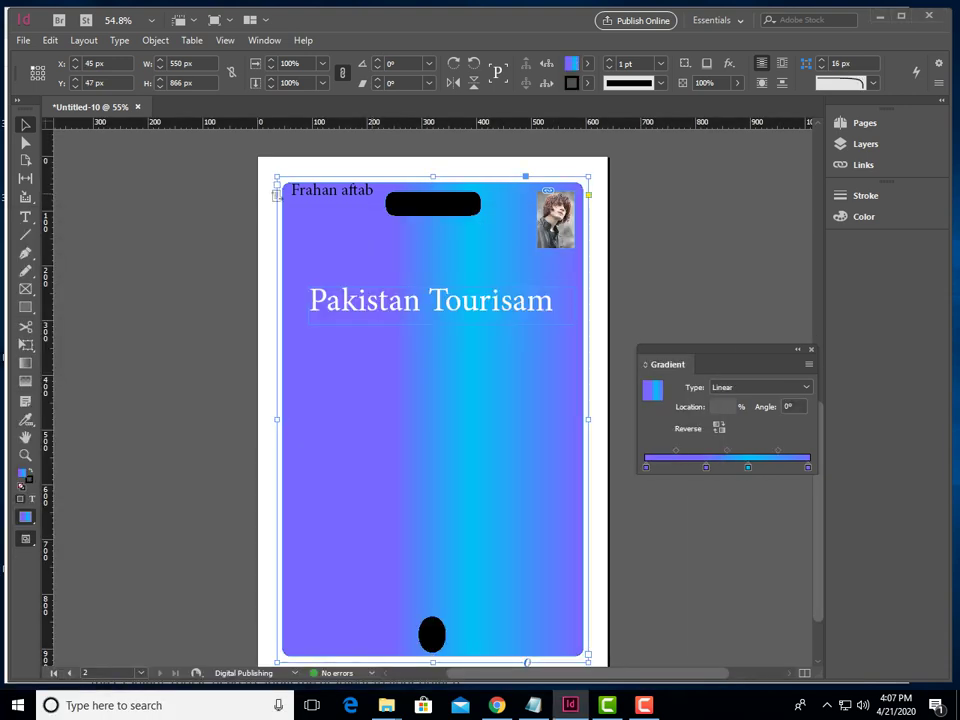
pyautogui.press('a')
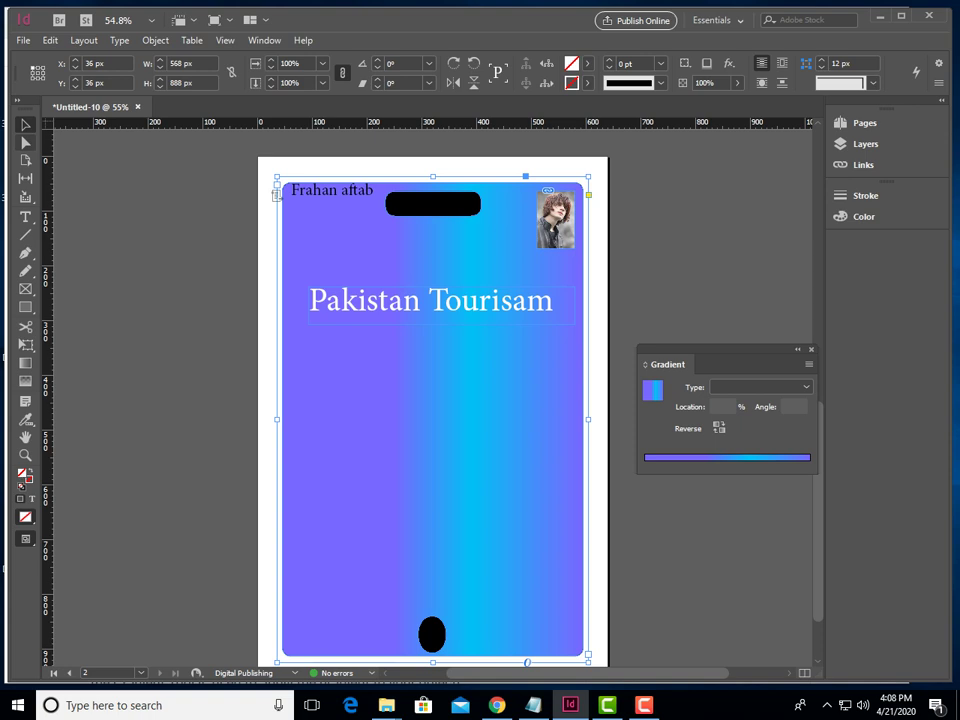
pyautogui.hotkey('ctrl', 'alt', ']')
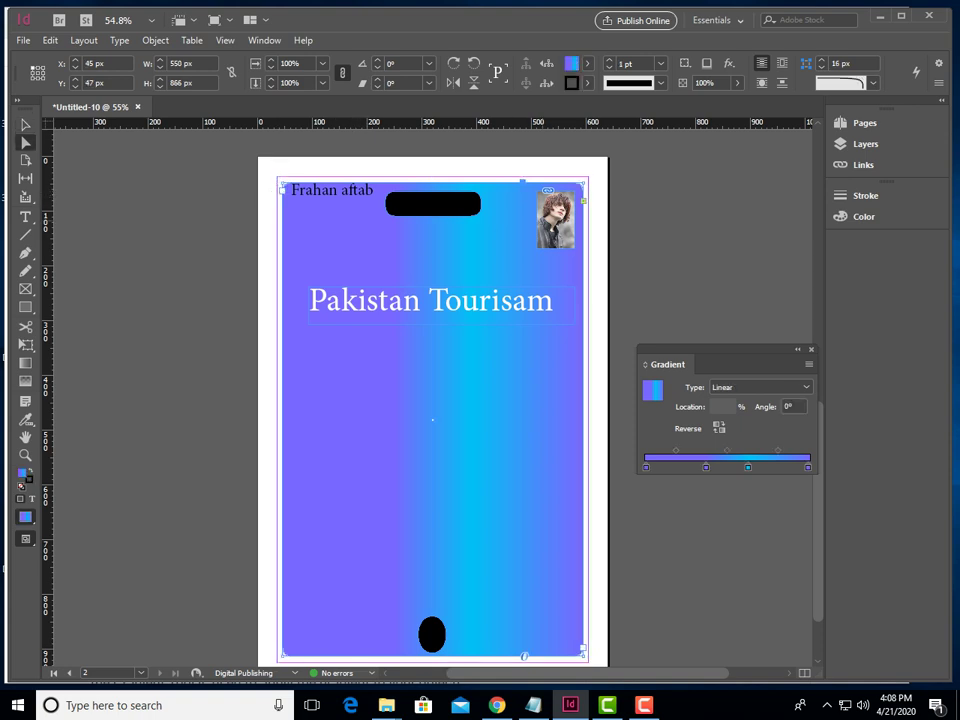
pyautogui.hotkey('ctrl', 'alt', ']')
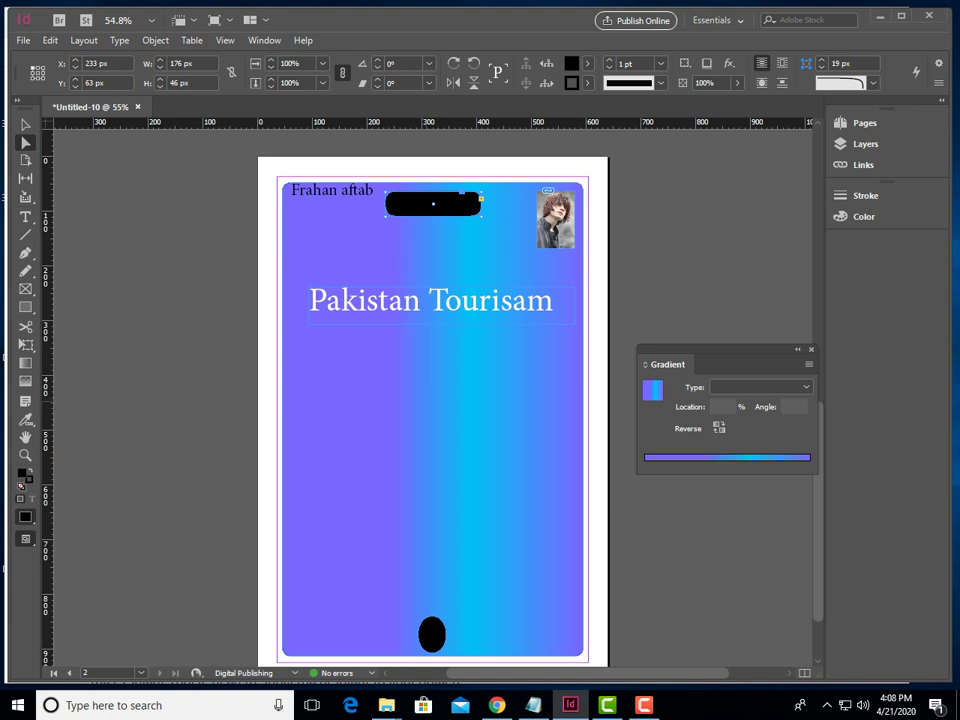
# - Move the second page's "Pakistan Tourisam" title up closer beneath the portrait photo, to about X 84 px, Y 190 px
pyautogui.moveTo(457, 303); pyautogui.dragTo(453, 287)
pyautogui.click(440, 484)
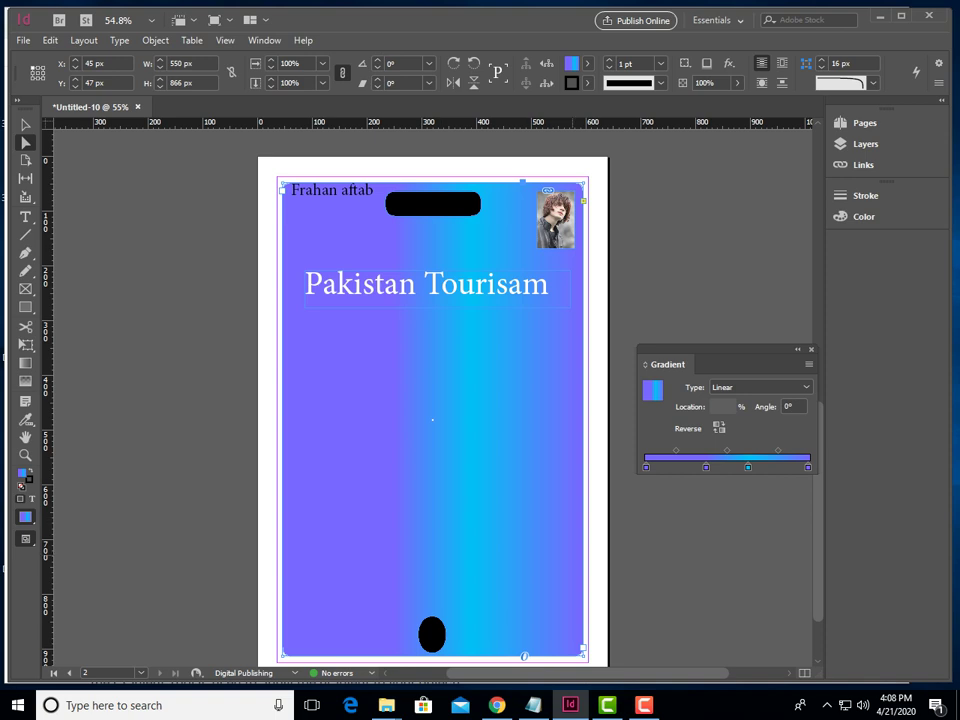
pyautogui.click(626, 518)
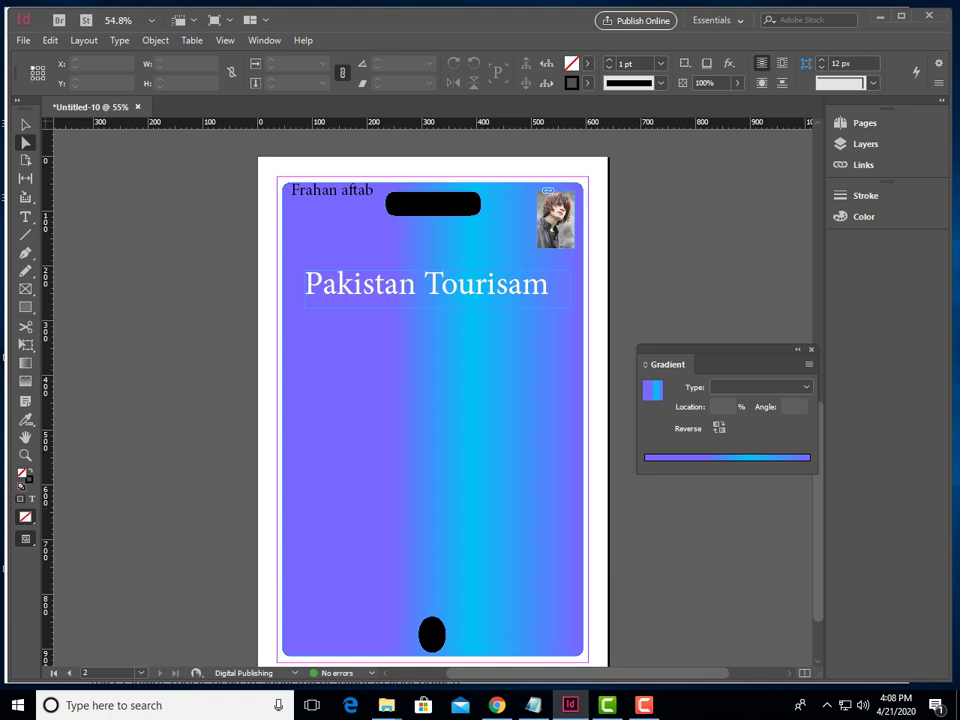
pyautogui.scroll(10, 432, 400)
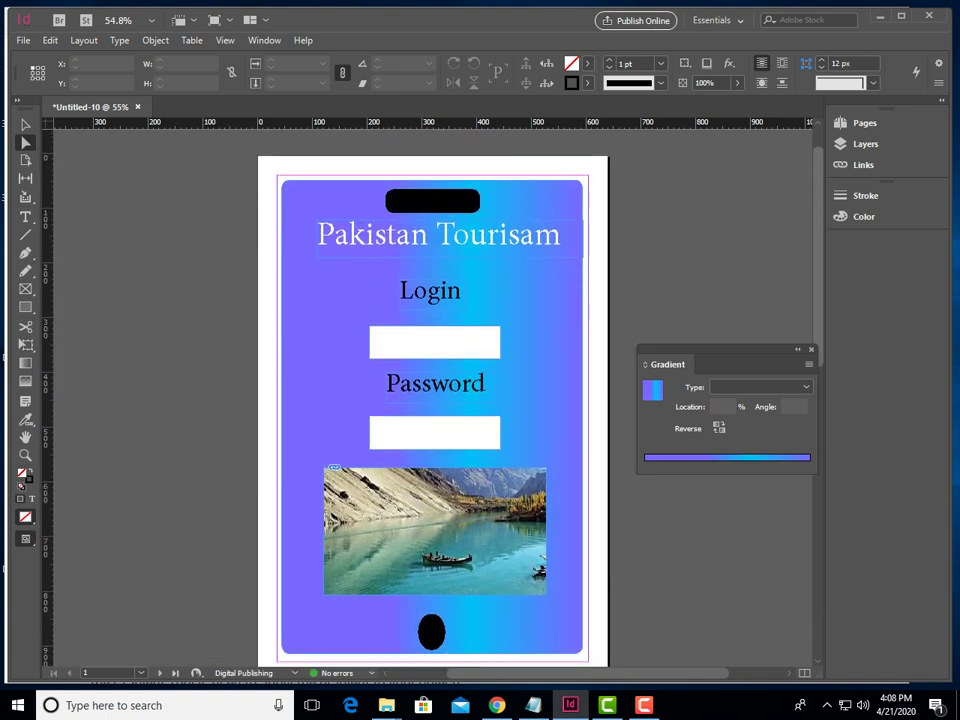
pyautogui.scroll(-1, 432, 400)
pyautogui.scroll(-8, 430, 400)
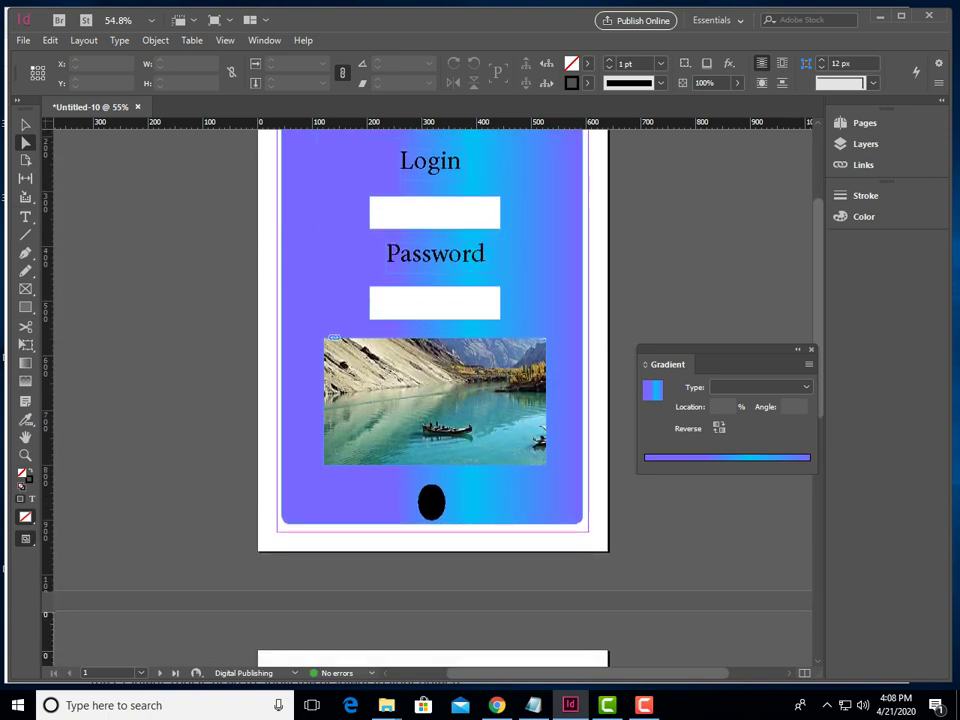
pyautogui.scroll(-3, 430, 400)
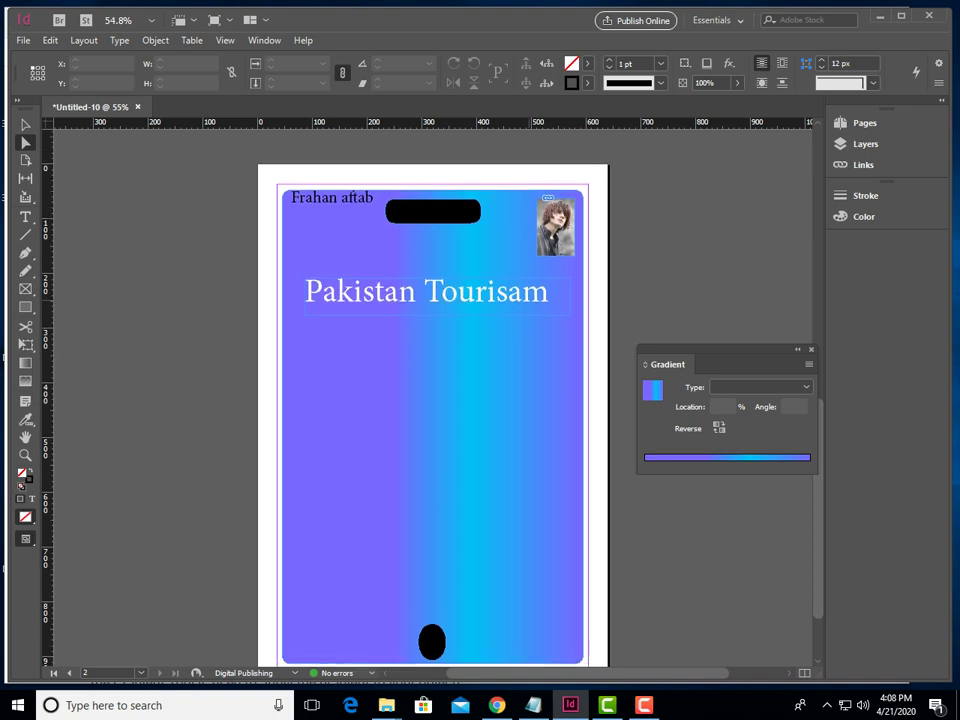
pyautogui.click(304, 287)
pyautogui.moveTo(304, 287); pyautogui.dragTo(302, 278)
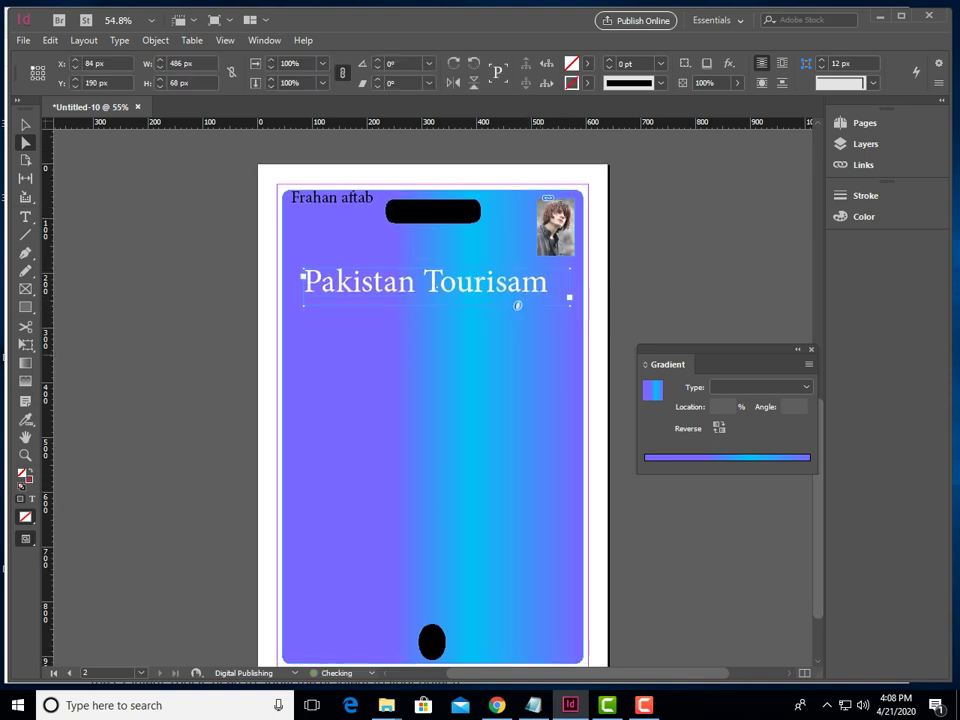
pyautogui.scroll(-2, 302, 278)
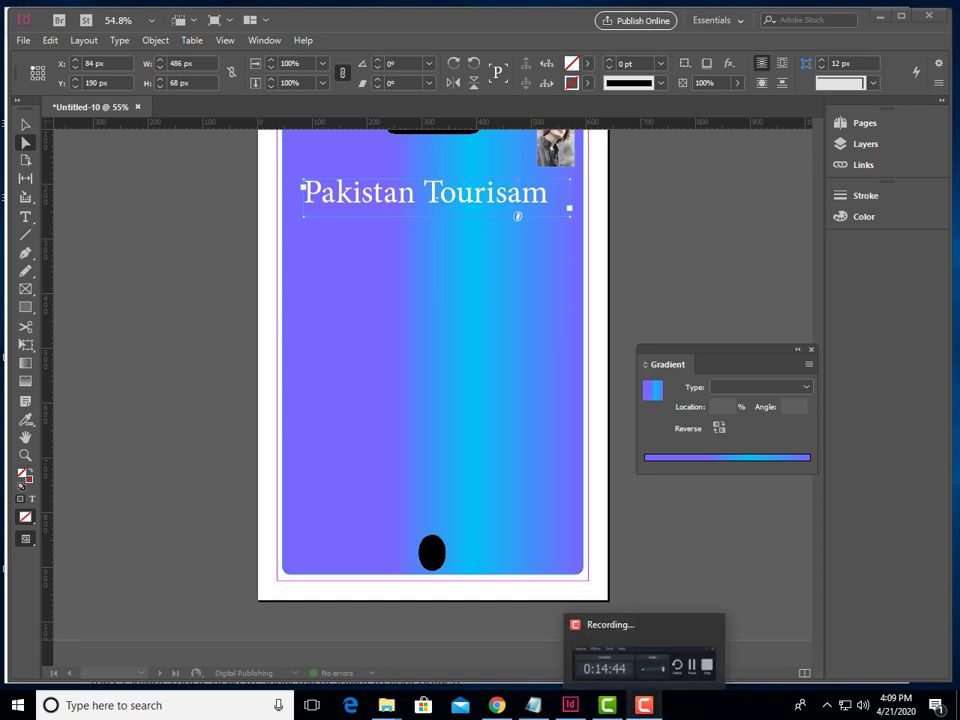
pyautogui.click(690, 560)
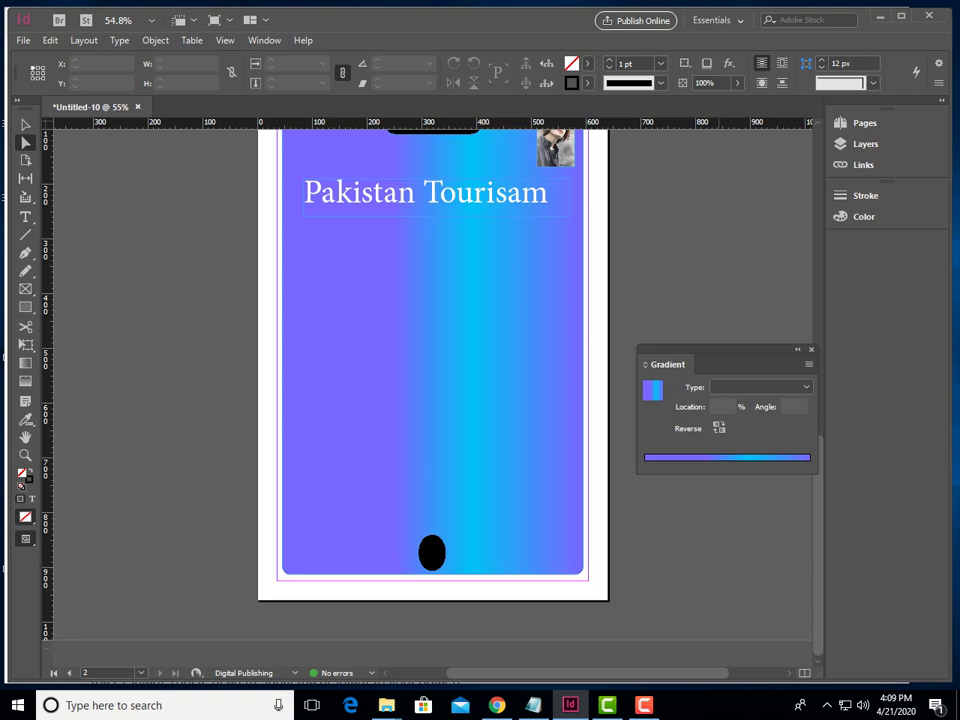
pyautogui.click(644, 705)
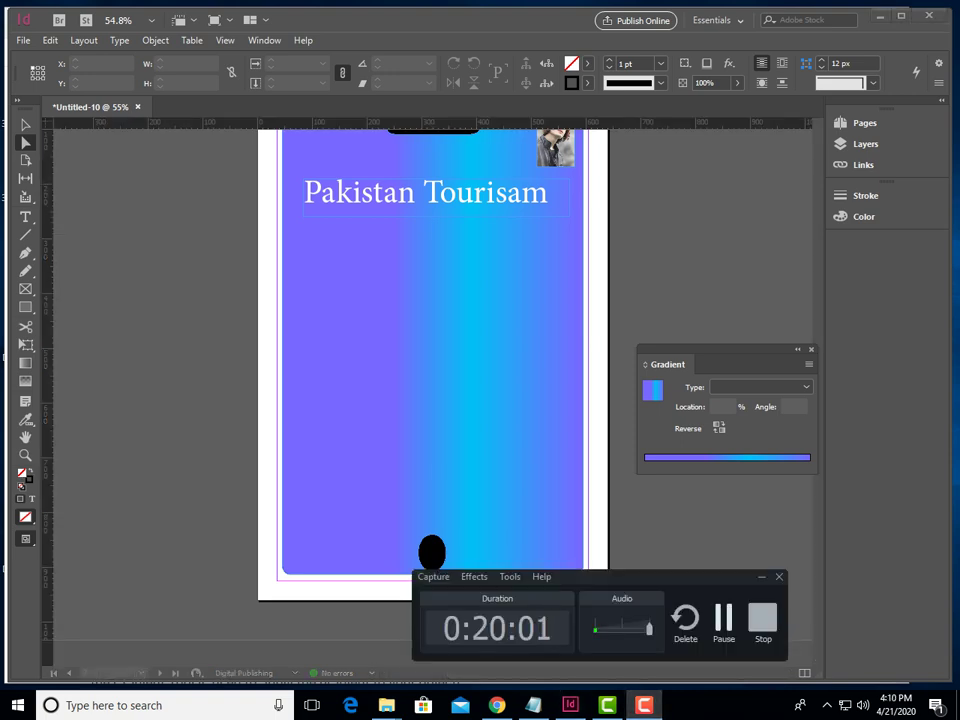